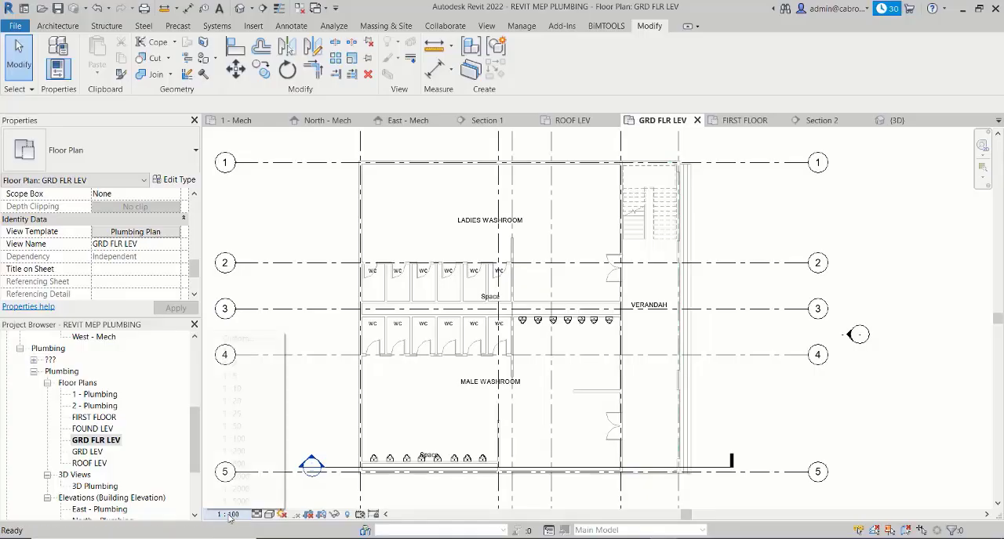
- Clear every Include option in the Plumbing Plan view template assigned to the GRD FLR LEV plan and apply the change
click(229, 514)
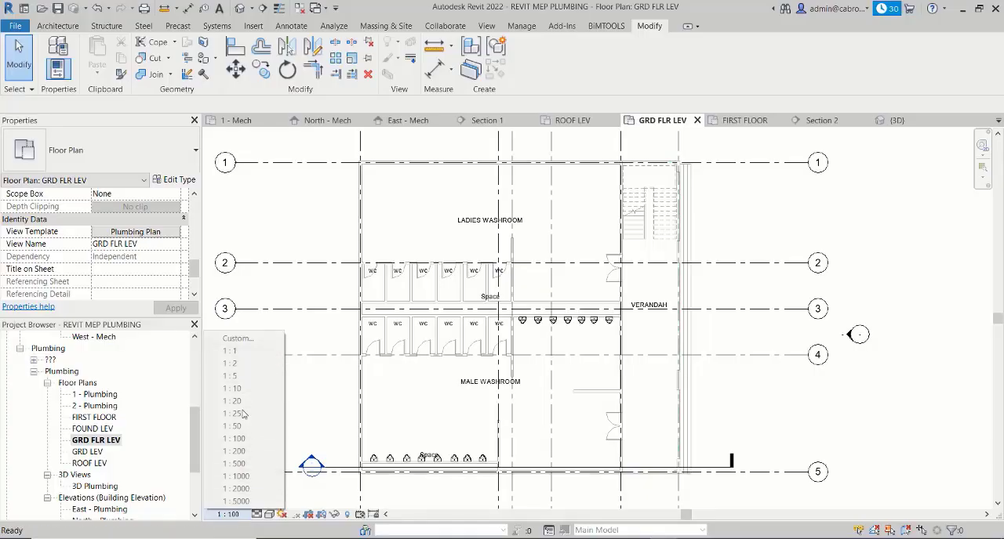
click(256, 514)
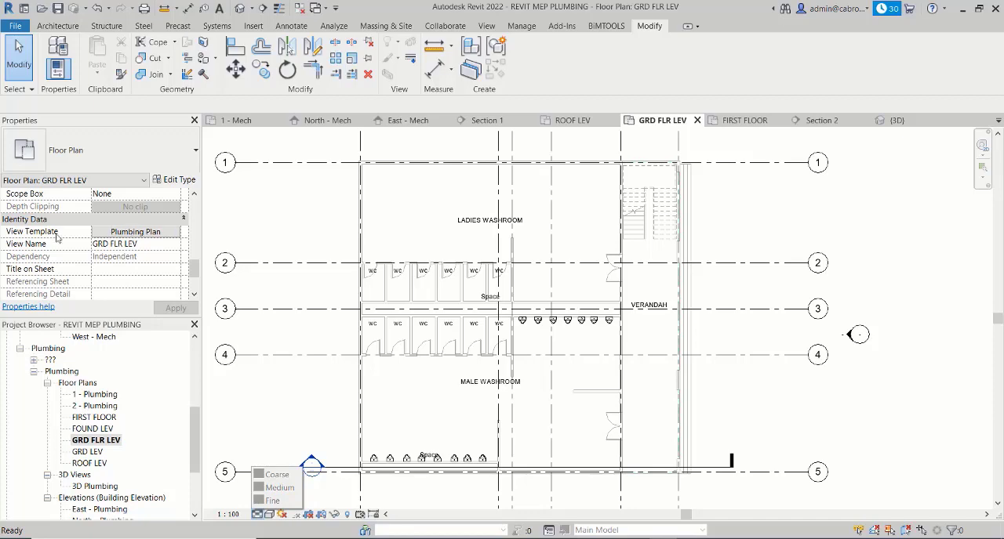
click(137, 235)
click(137, 235)
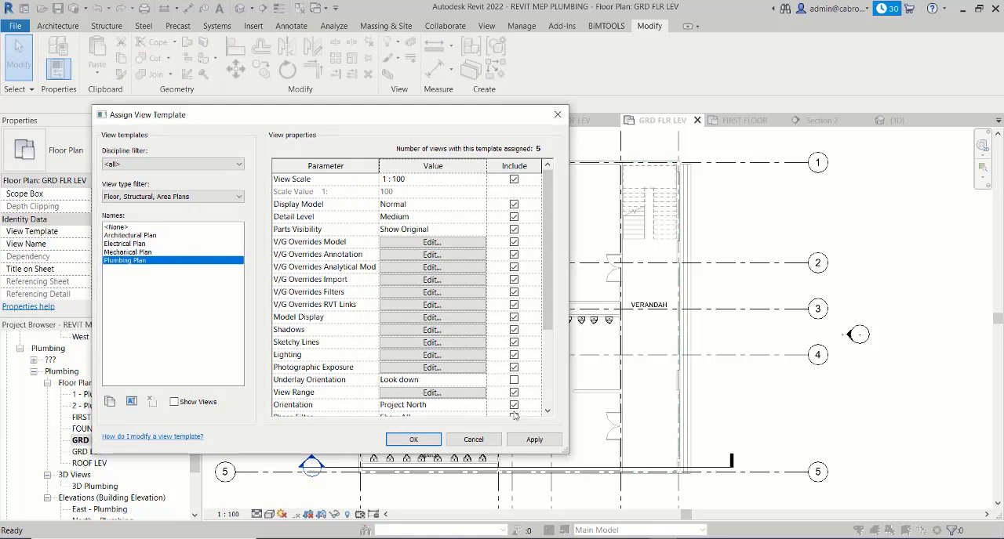
scroll(548, 262, down, 3)
scroll(549, 263, up, 3)
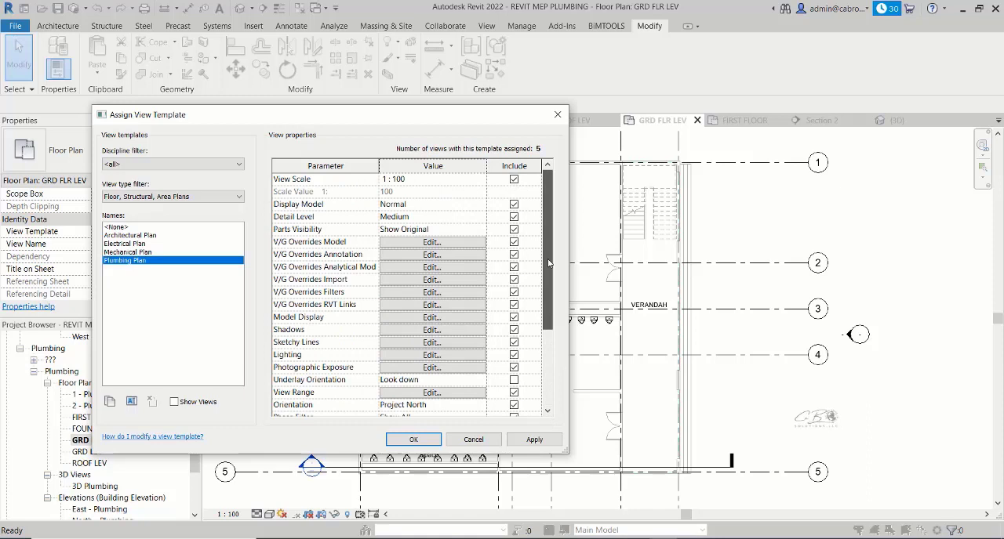
click(514, 179)
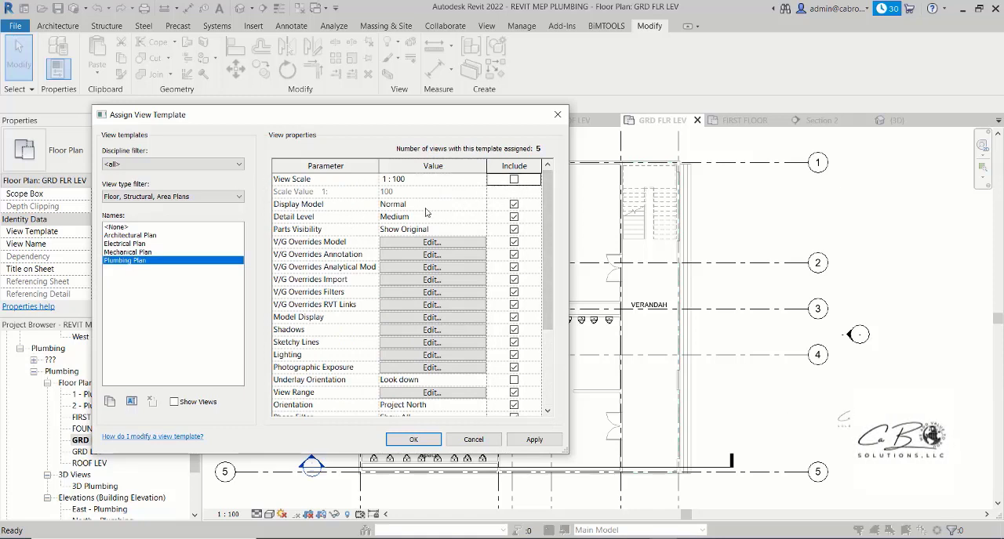
click(514, 204)
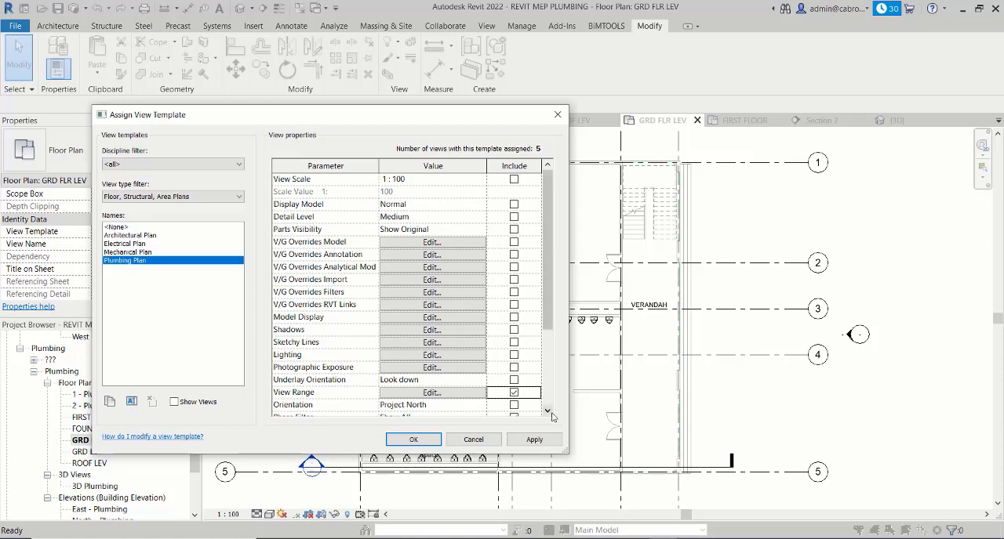
scroll(551, 417, down, 2)
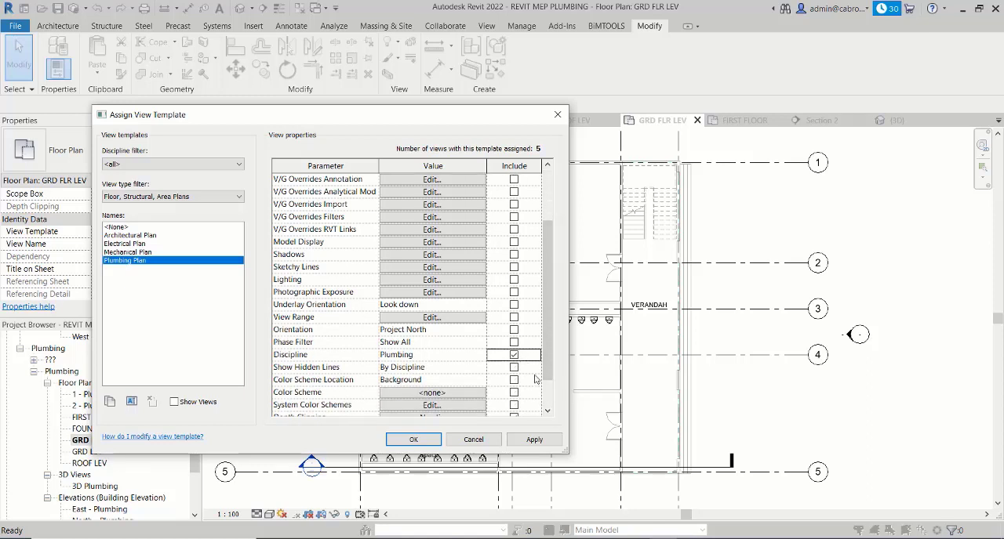
click(513, 355)
scroll(549, 358, down, 2)
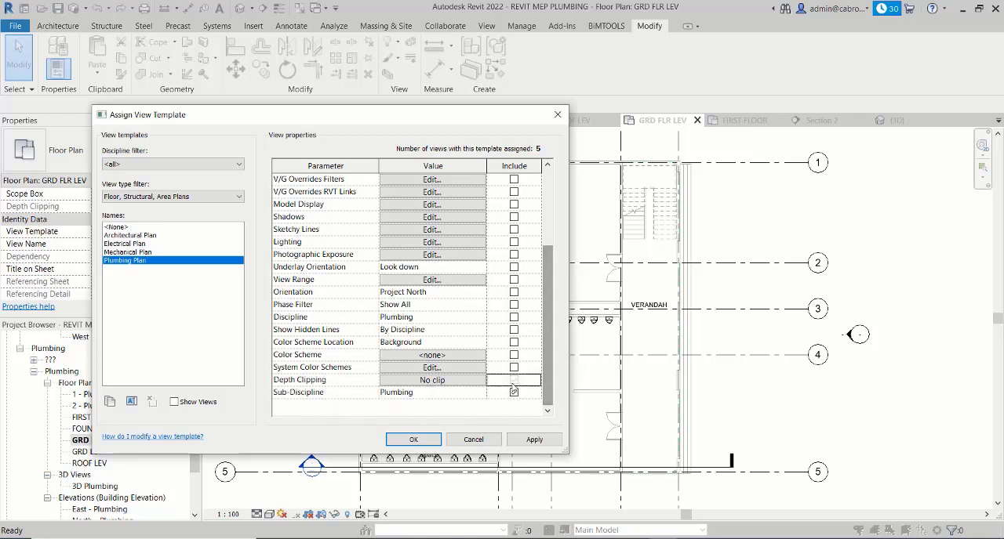
click(533, 441)
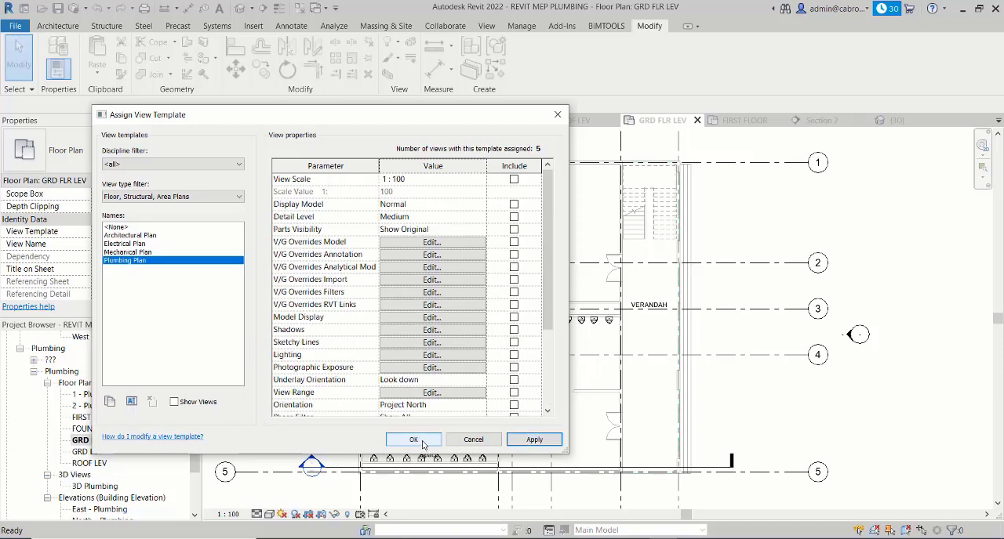
click(413, 440)
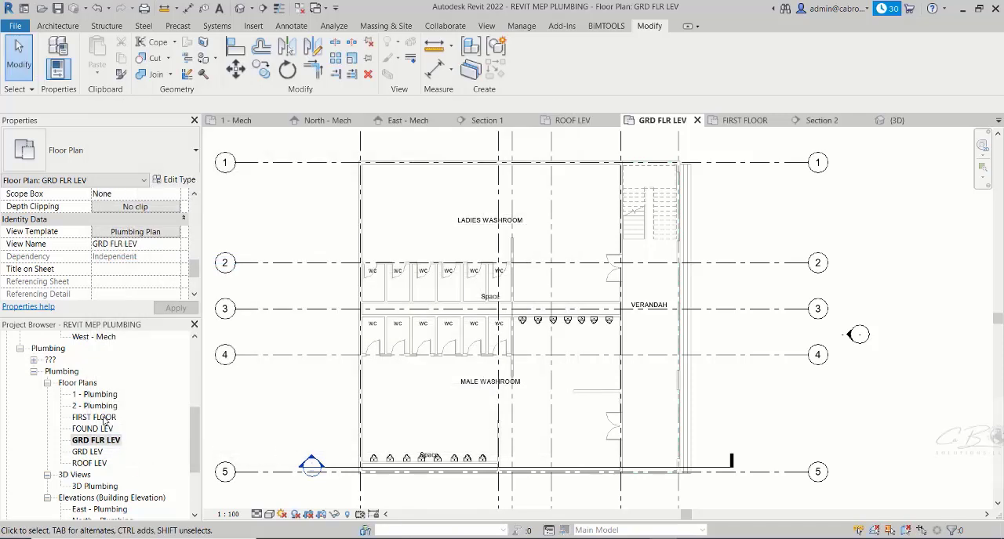
- Open the FIRST FLOOR plumbing plan and check its view template, scale choices and detail level choices
double_click(100, 418)
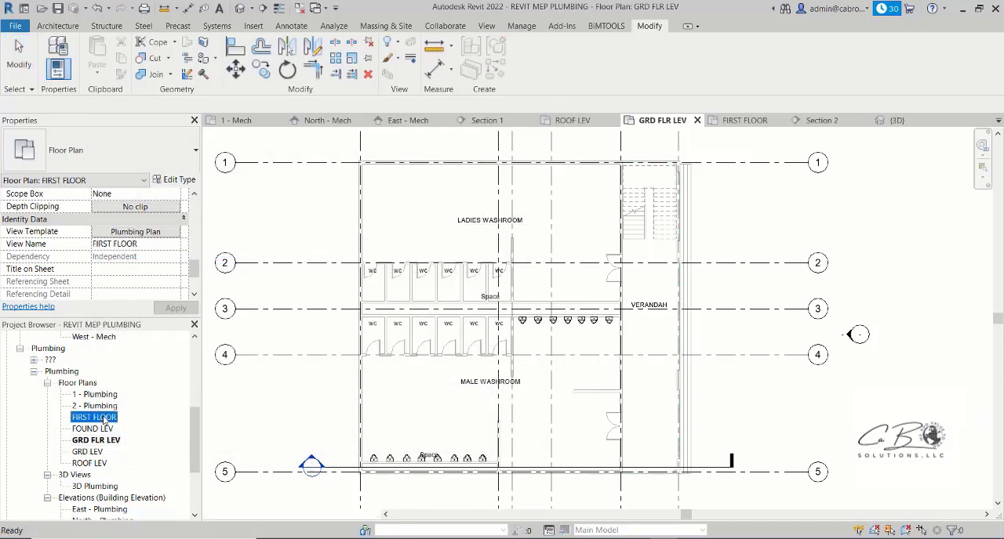
click(135, 232)
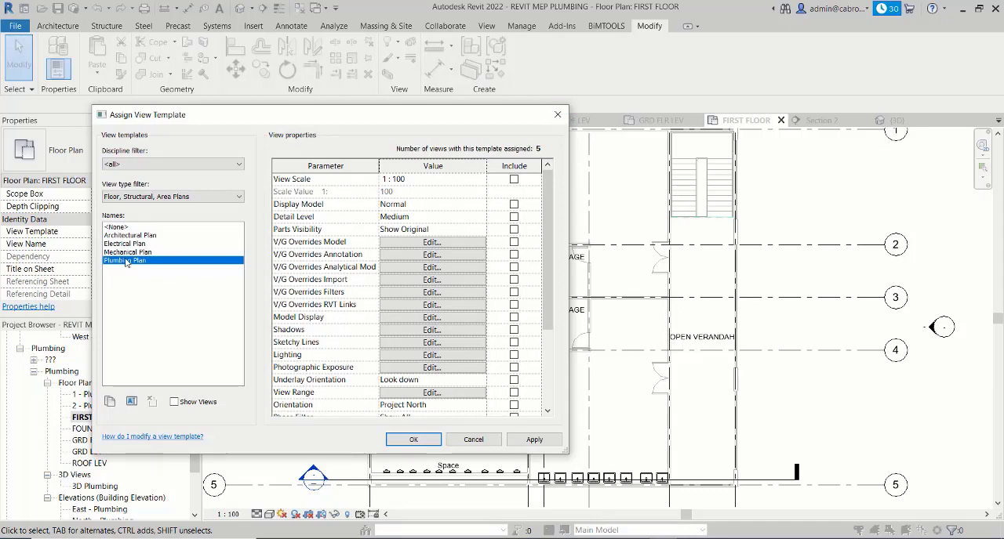
click(557, 115)
click(232, 516)
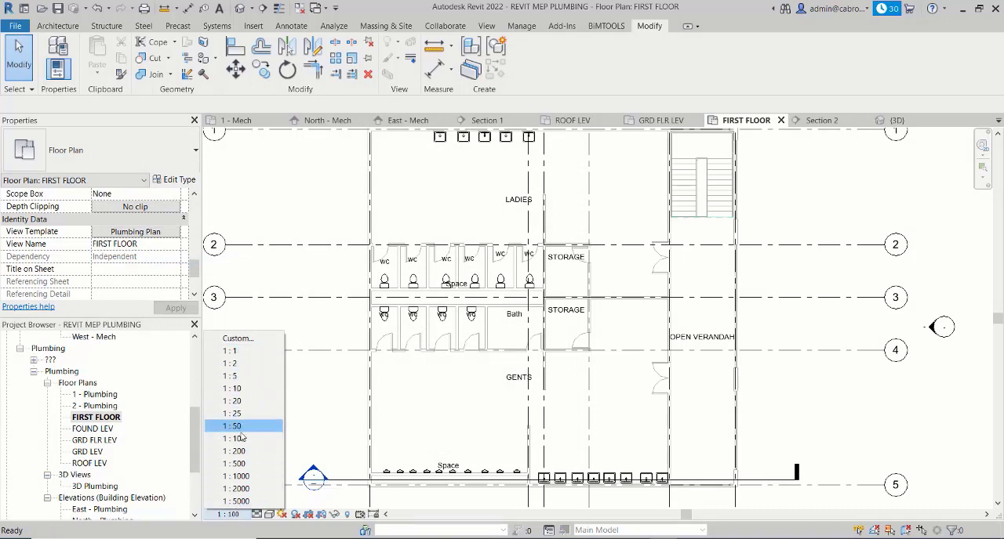
click(258, 520)
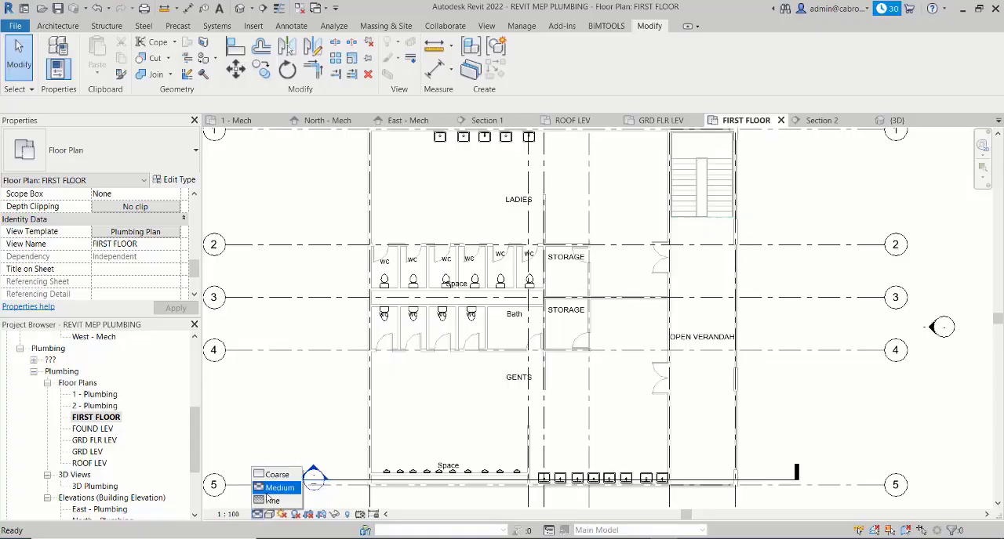
click(285, 433)
scroll(334, 376, down, 1)
middle_drag(322, 420, 320, 415)
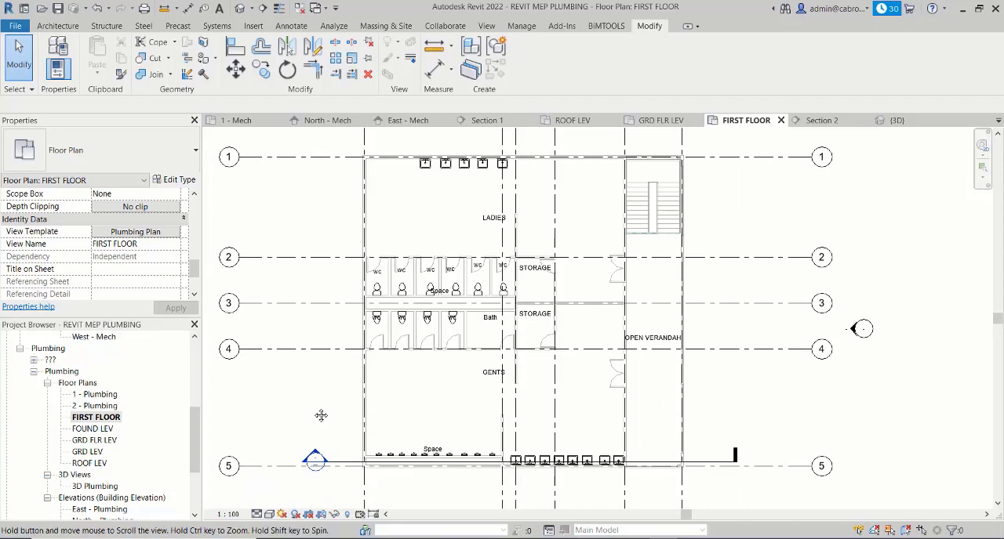
middle_drag(387, 482, 403, 462)
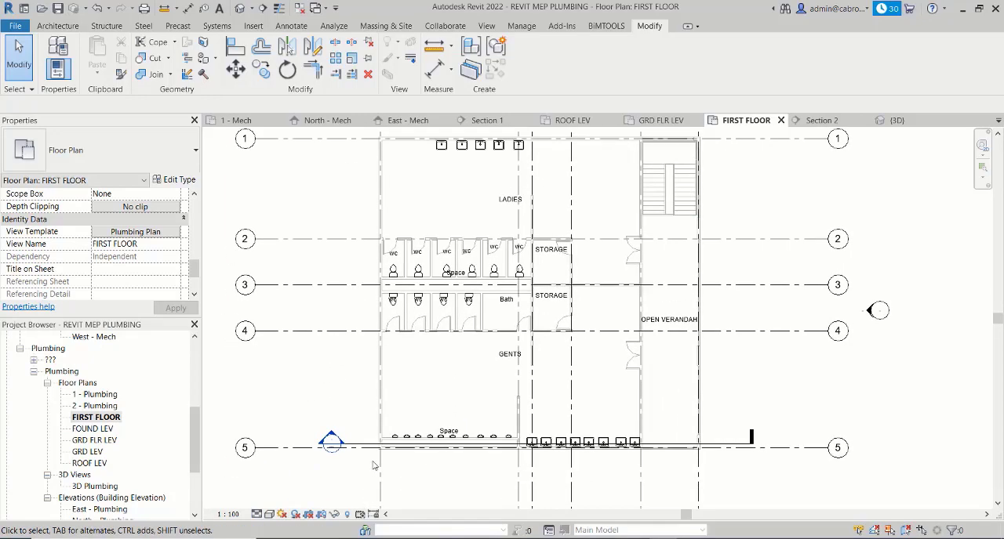
middle_drag(419, 390, 421, 386)
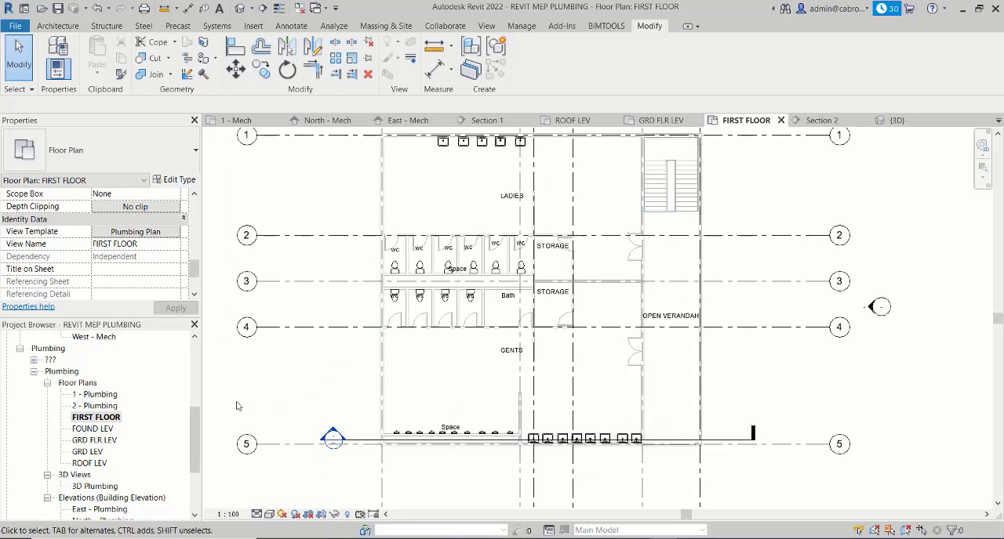
- Return to the GRD FLR LEV plumbing floor plan
double_click(94, 440)
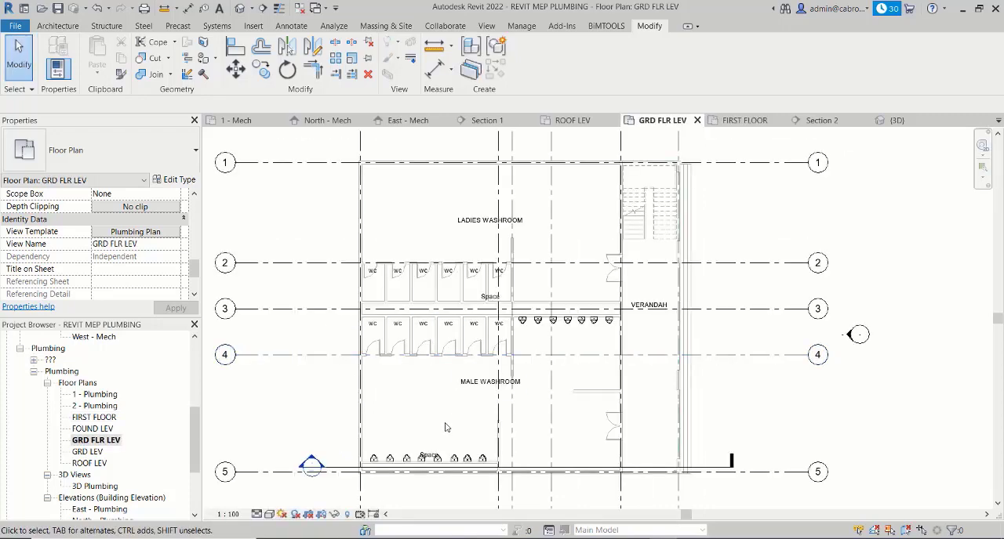
middle_drag(669, 332, 661, 331)
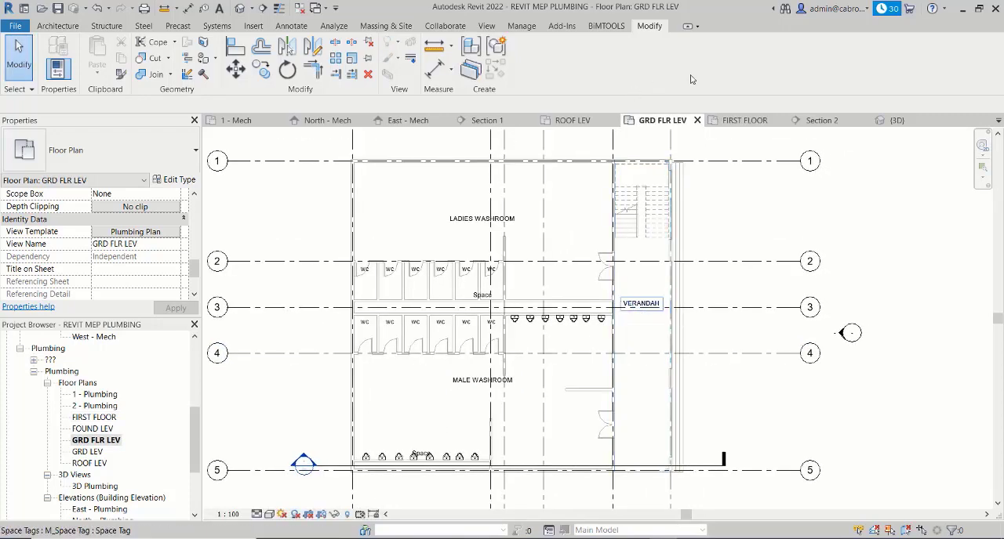
middle_drag(563, 197, 561, 200)
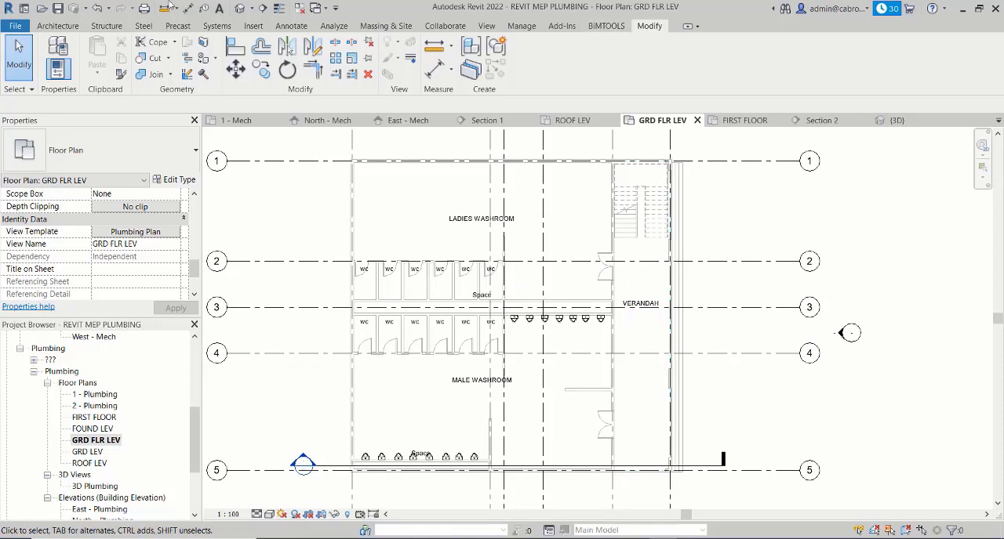
- View the Mechanical Settings for plumbing and piping, and close them without making changes
click(216, 26)
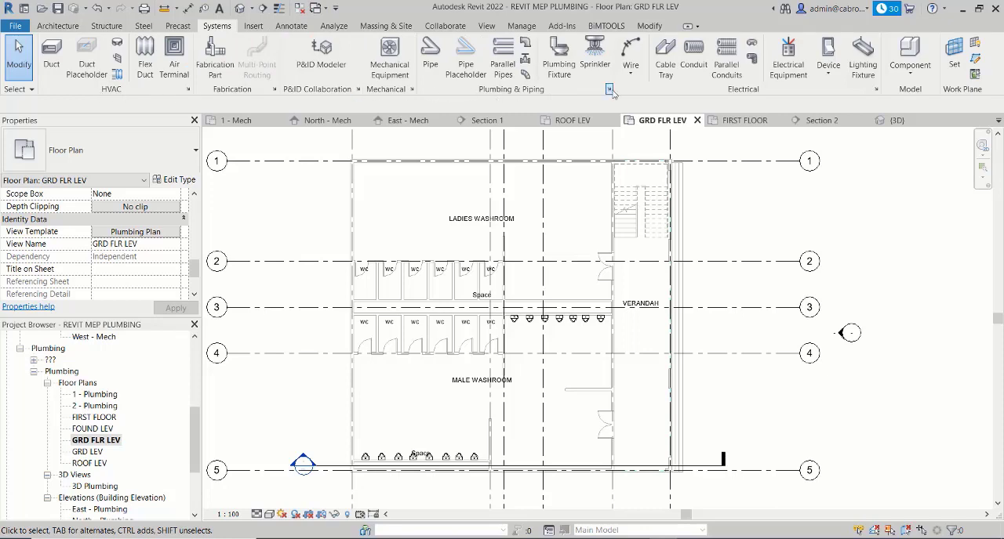
click(609, 91)
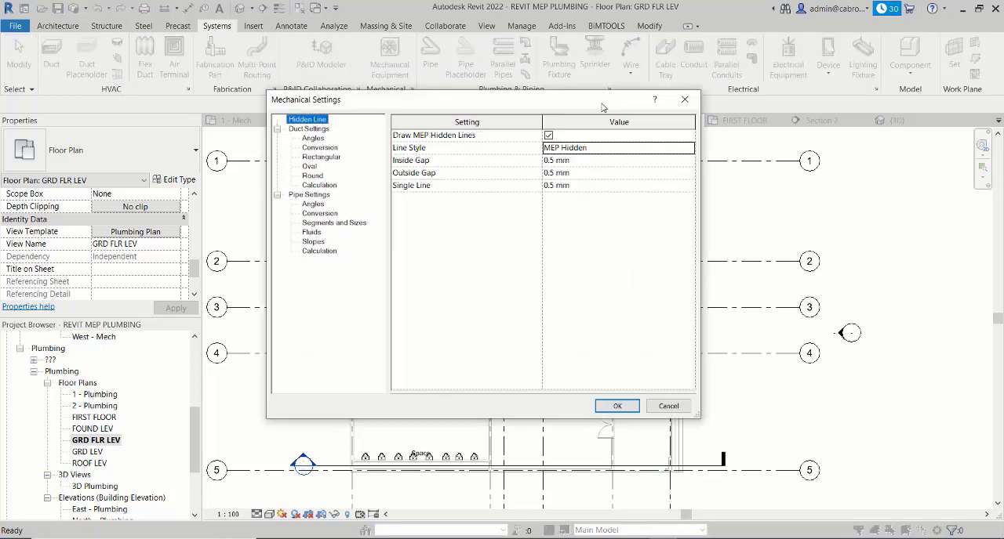
drag(575, 106, 516, 104)
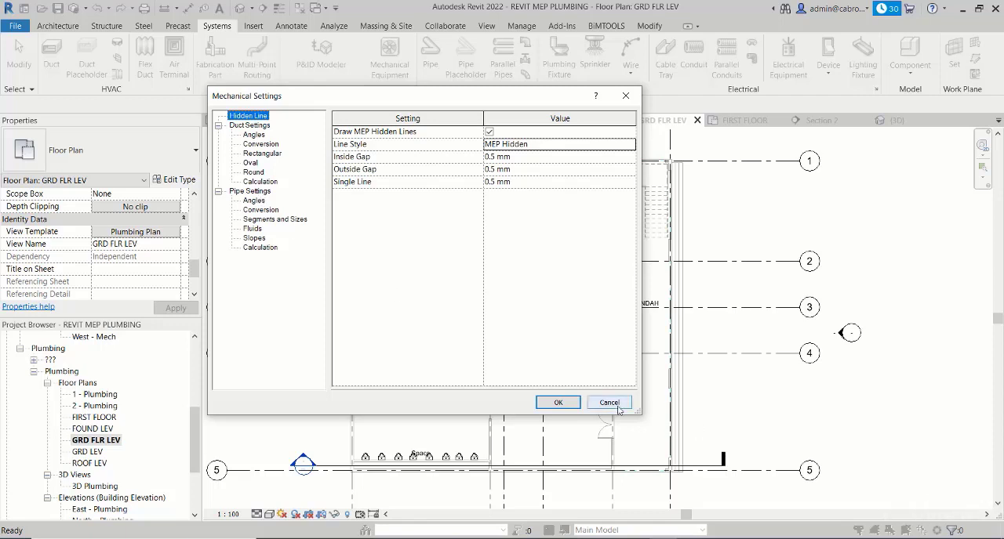
click(625, 96)
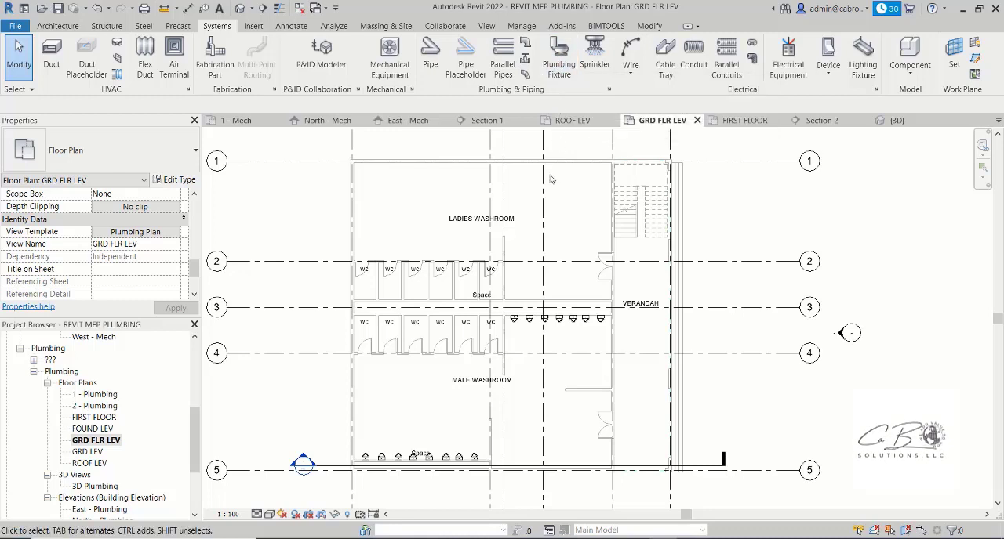
middle_drag(557, 182, 555, 179)
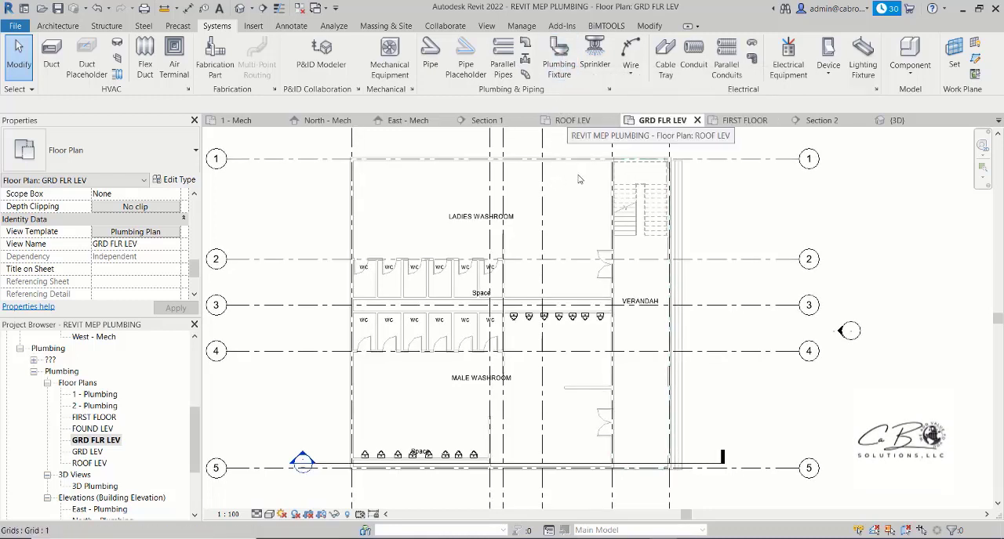
- Choose the 25 mm Flush Valve type of M_Urinal - Wall Hung for placement and examine the existing urinals along the male washroom walls
click(559, 67)
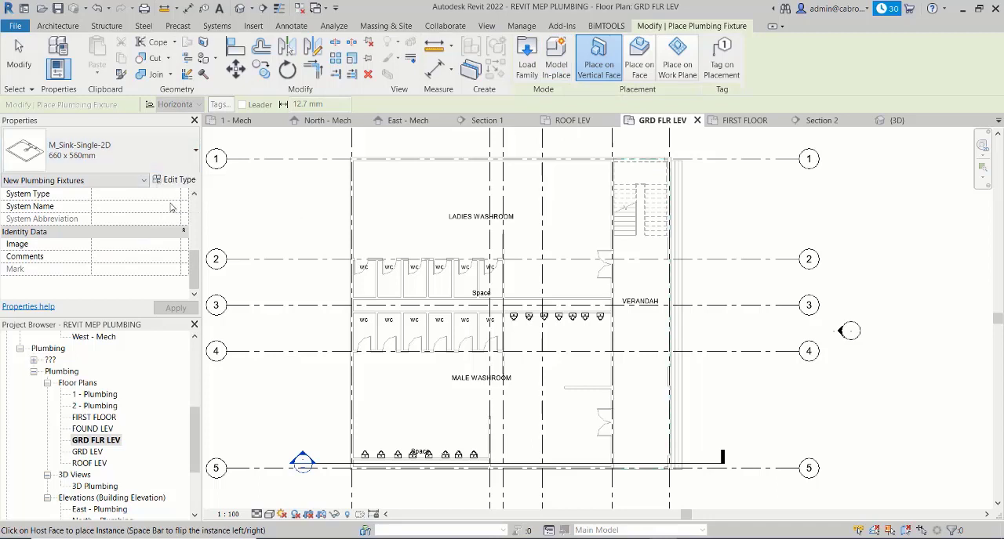
click(141, 151)
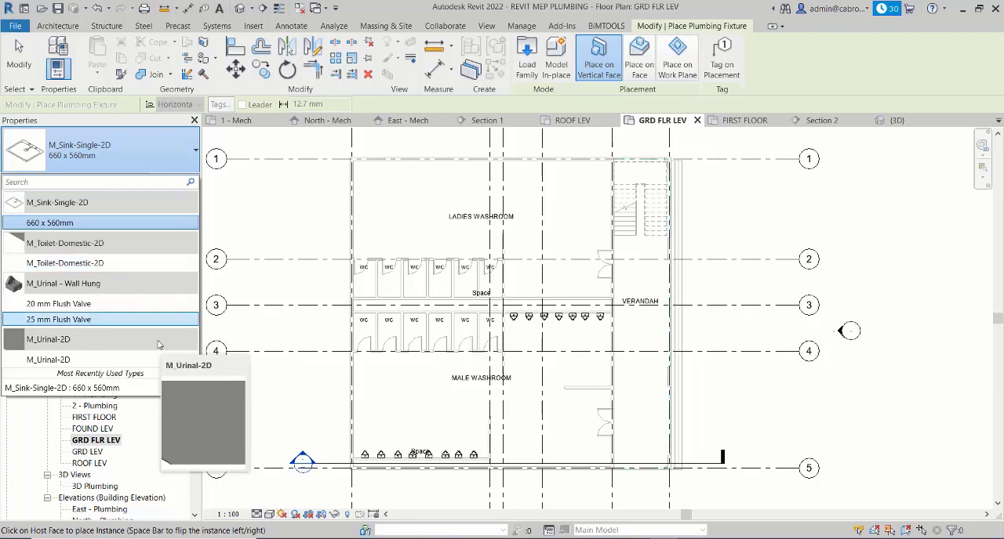
scroll(400, 439, up, 5)
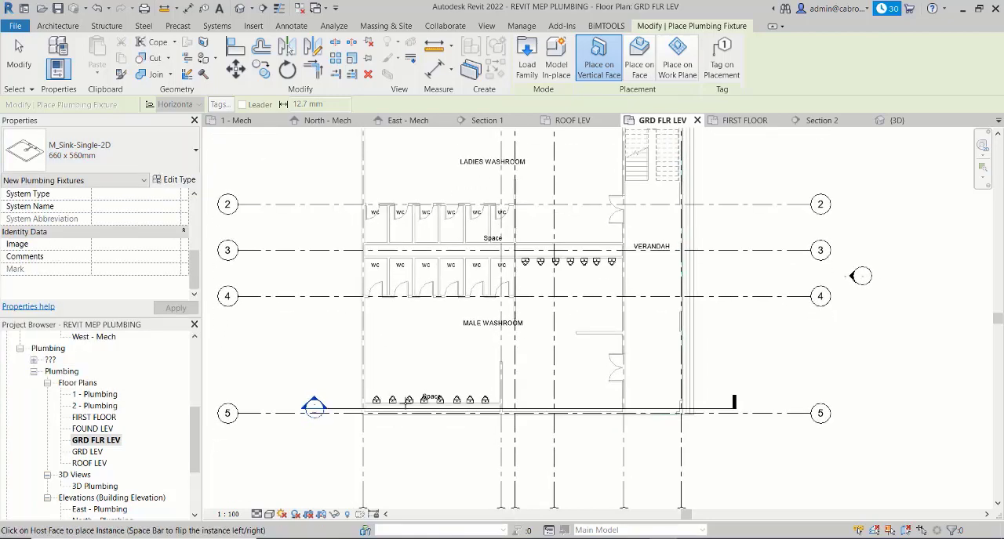
click(106, 153)
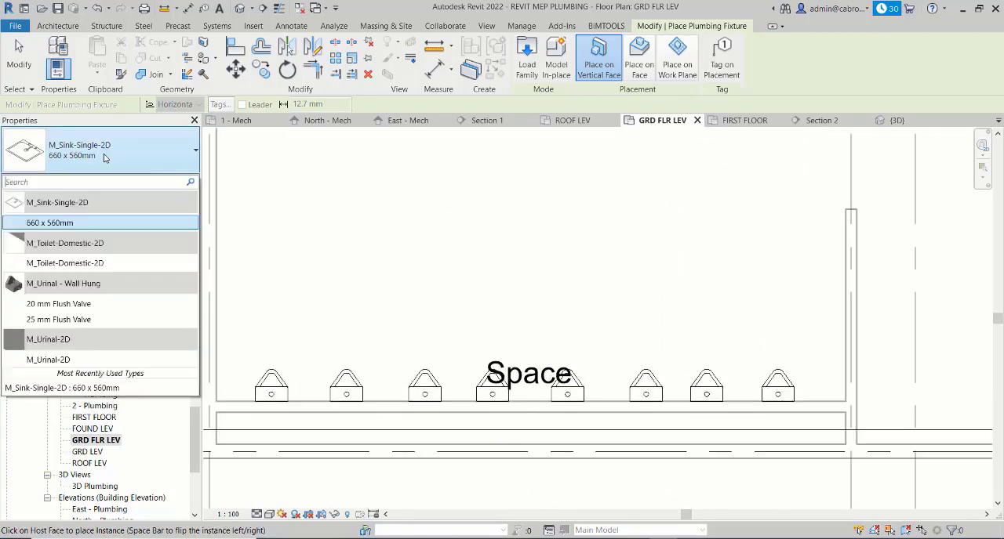
click(84, 322)
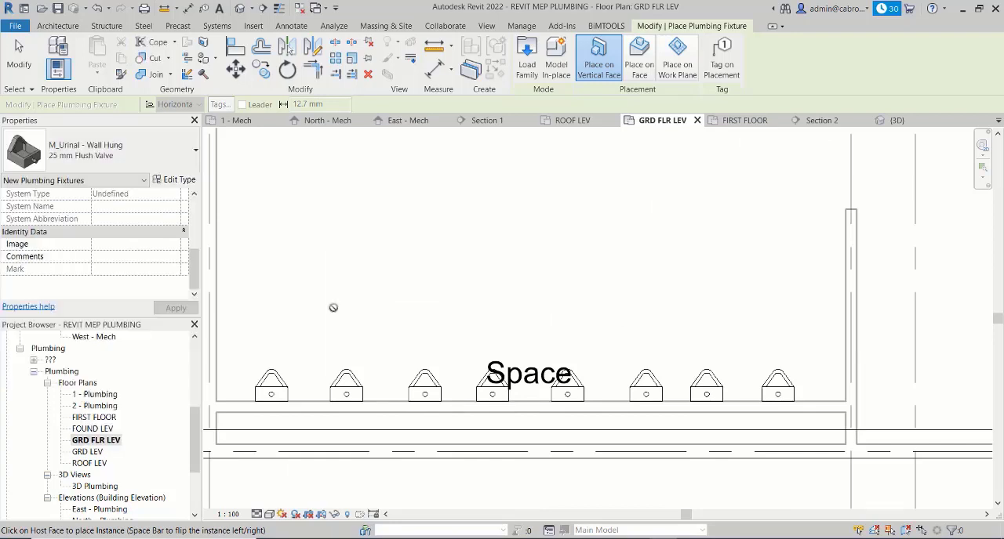
scroll(333, 307, down, 1)
middle_drag(403, 304, 278, 319)
scroll(306, 315, down, 4)
scroll(333, 313, down, 3)
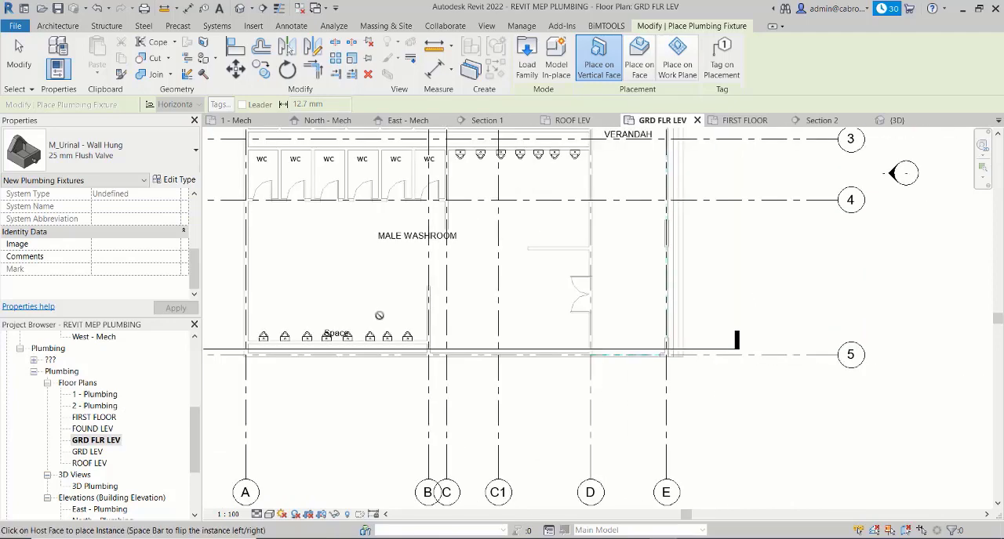
middle_drag(407, 324, 419, 399)
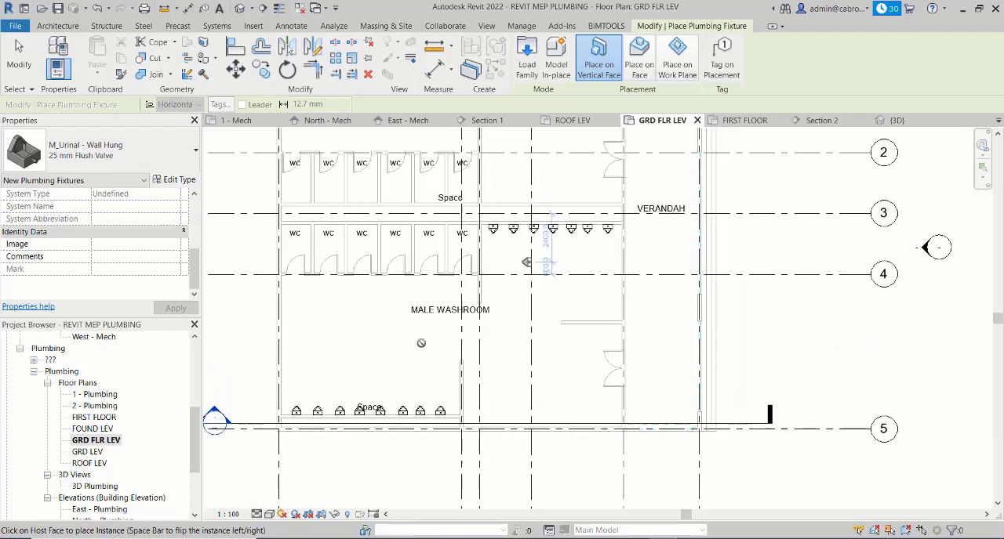
middle_drag(425, 302, 380, 426)
middle_drag(431, 248, 483, 114)
key(Escape)
- Load the M_Lavatory - Wall Mounted family from the Lavatories folder for plumbing fixture placement
click(217, 26)
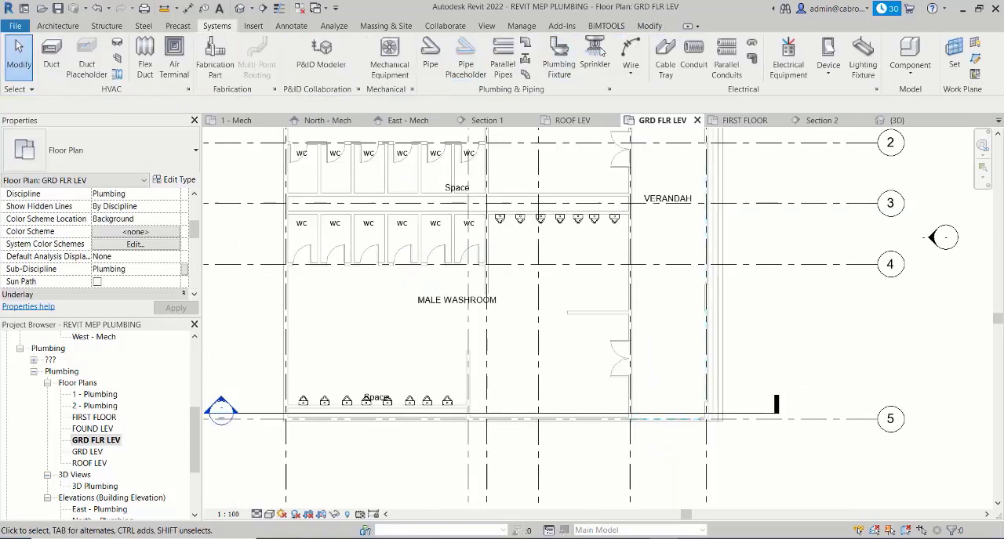
click(559, 57)
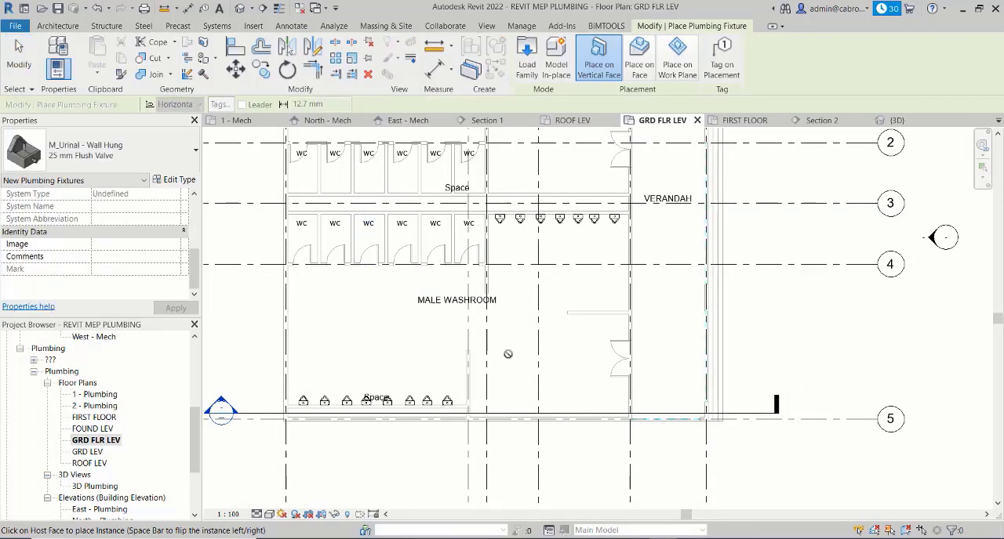
click(180, 149)
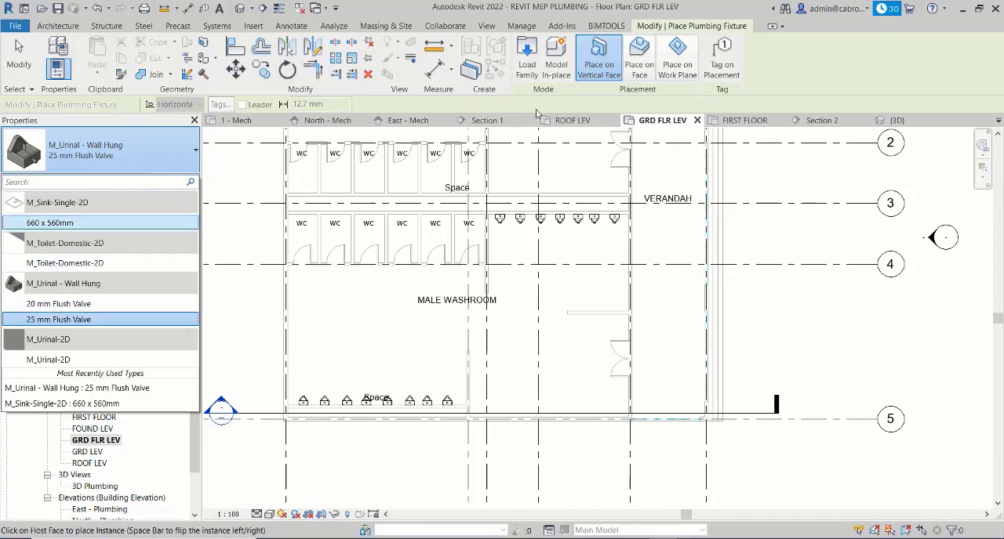
click(527, 59)
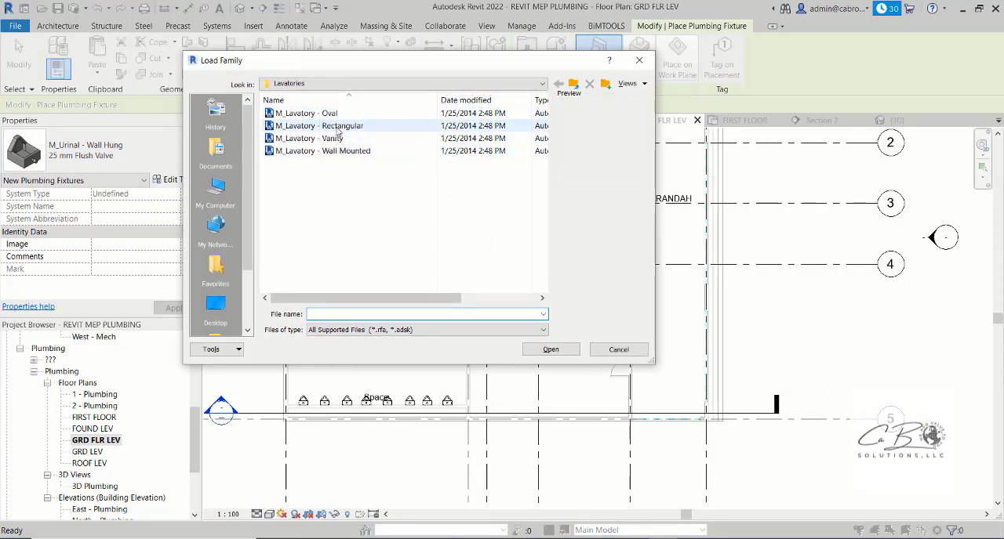
click(332, 115)
click(332, 126)
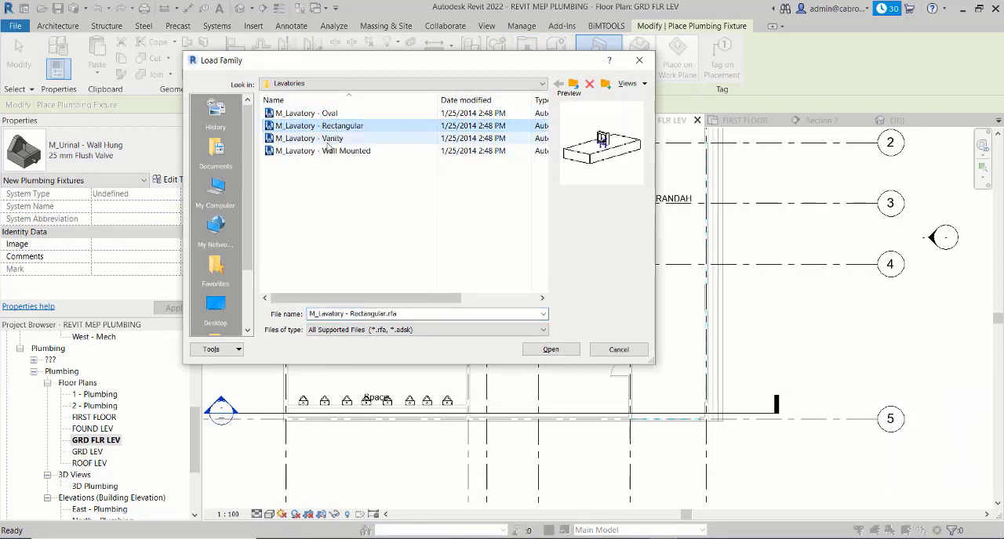
click(328, 139)
click(333, 153)
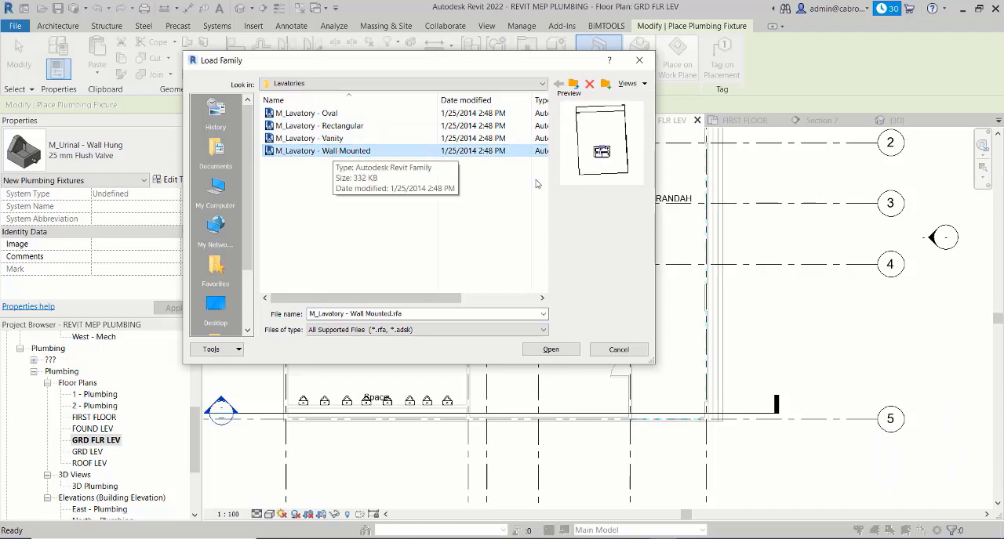
click(552, 350)
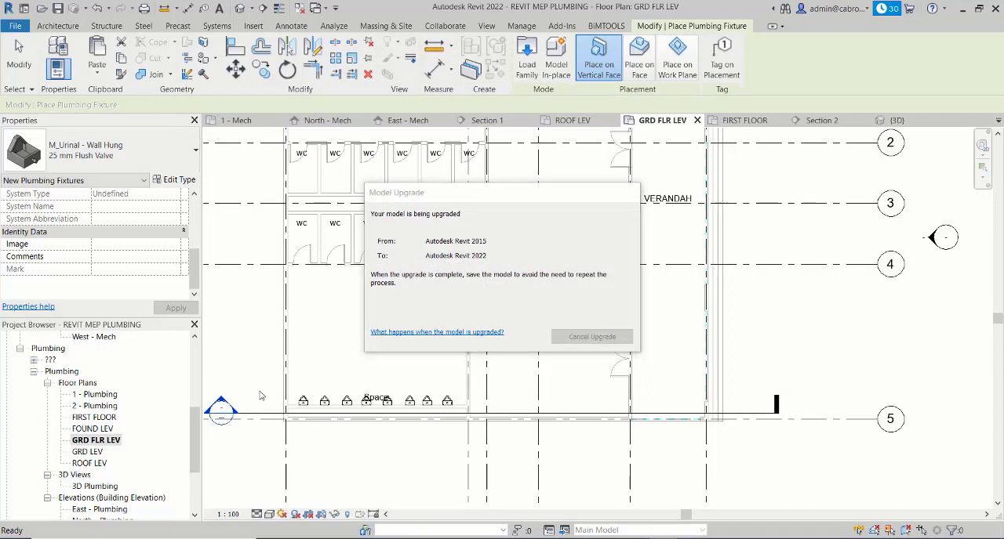
- Place four 485 mmx355 mm - Private wall-mounted lavatories along the male washroom wall at grid 5, starting beside the urinal partition
middle_drag(455, 369, 426, 340)
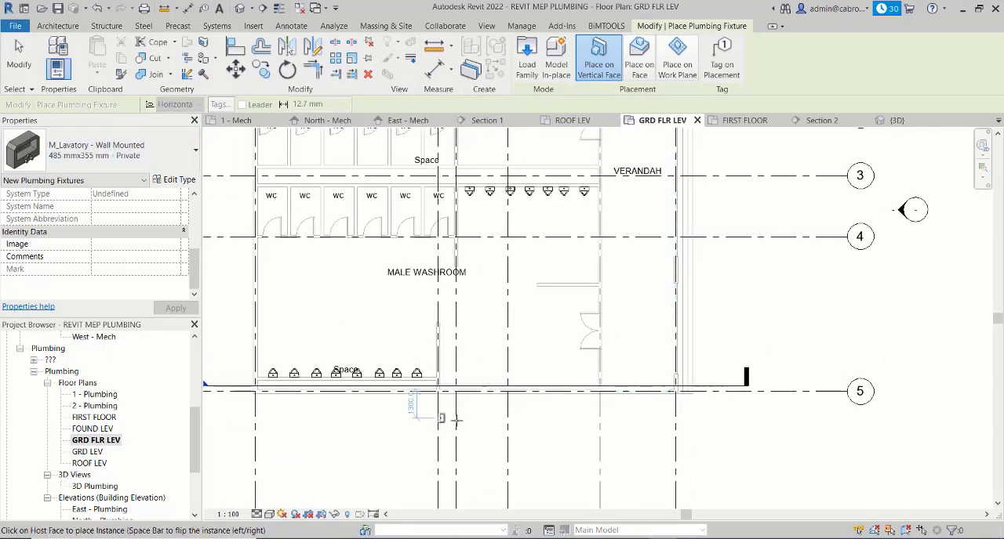
scroll(455, 396, up, 3)
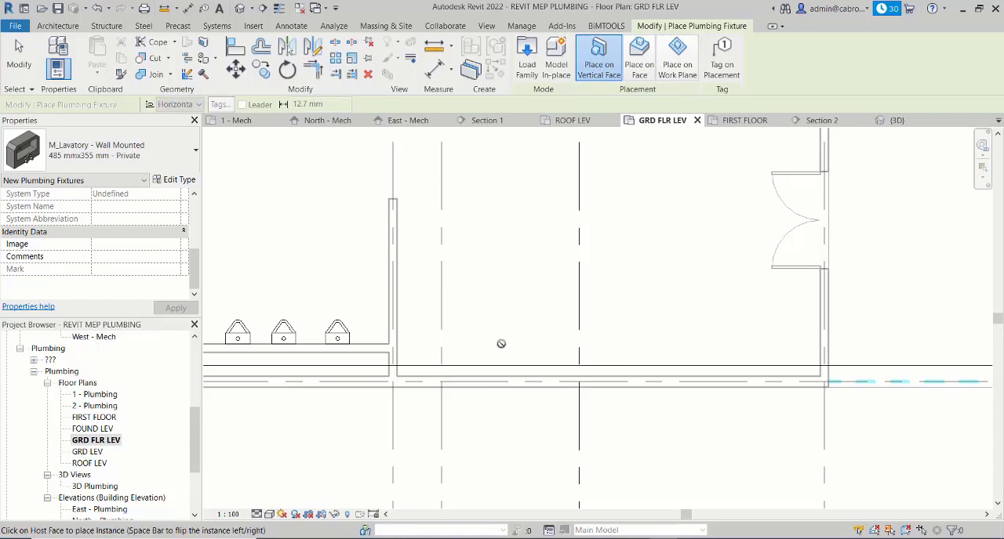
click(440, 376)
scroll(459, 367, up, 4)
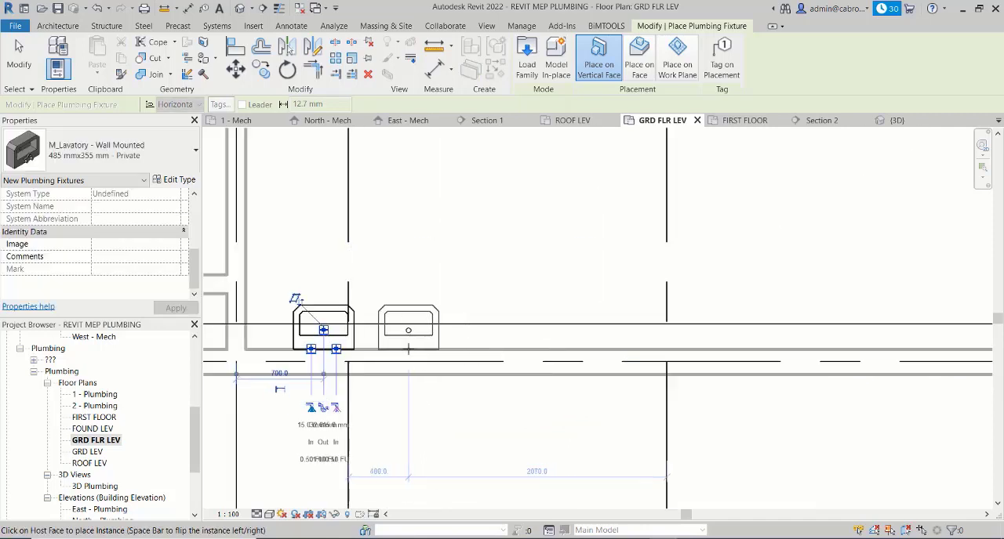
click(413, 350)
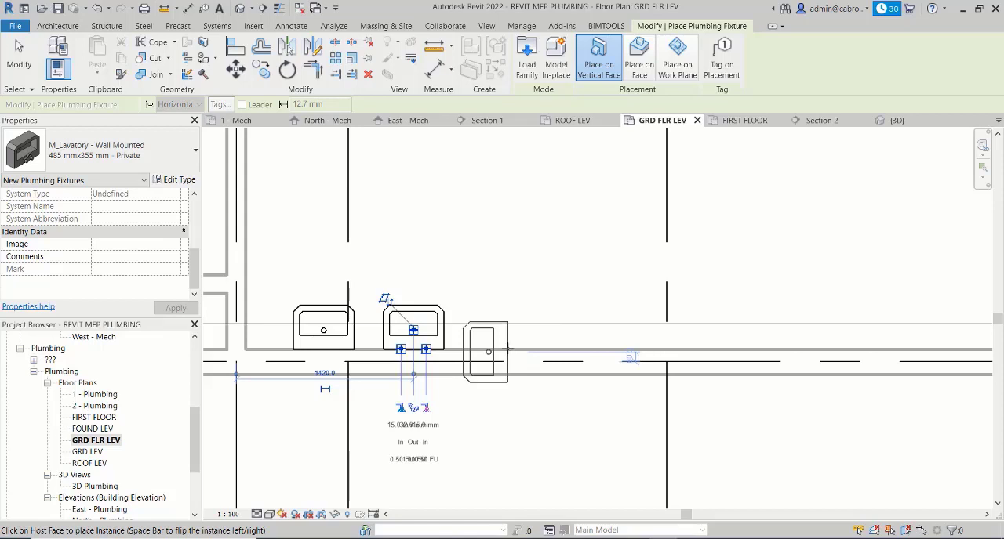
click(514, 343)
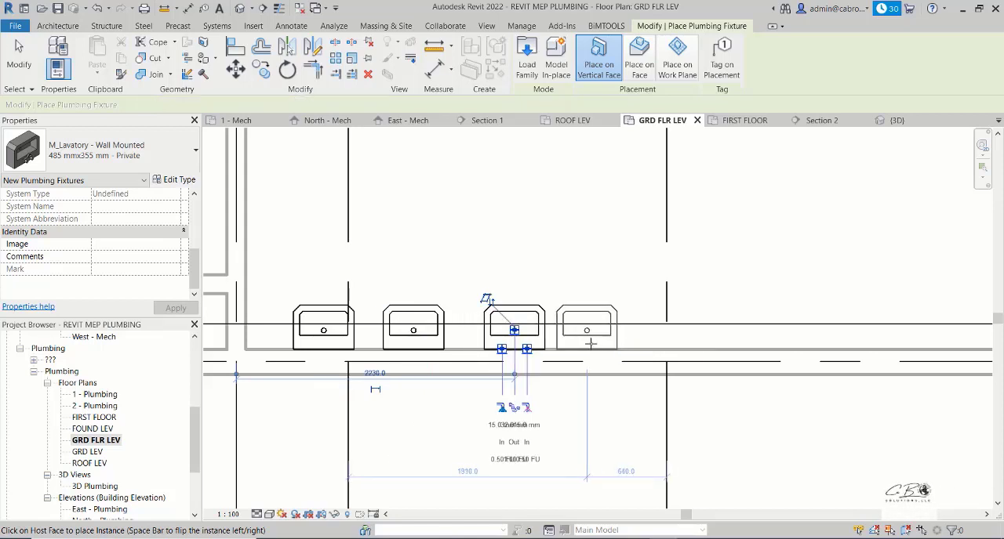
click(597, 343)
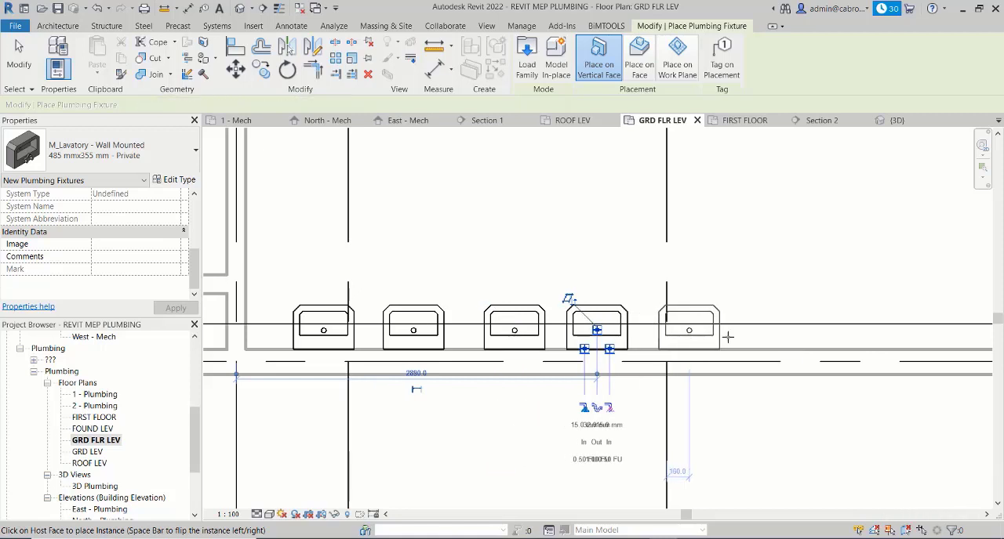
- Continue the row with four more wall-mounted lavatories along the grid 5 wall, finish placement and dismiss the save reminder
middle_drag(728, 337, 510, 342)
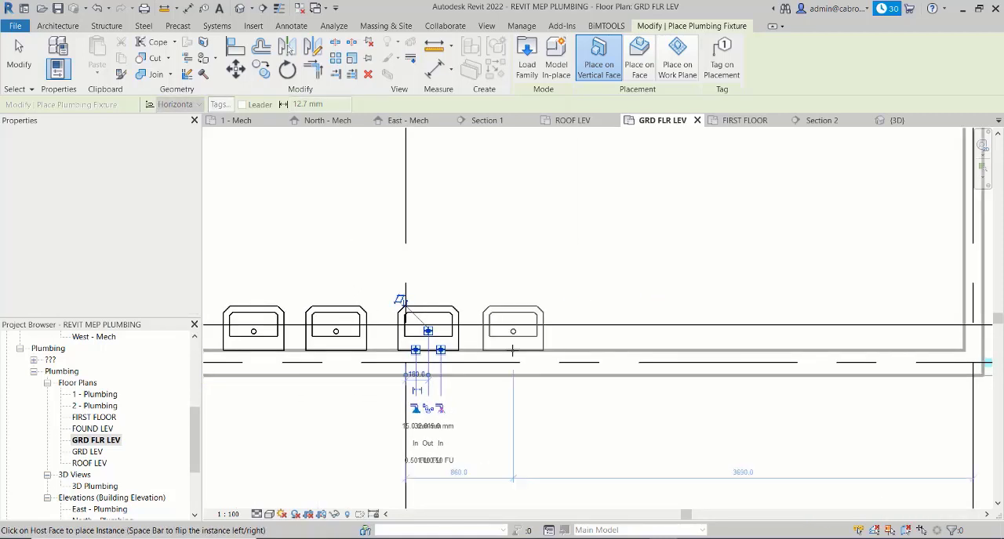
click(581, 355)
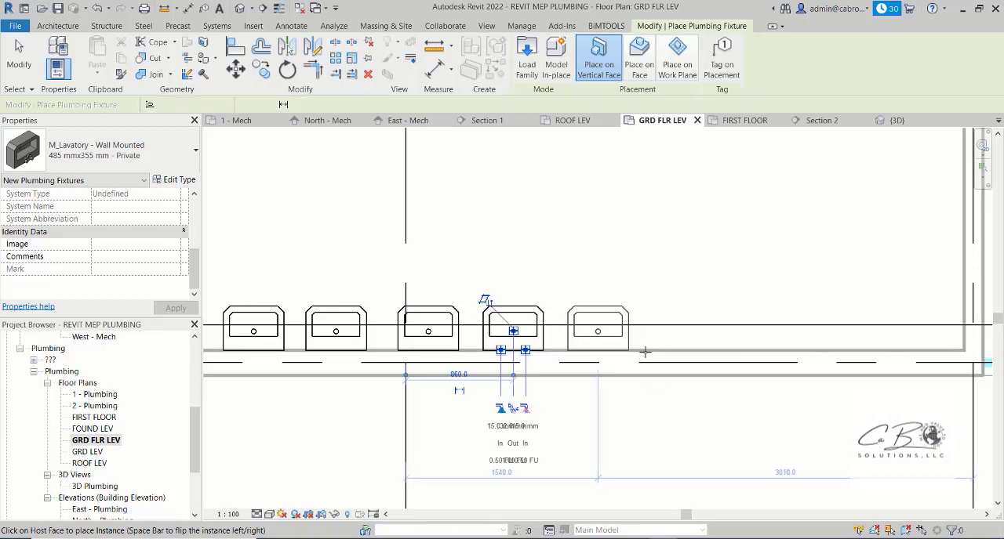
click(676, 353)
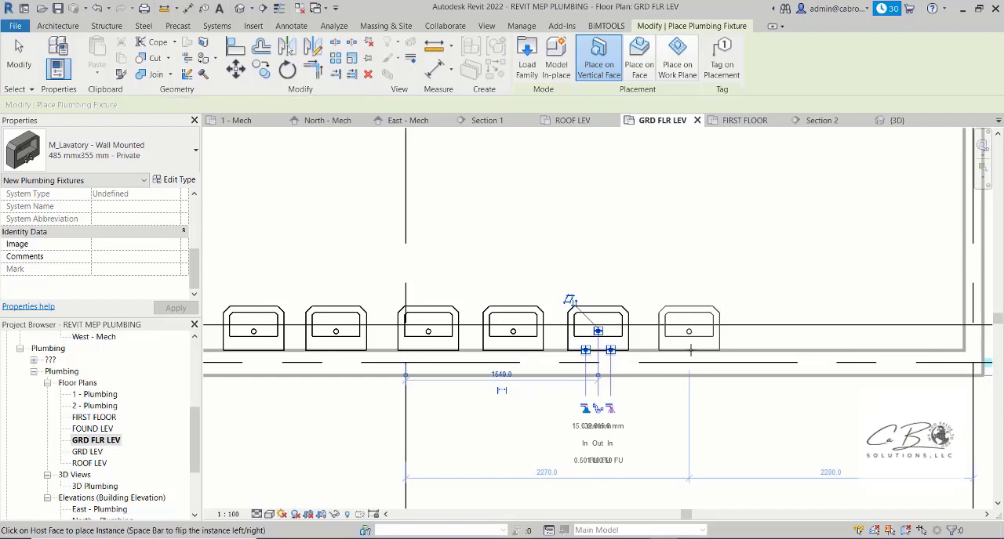
click(690, 351)
middle_drag(666, 351, 500, 347)
middle_drag(628, 352, 768, 347)
key(Escape)
key(Escape)
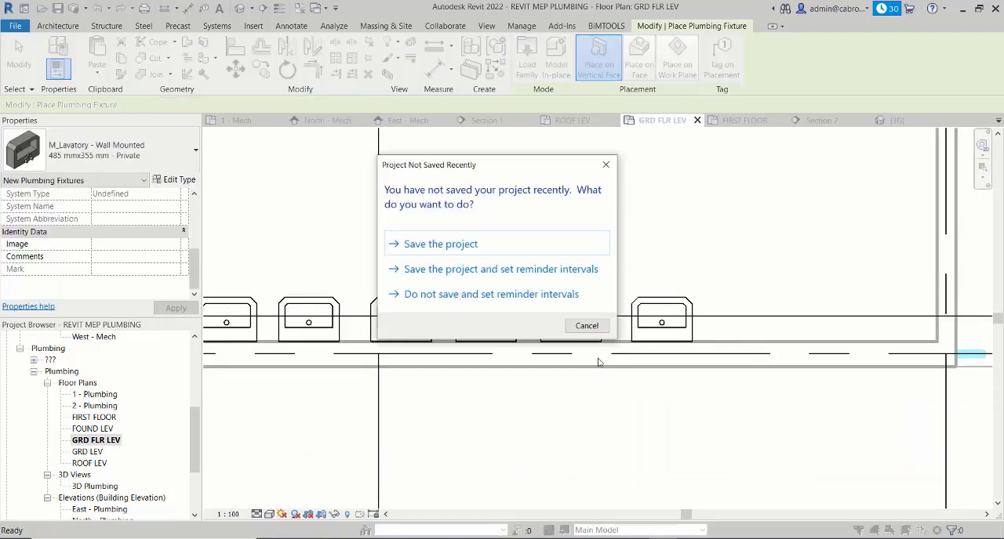
click(605, 163)
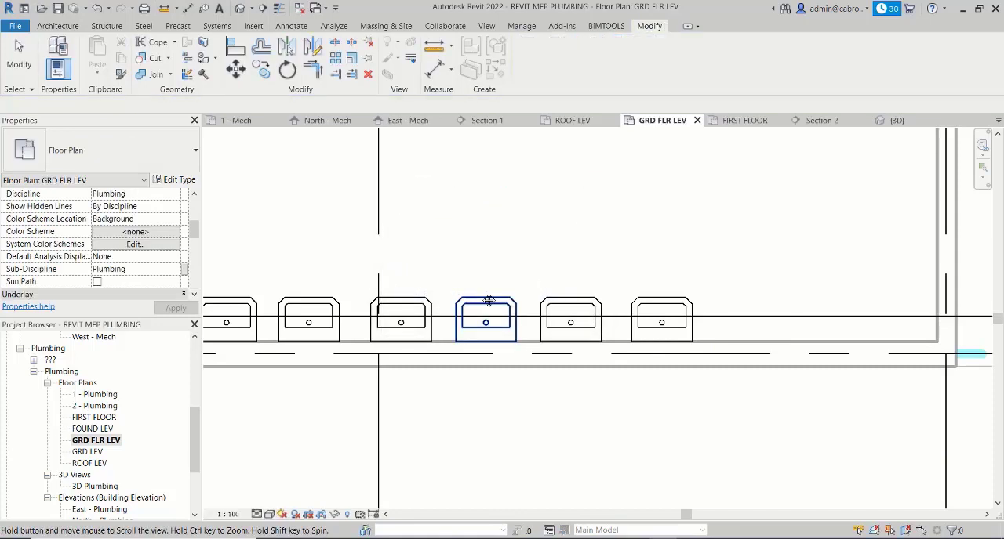
- Nudge the second lavatory from the urinal partition slightly closer to the first one
middle_drag(488, 298, 670, 287)
scroll(425, 337, down, 1)
scroll(424, 337, down, 1)
scroll(443, 308, up, 2)
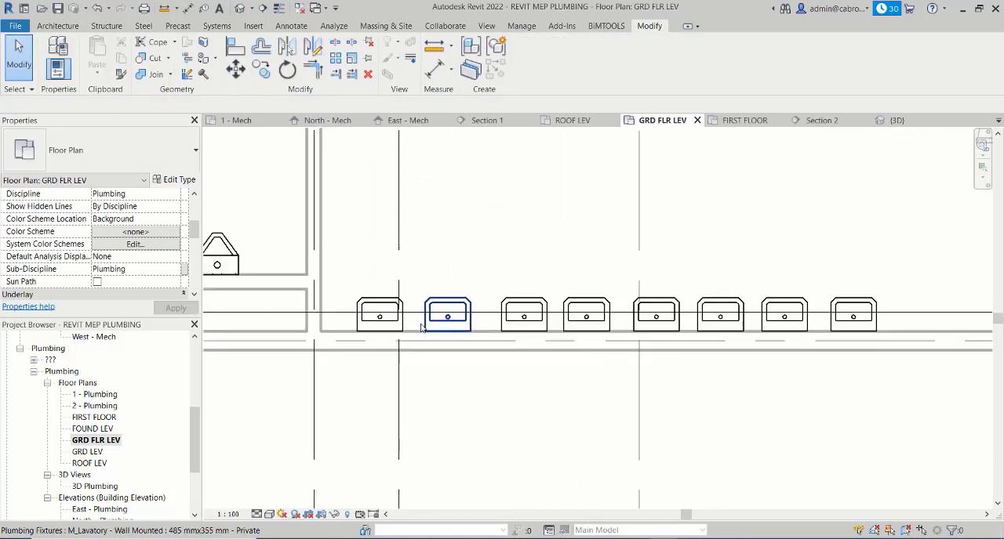
click(443, 304)
key(Left)
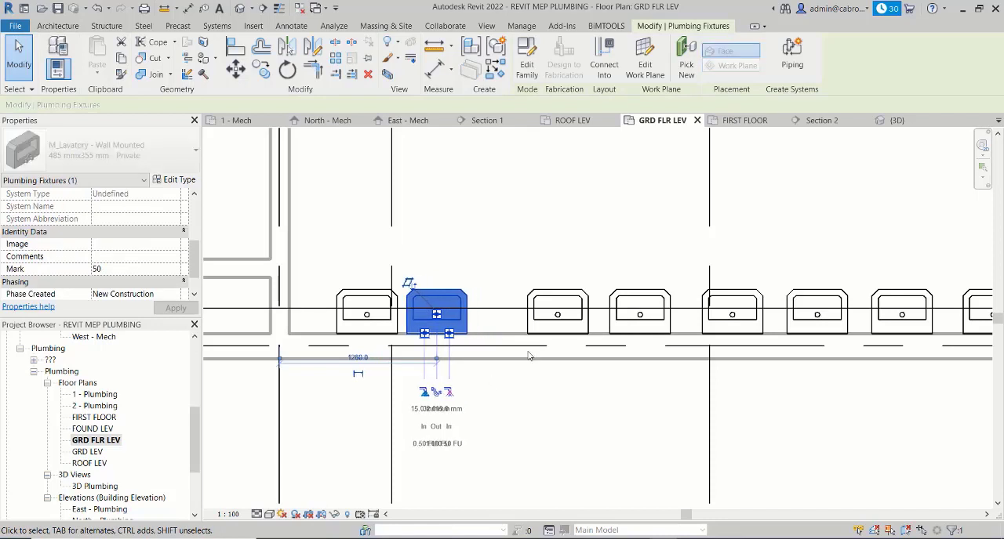
key(Left)
- Nudge the third lavatory toward the second until only a small gap separates them
click(570, 323)
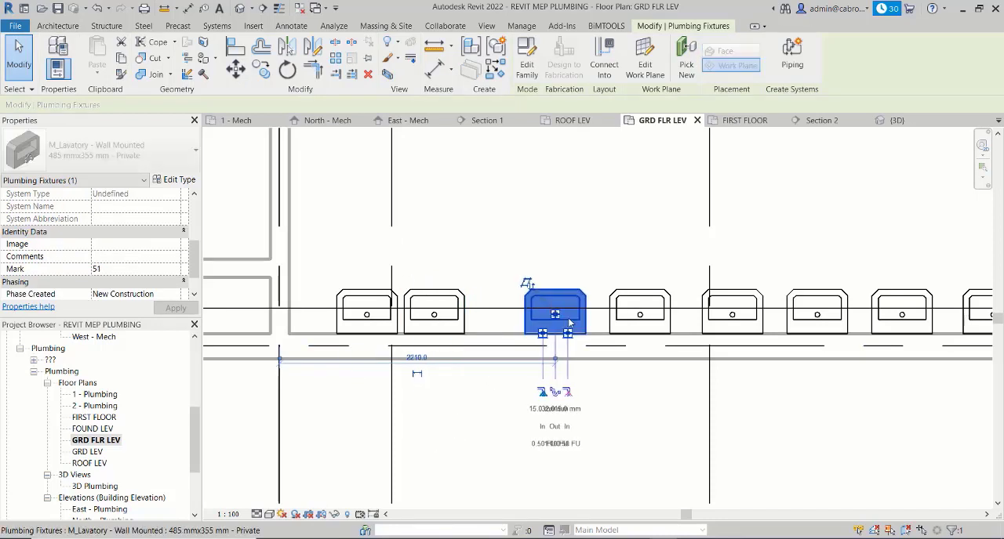
key(Left)
key(Left)
key(Left)
key(Left)
key(Left)
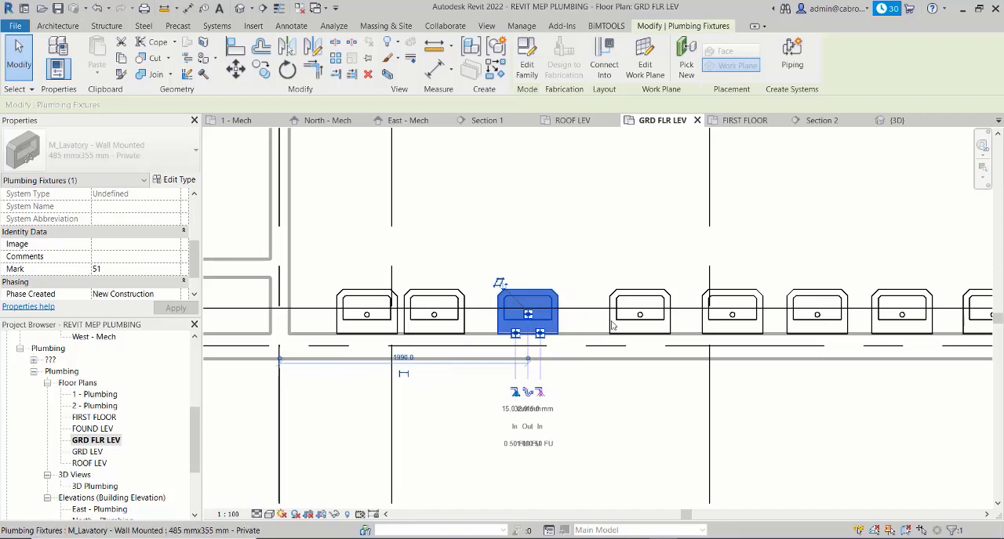
key(Left)
key(Left)
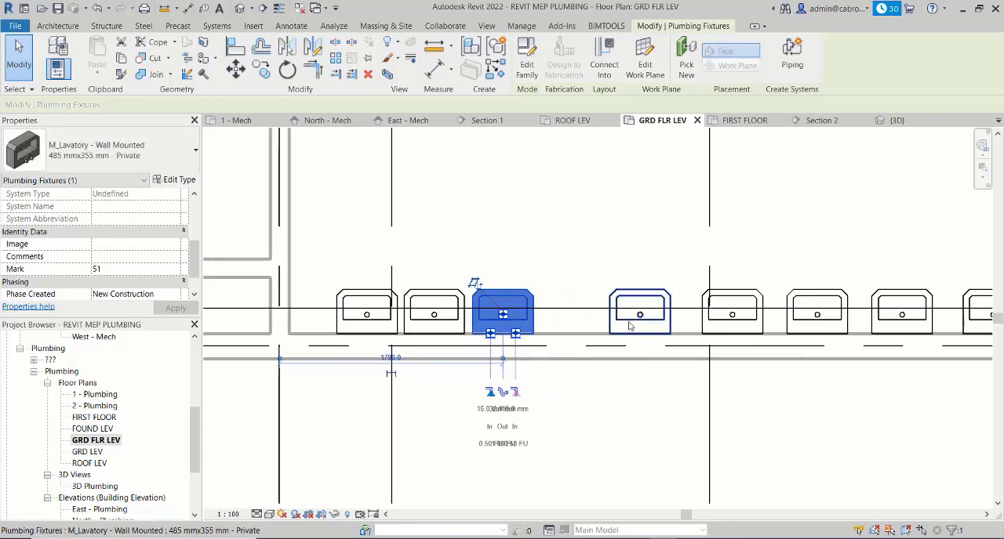
key(Escape)
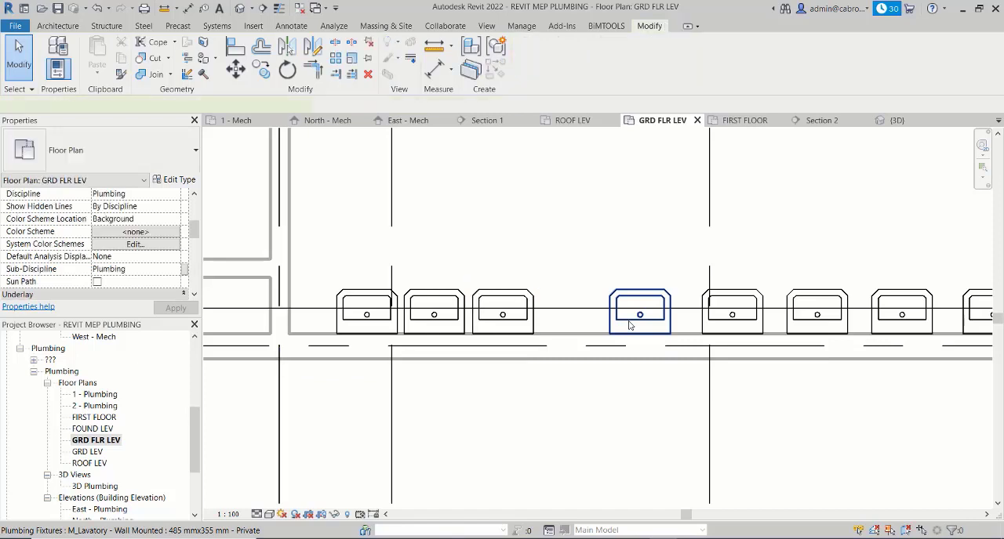
- Move the fourth and fifth lavatories along the wall toward the third, about 2340 mm and 2893 mm from the partition gridline
click(629, 326)
drag(664, 320, 595, 320)
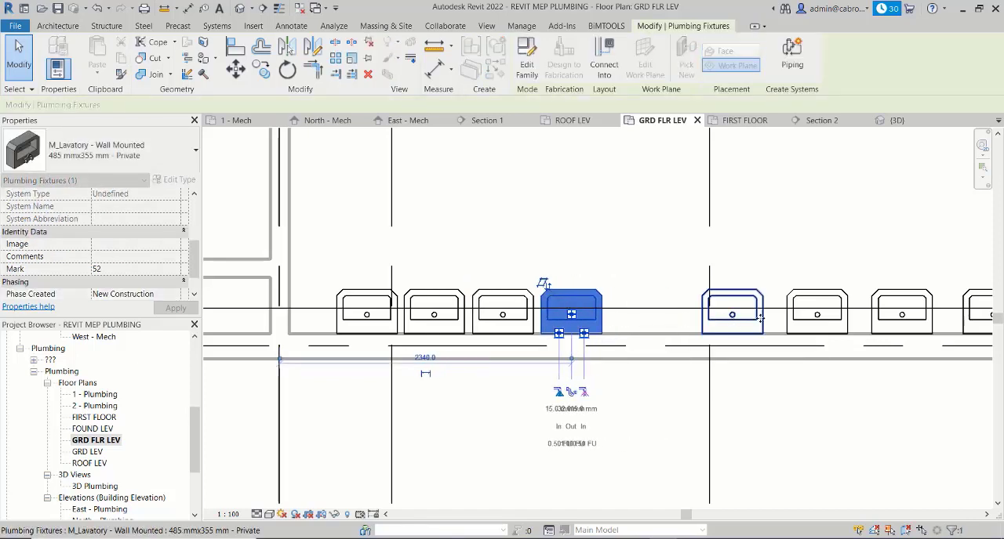
click(758, 318)
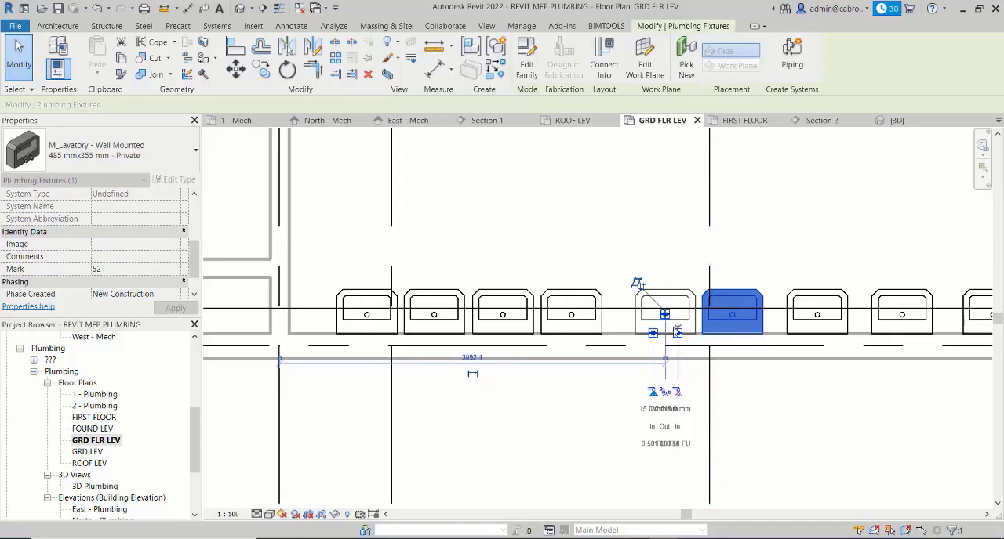
drag(663, 333, 653, 332)
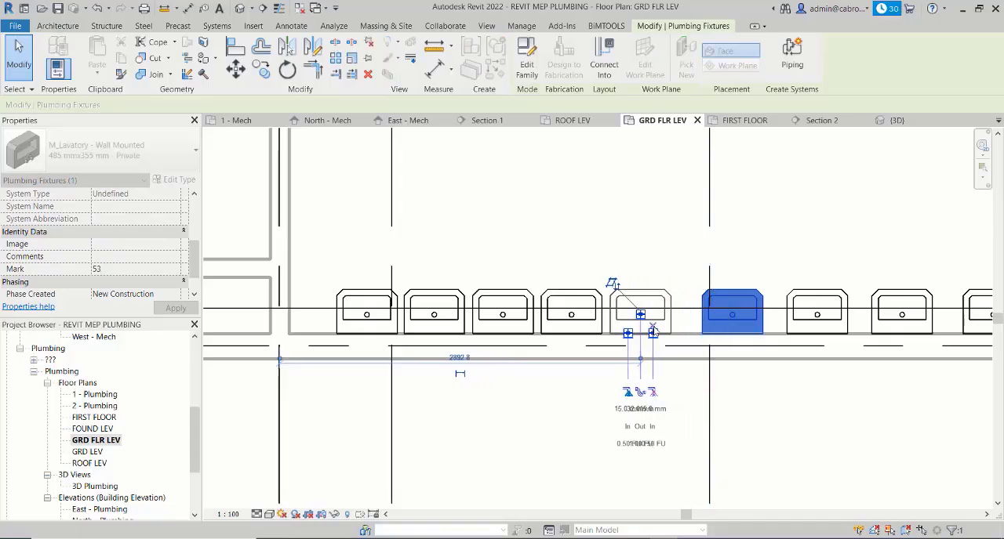
click(776, 384)
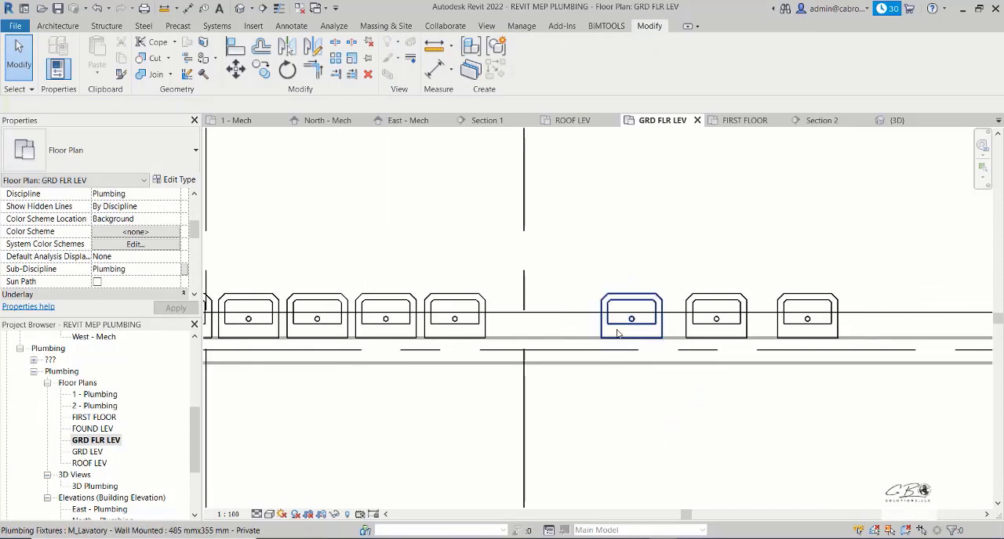
- Shift the last three lavatories of the row along the wall toward the fifth one to reduce the gaps
click(630, 324)
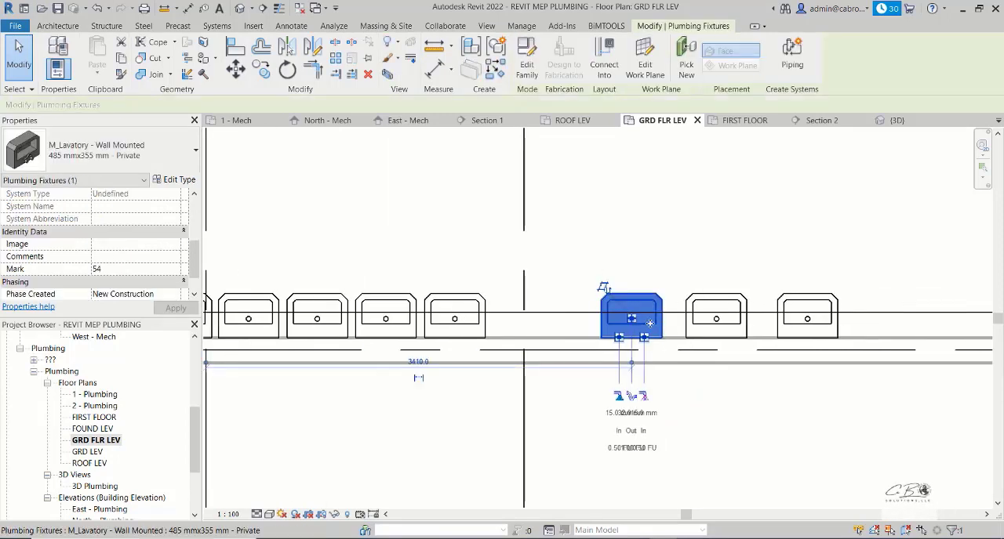
drag(649, 323, 587, 325)
click(689, 325)
drag(688, 324, 628, 326)
drag(802, 332, 737, 333)
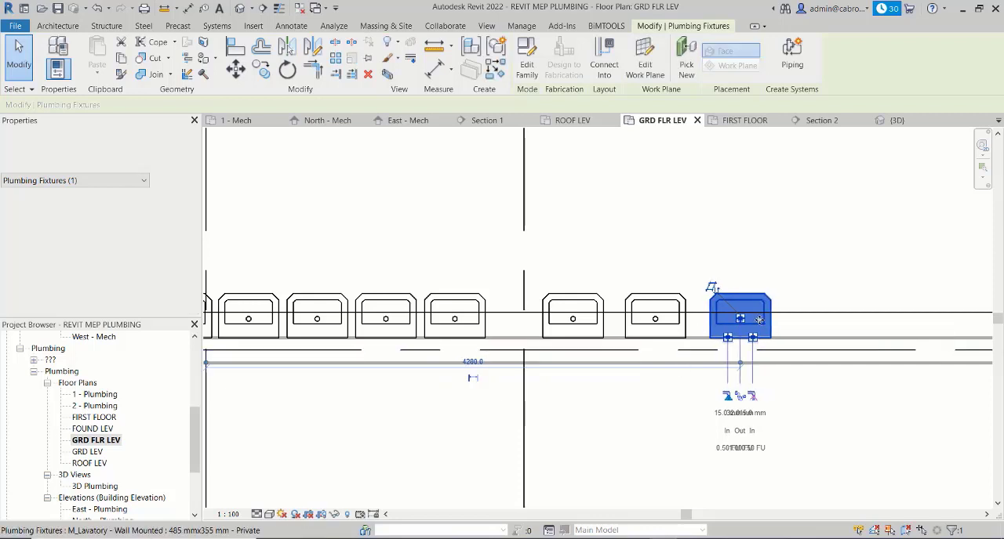
key(Left)
click(623, 419)
- Move the first lavatory to about 580 mm from the partition gridline and nudge the fifth to about 3093 mm
middle_drag(445, 373, 710, 365)
drag(445, 322, 448, 323)
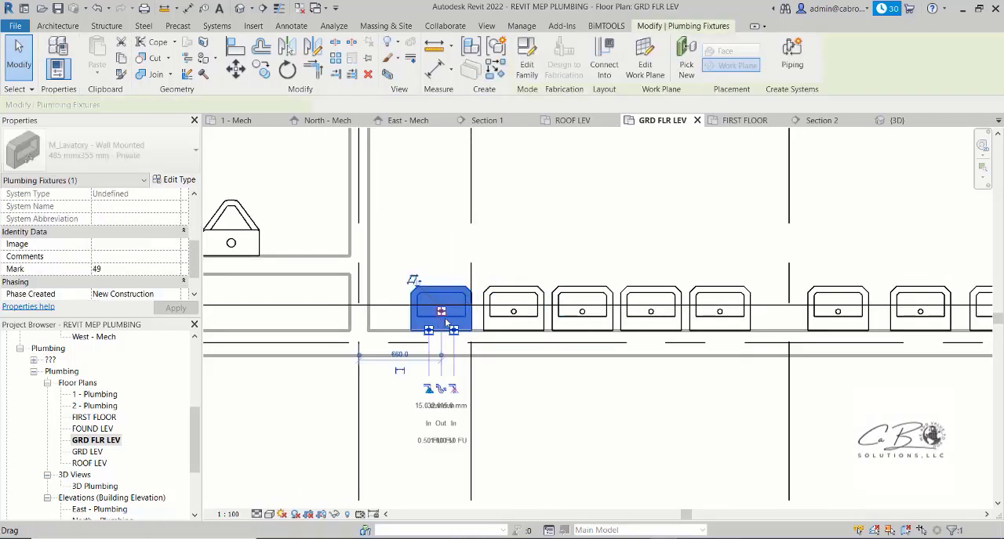
click(745, 321)
key(Right)
key(Right)
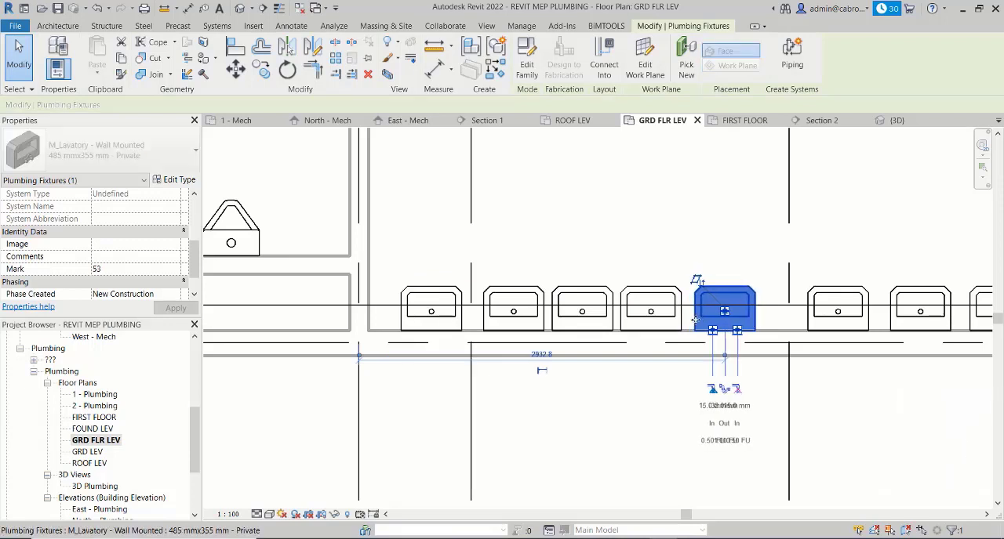
key(Right)
key(Right)
key(Right)
key(Right)
key(Right)
key(Right)
key(Right)
key(Right)
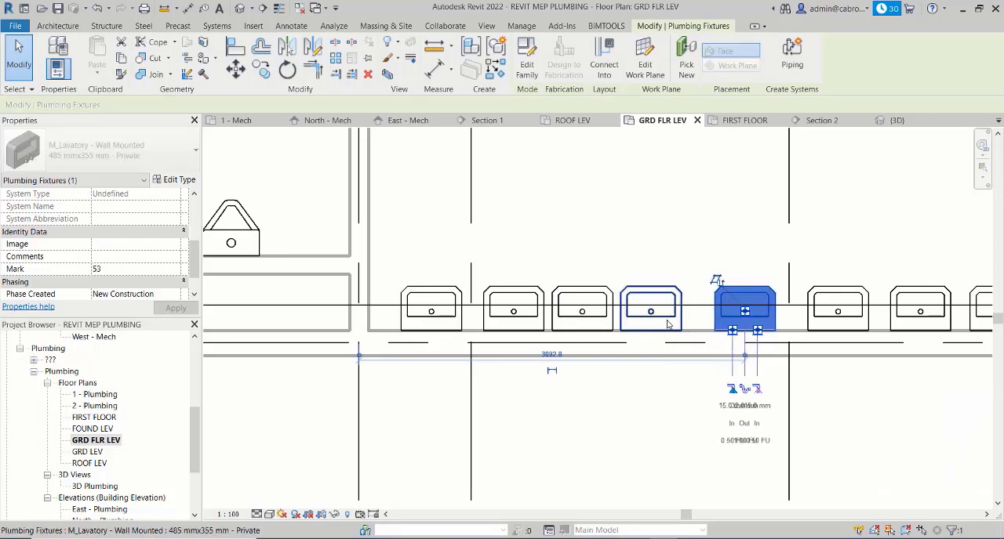
- Move the fourth lavatory to about 2420 mm from the partition gridline and the third to about 1830 mm
click(668, 324)
key(Right)
key(Right)
key(Right)
key(Right)
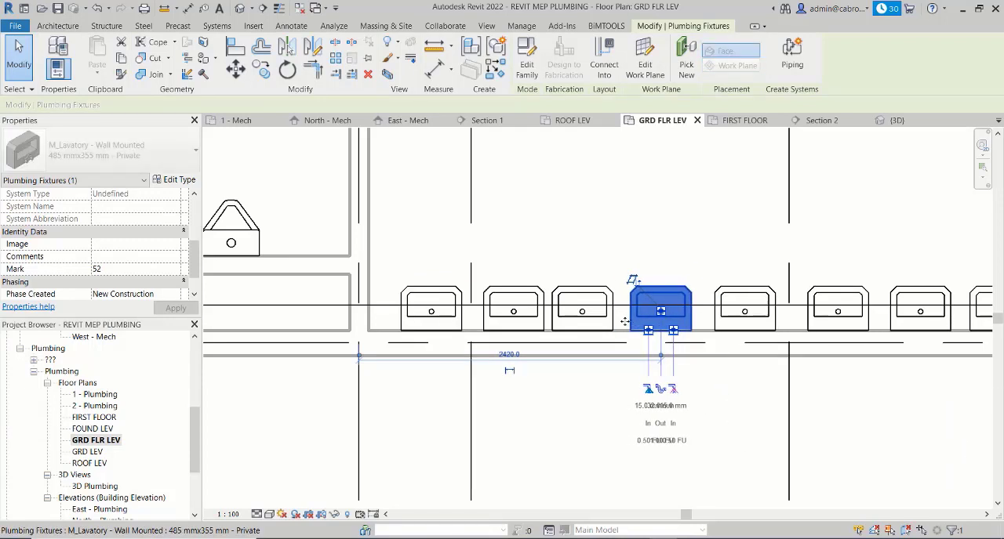
click(593, 323)
key(Right)
key(Right)
- Shift the second and first lavatories of the row along the wall toward the partition
click(506, 318)
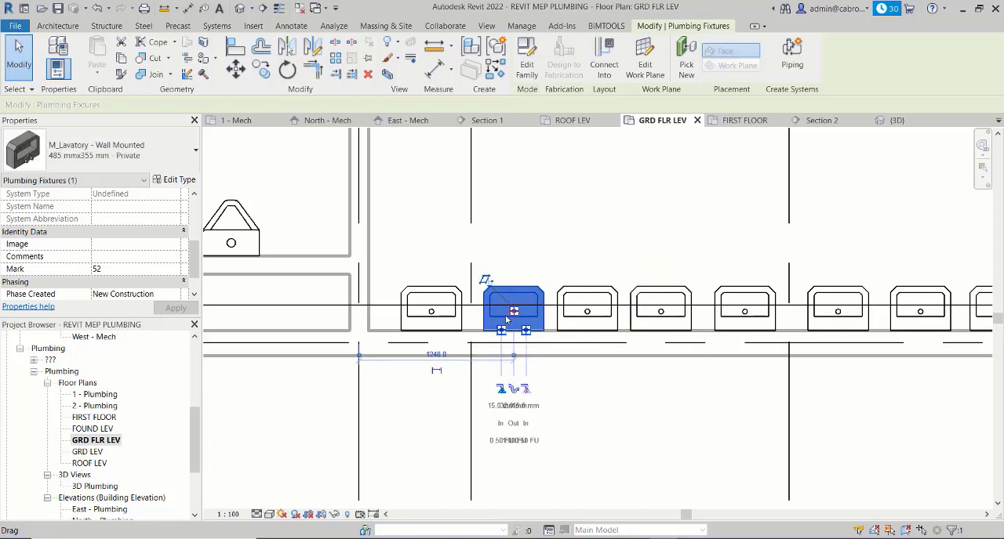
key(Left)
key(Left)
click(434, 317)
key(Left)
key(Left)
key(Left)
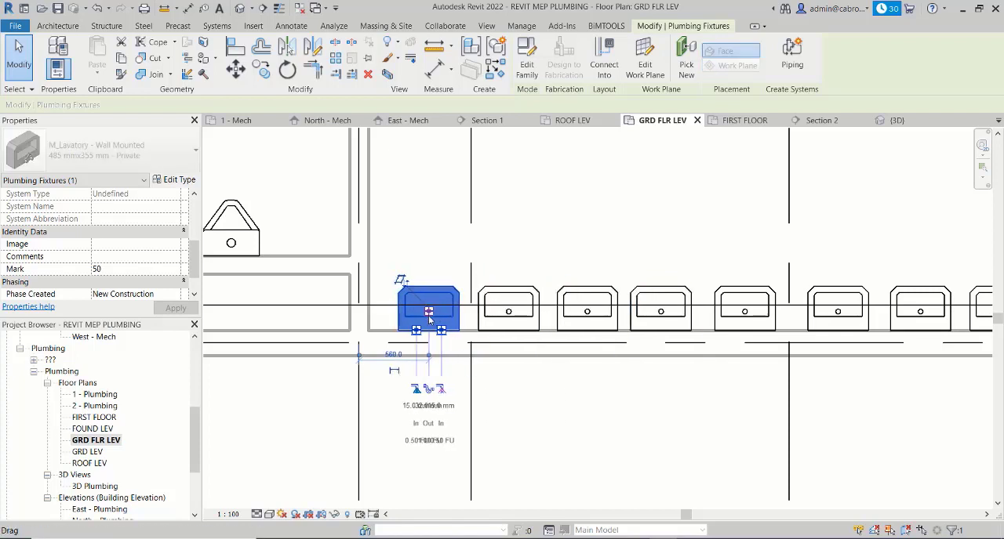
key(Left)
key(Left)
key(Left)
- Nudge the second lavatory further toward the first and move the third to about 1750 mm from the partition gridline
click(510, 318)
key(Left)
key(Left)
key(Left)
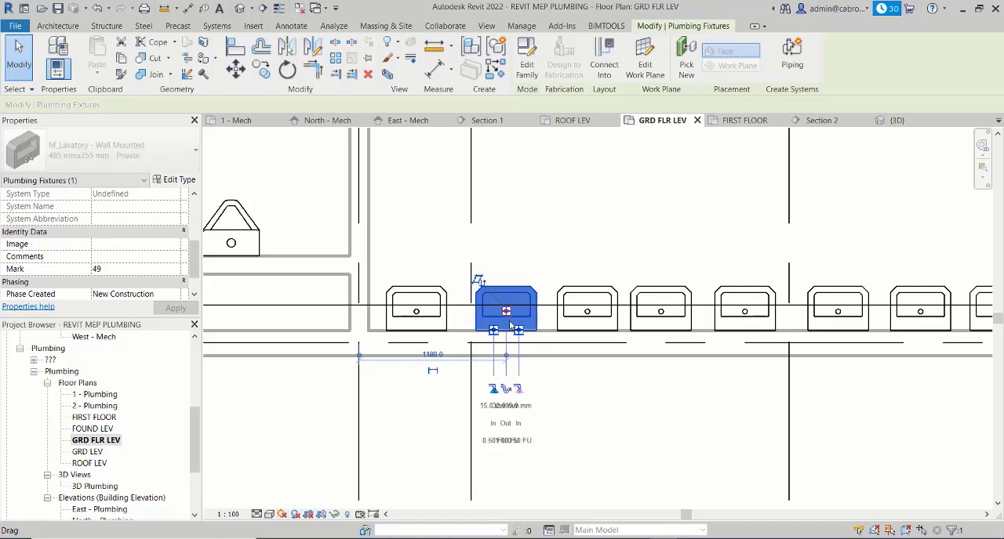
key(Left)
key(Left)
click(584, 324)
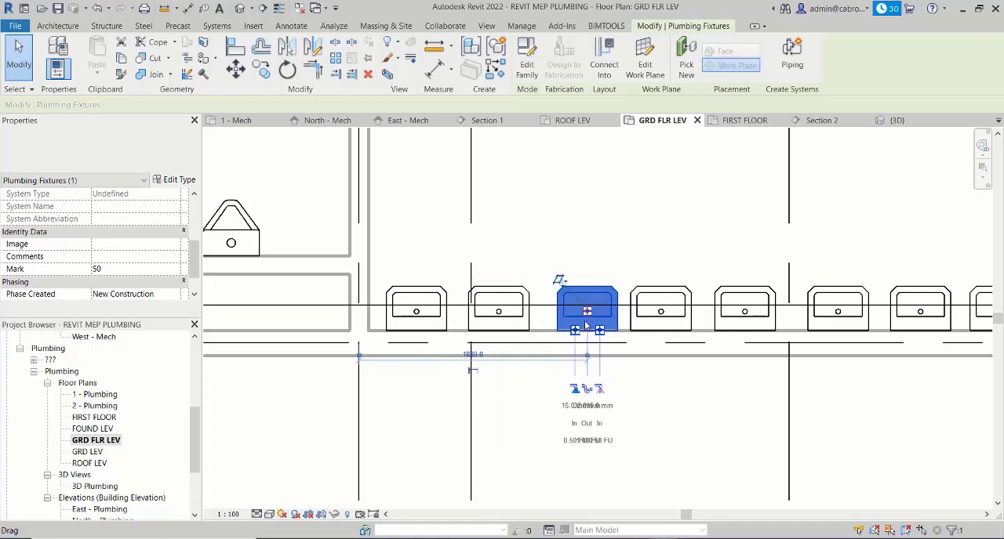
key(Left)
key(Left)
key(Left)
key(Left)
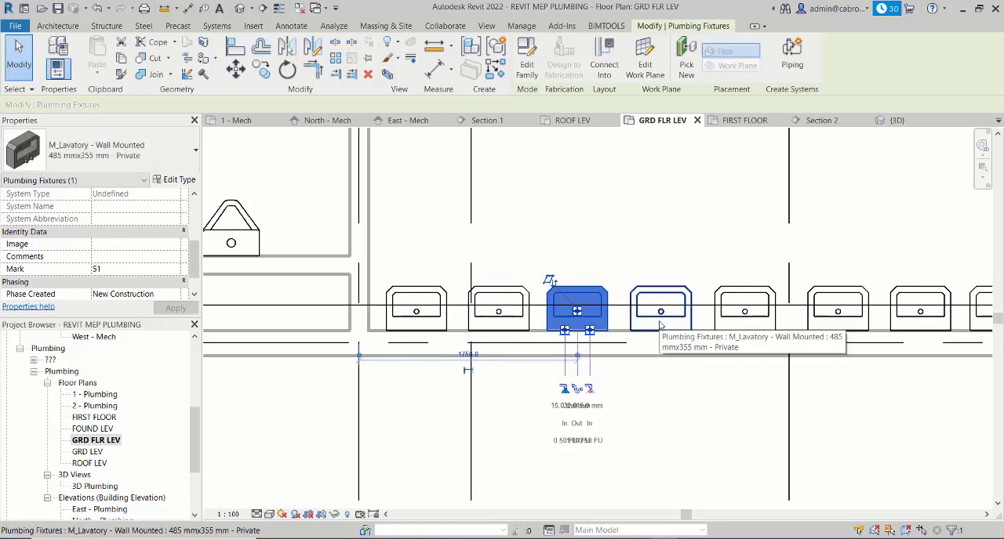
- Examine the spacing of the lavatory row and the fixture layout across the whole male washroom
click(684, 418)
scroll(436, 345, down, 2)
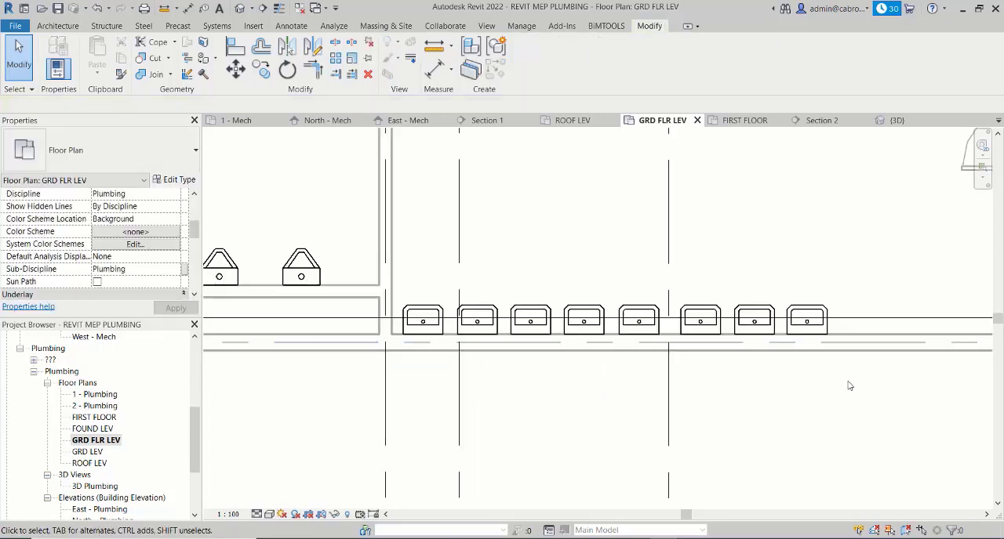
middle_drag(850, 387, 742, 356)
scroll(715, 360, down, 2)
scroll(716, 359, down, 2)
middle_drag(819, 359, 933, 397)
scroll(800, 397, down, 3)
middle_drag(757, 352, 721, 374)
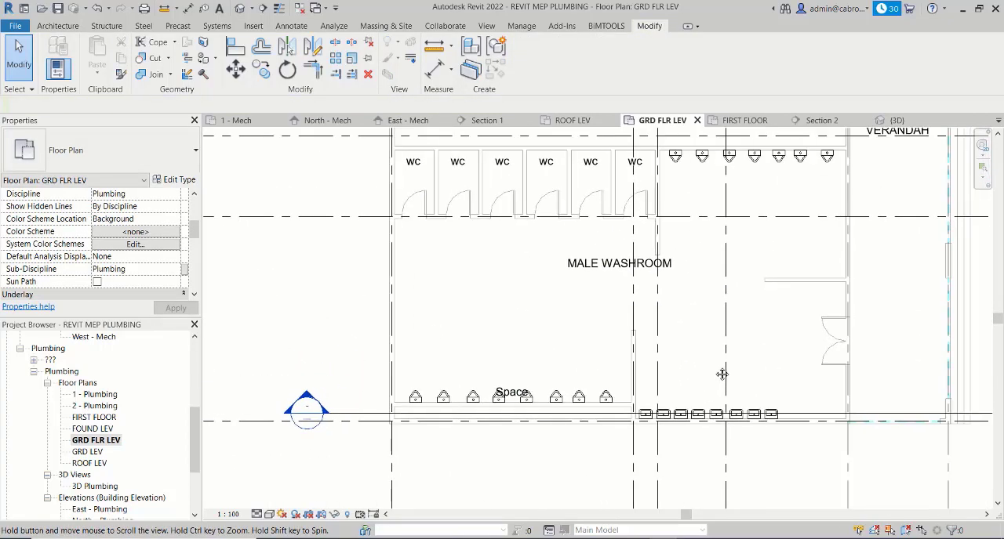
middle_drag(617, 394, 612, 383)
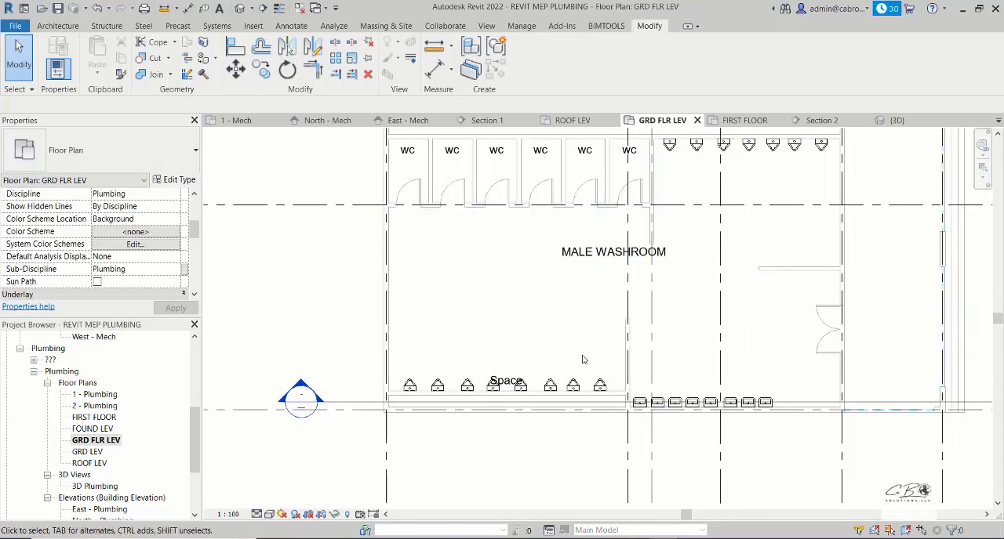
middle_drag(695, 388, 675, 444)
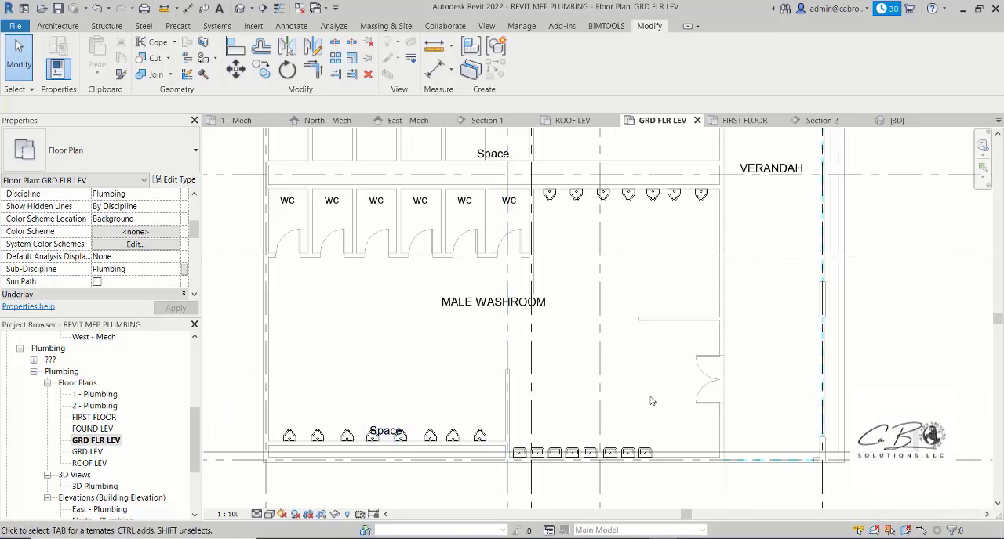
middle_drag(701, 463, 683, 462)
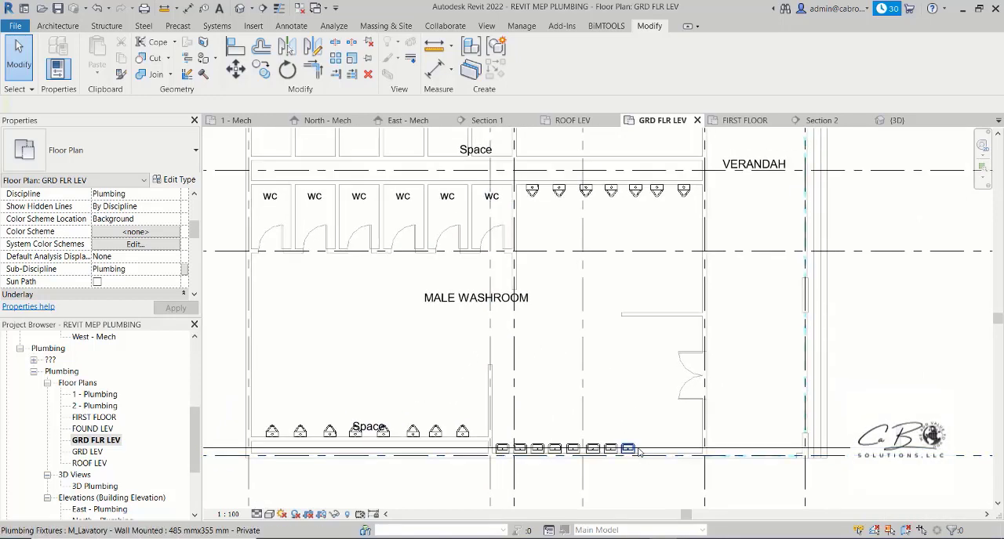
- Place five more lavatories like the row's last one along the male washroom's verandah-side wall, between the urinals and the short screen wall
click(628, 450)
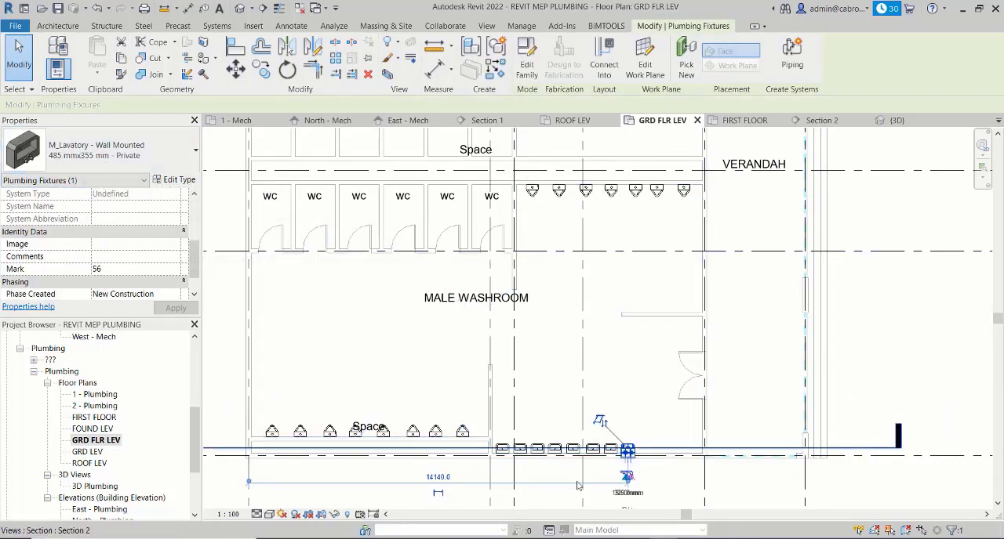
scroll(632, 470, up, 5)
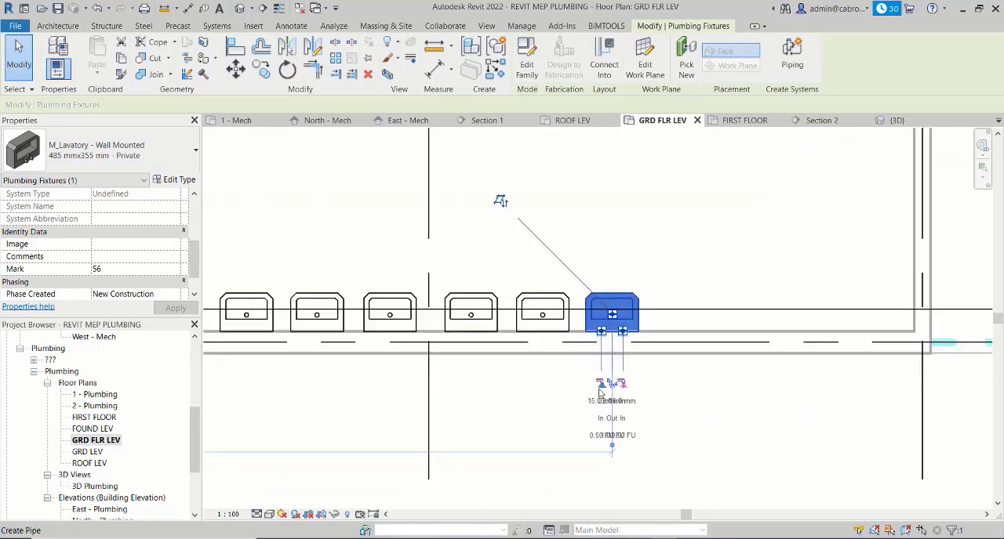
scroll(613, 404, down, 5)
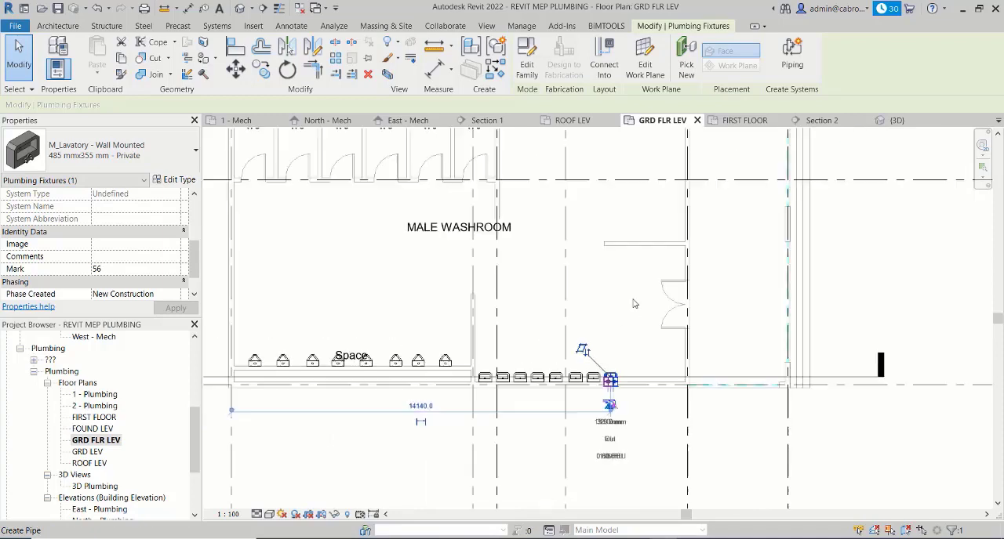
middle_drag(643, 206, 637, 385)
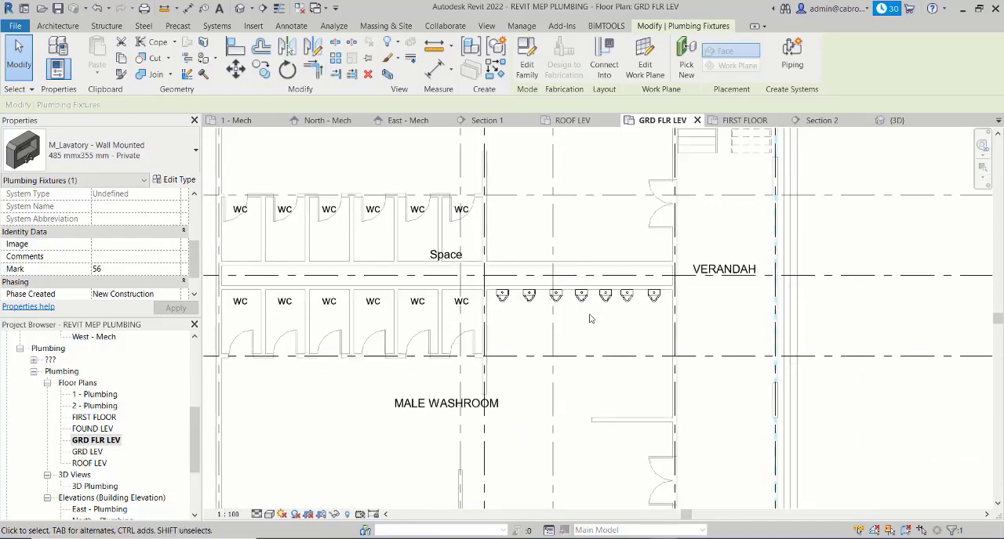
middle_drag(605, 341, 595, 290)
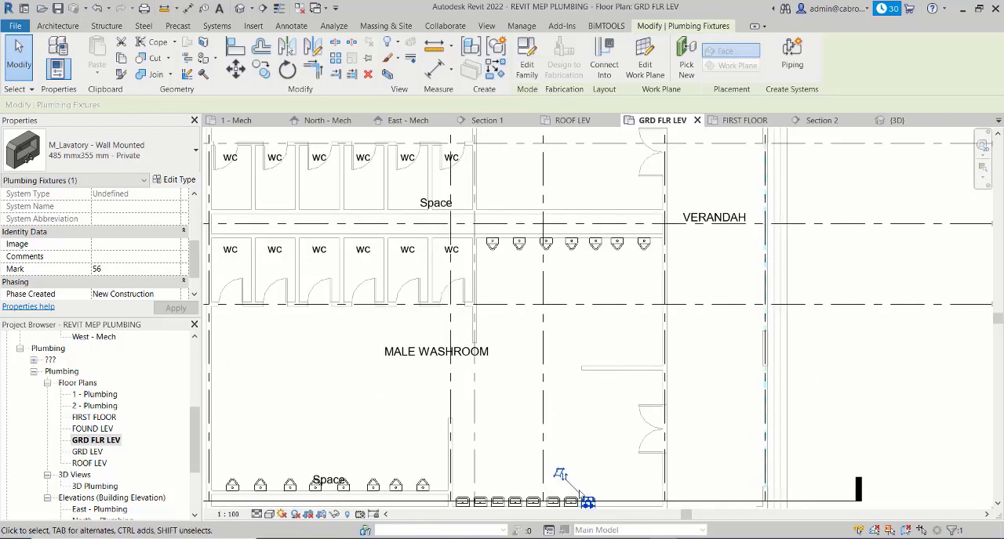
key(c)
key(s)
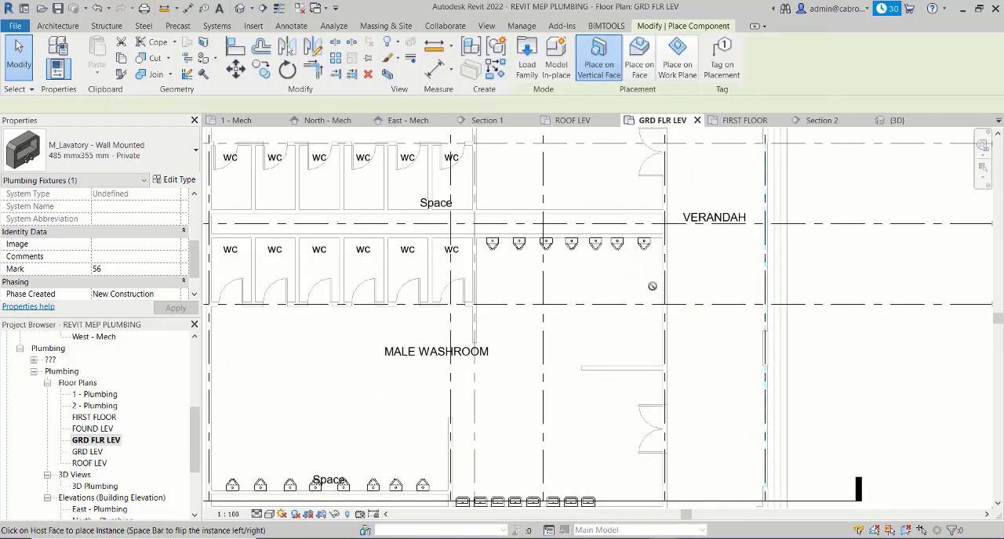
scroll(663, 284, up, 3)
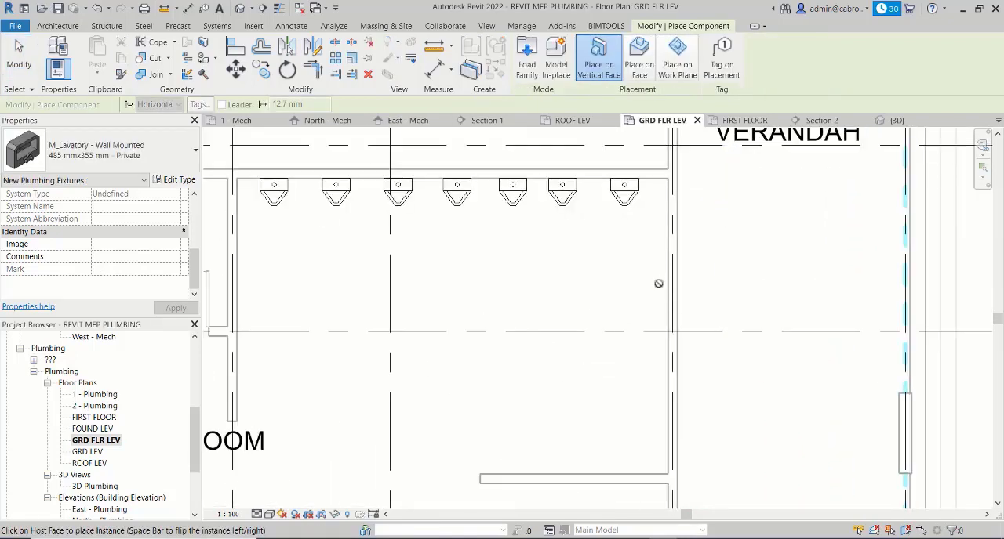
scroll(658, 283, down, 1)
scroll(659, 283, down, 3)
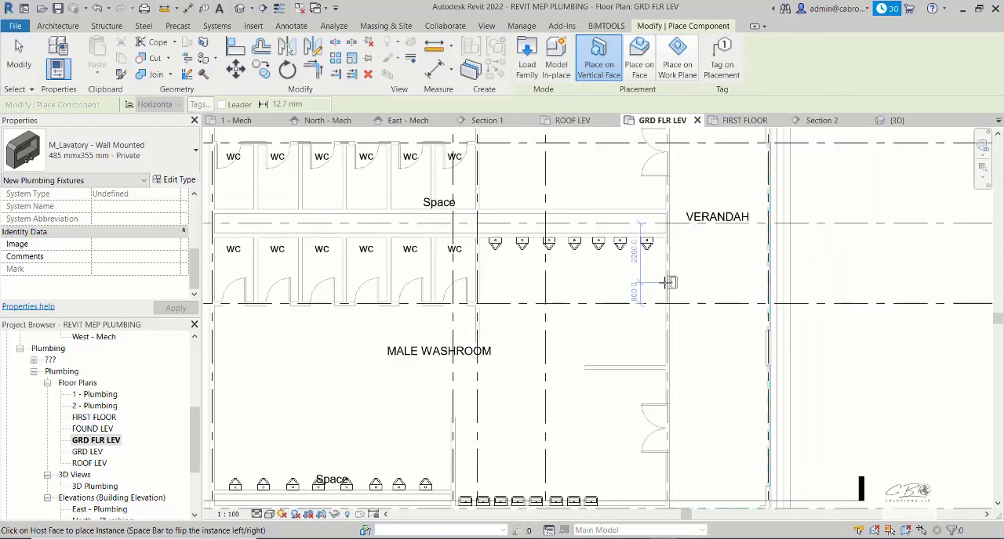
scroll(661, 282, up, 4)
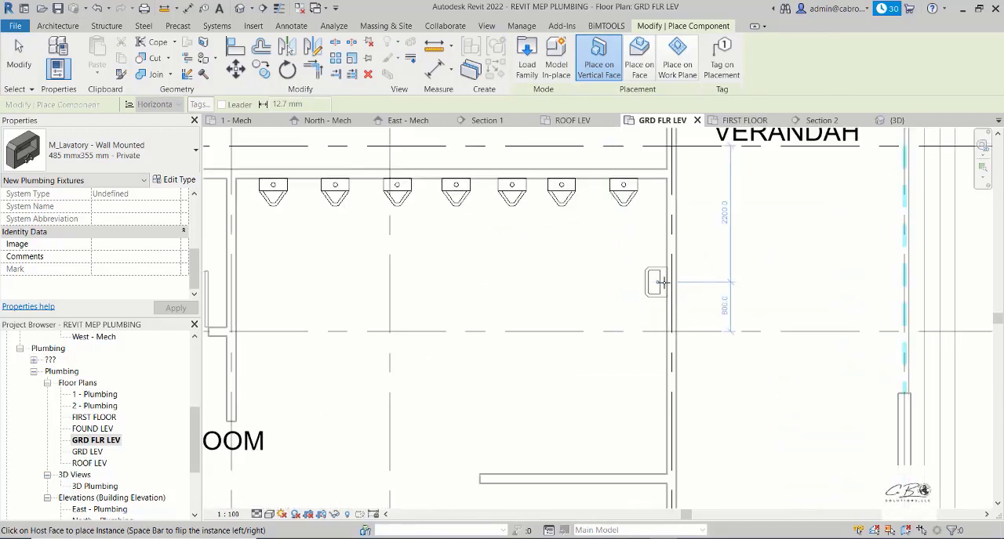
click(664, 343)
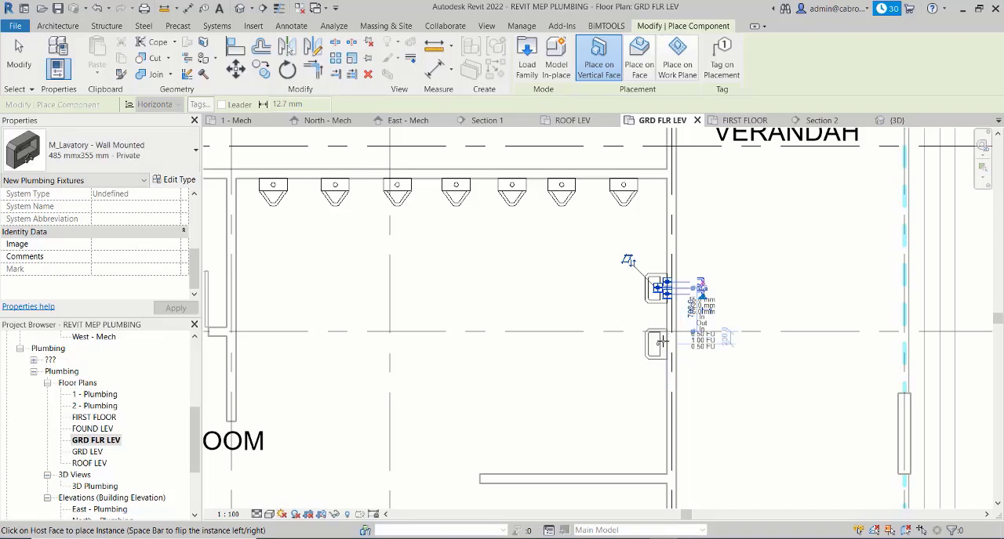
click(661, 342)
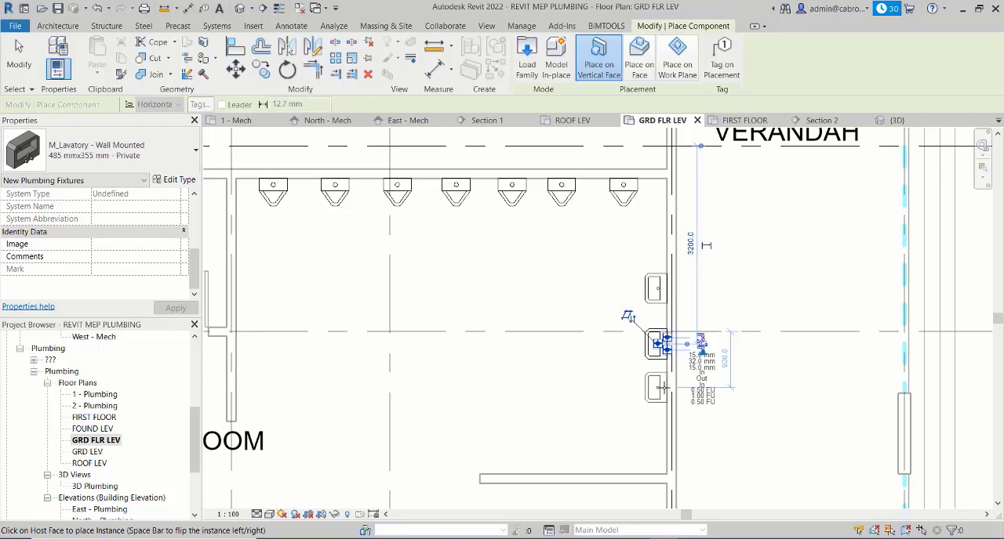
click(662, 405)
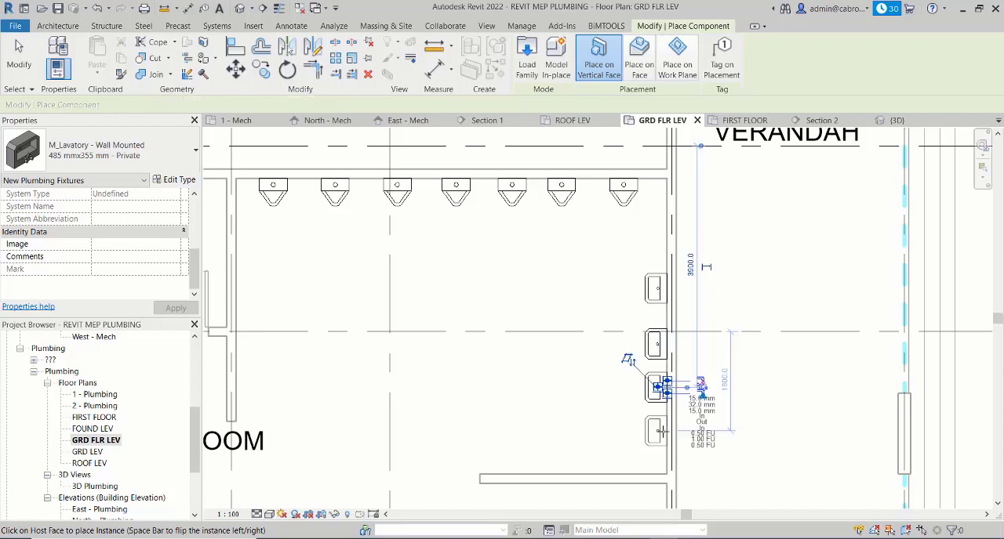
click(661, 431)
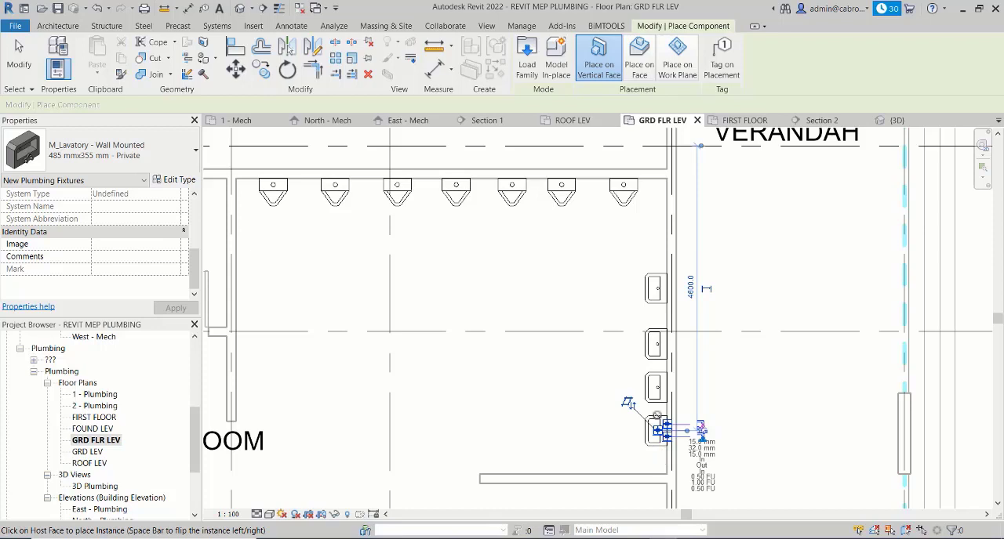
key(Escape)
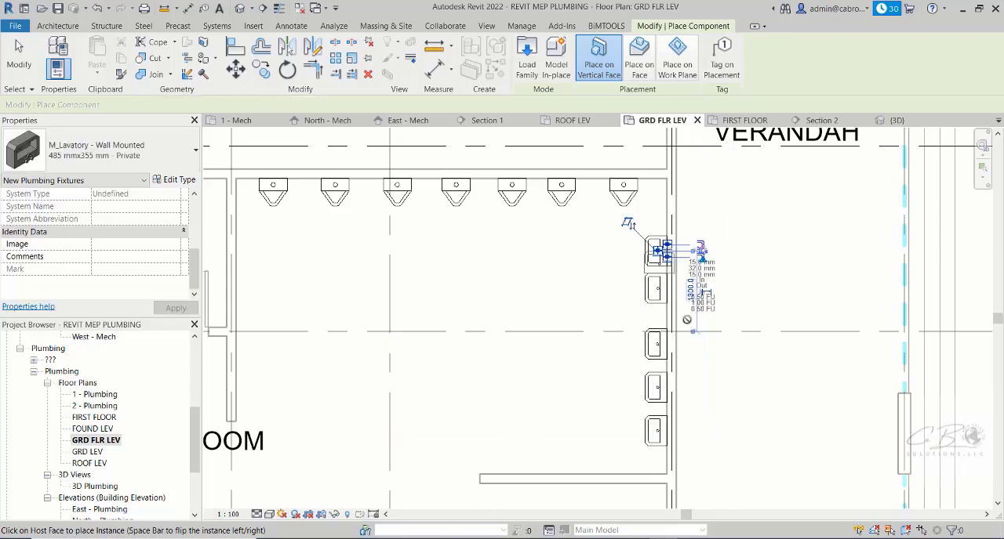
key(Escape)
key(Escape)
- Move the second and third verandah-side lavatories, counted from the short screen wall, toward the one nearest that wall to even the gaps
click(633, 383)
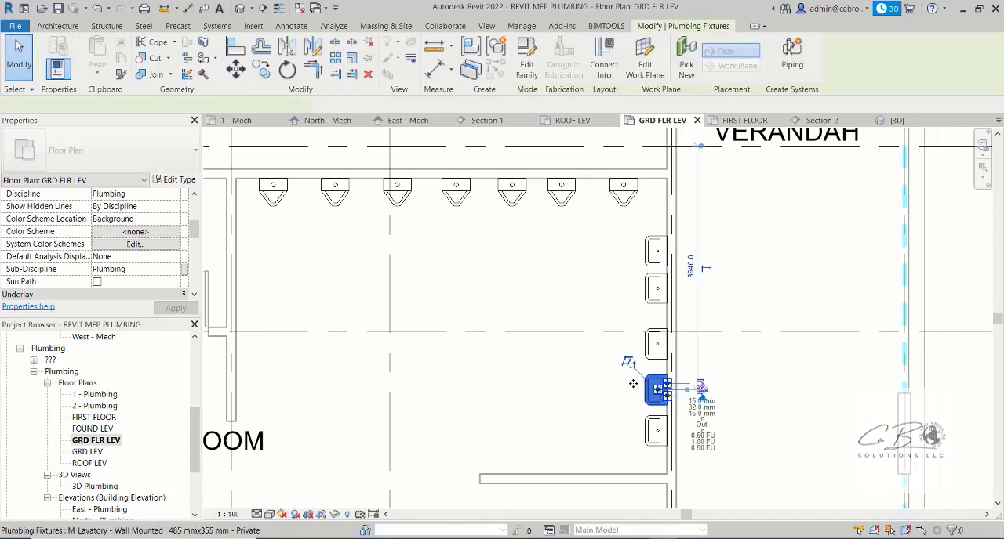
key(Down)
key(Down)
key(Down)
key(Down)
click(651, 351)
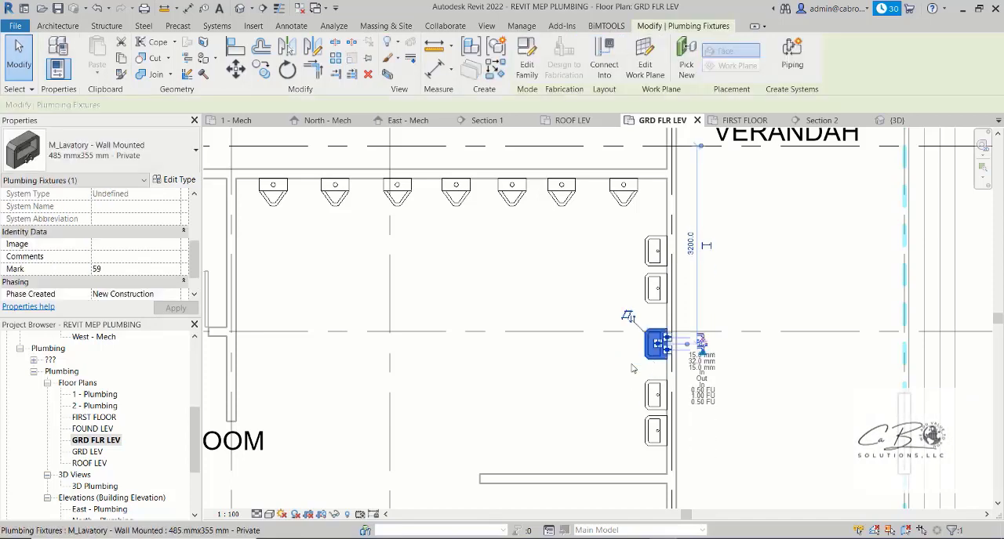
key(Down)
key(Down)
key(Down)
key(Down)
key(Down)
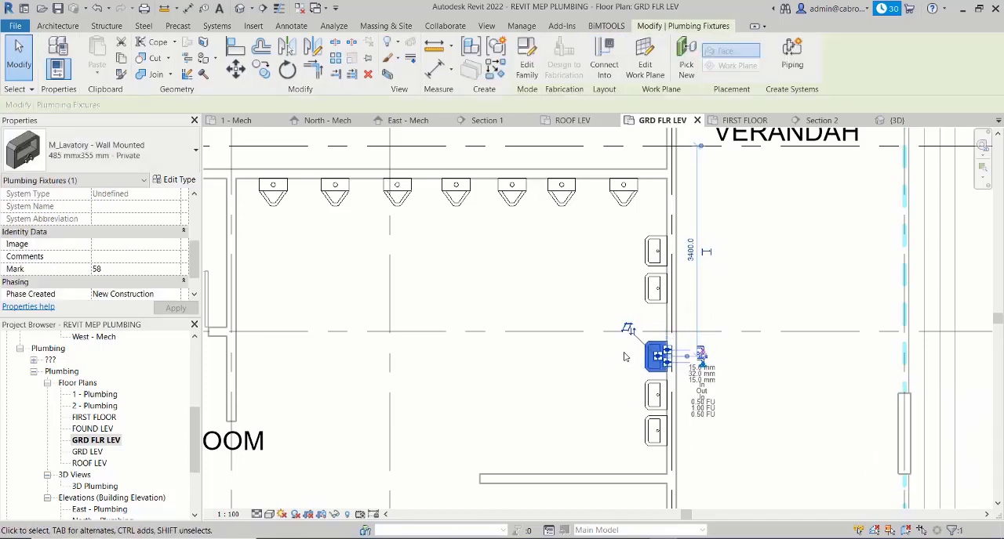
key(Down)
key(Down)
- Move the fourth verandah-side lavatory, counted from the short screen wall, toward the third until only a small gap separates them
click(652, 290)
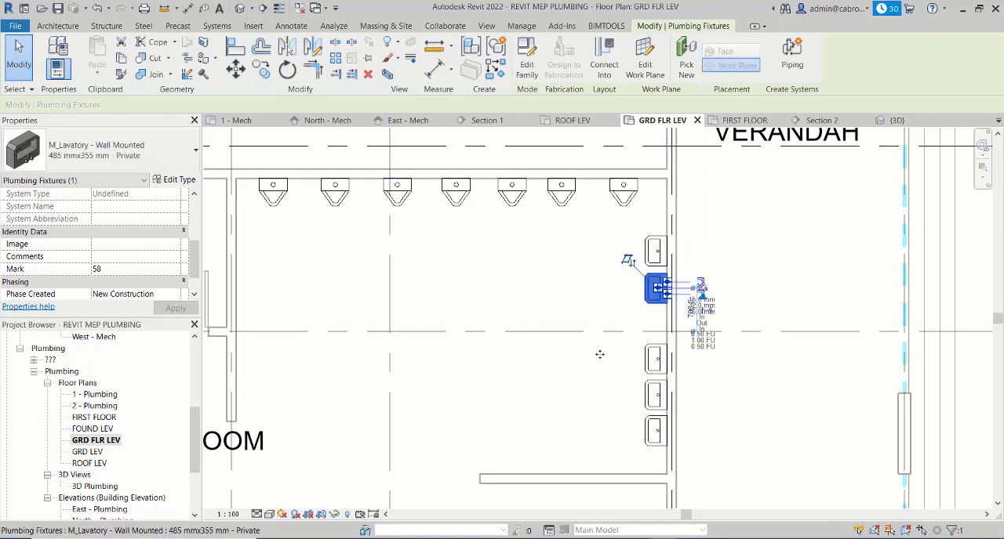
key(Down)
key(Down)
key(Down)
key(Down)
key(Down)
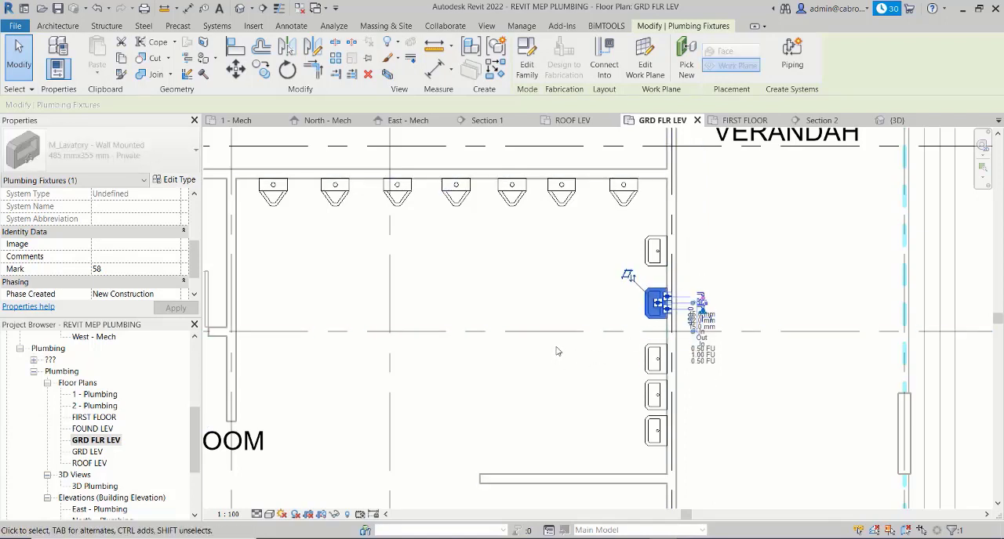
key(Down)
key(Down)
key(Down)
key(Down)
key(Down)
key(Down)
key(Down)
key(Down)
key(Down)
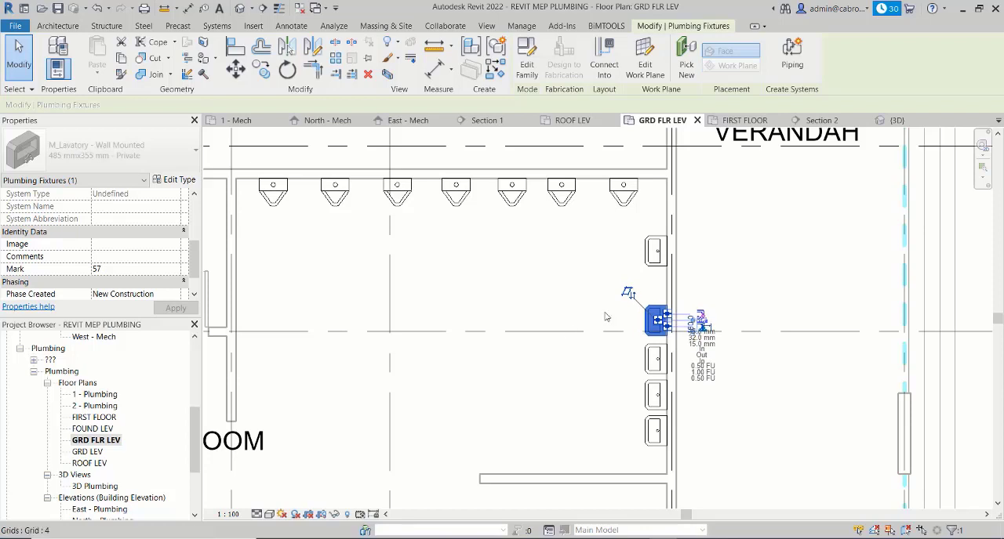
key(Down)
key(Down)
- Move the verandah-side lavatory nearest the urinals toward its neighbour, to about 700 mm from the washroom's middle gridline
click(657, 265)
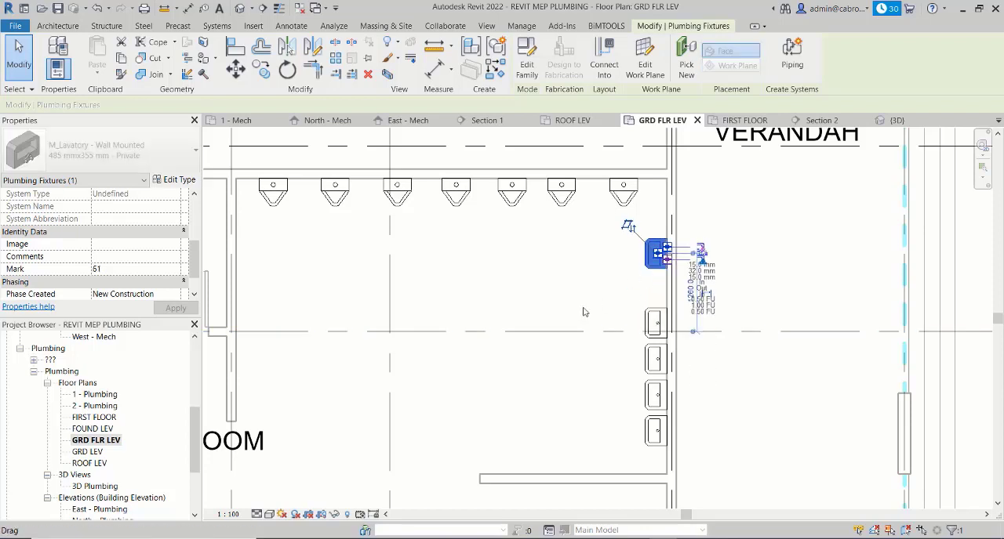
key(Down)
key(Down)
key(Down)
key(Down)
key(Down)
key(Down)
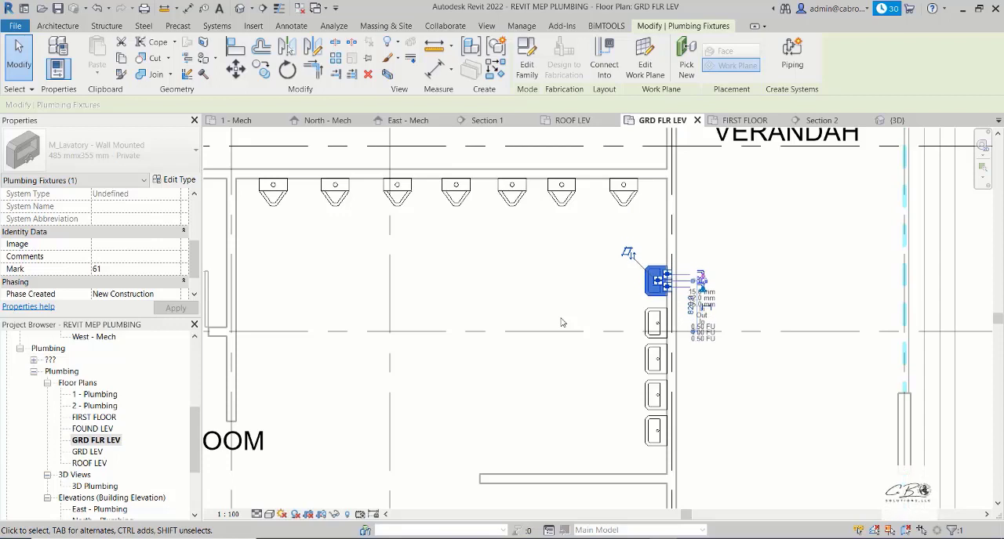
key(Down)
key(Down)
key(Down)
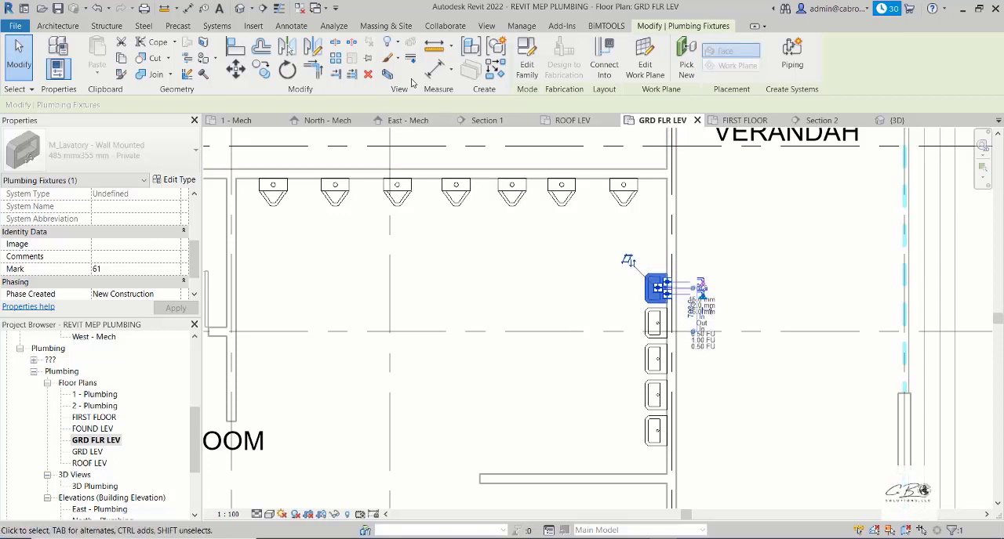
- Place another wall-mounted lavatory on the male washroom's verandah-side wall, between the row and the urinals, 1300 mm from the middle gridline
key(c)
key(s)
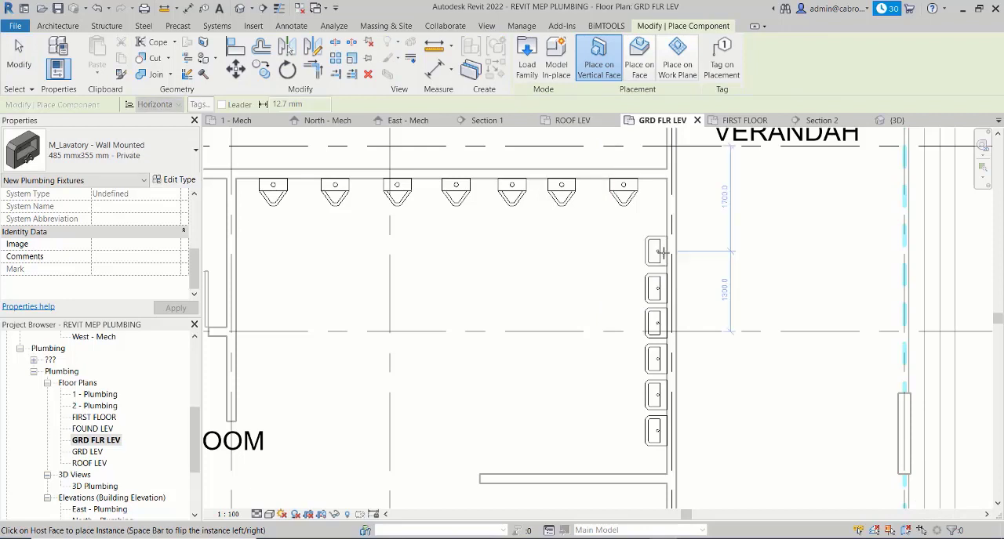
click(662, 252)
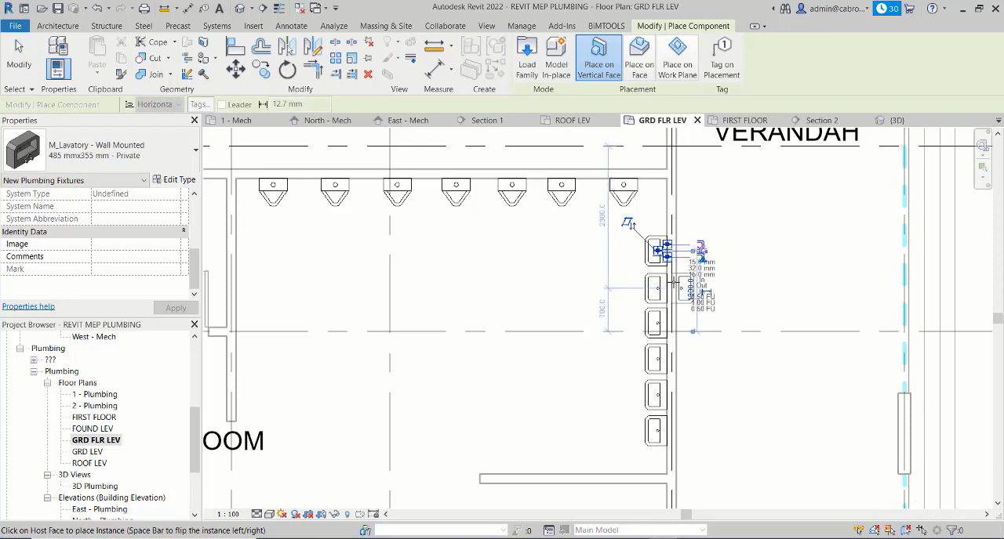
key(Escape)
key(Escape)
scroll(707, 297, down, 2)
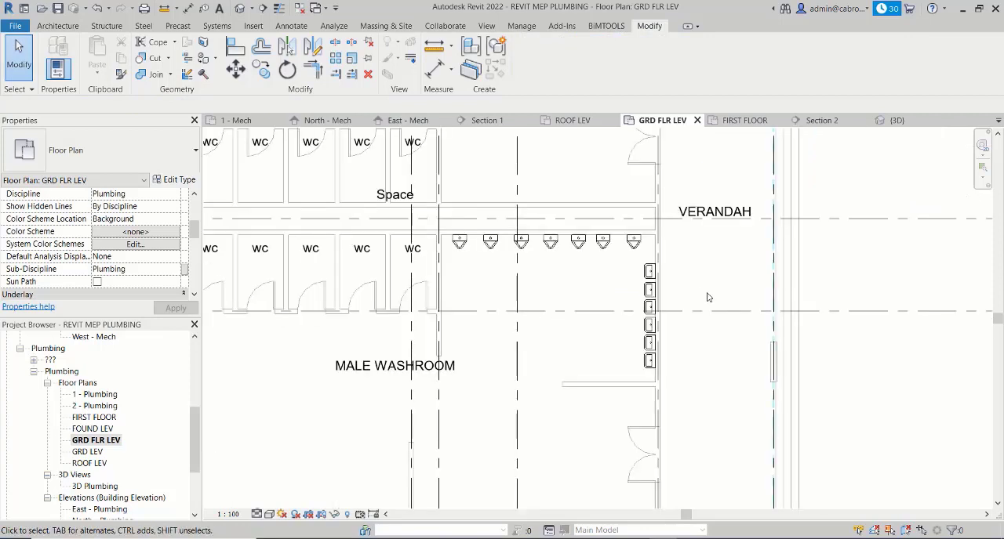
- Examine the schedule level, elevation and identity properties of the verandah-side lavatory nearest the urinals
middle_drag(707, 297, 690, 287)
click(639, 263)
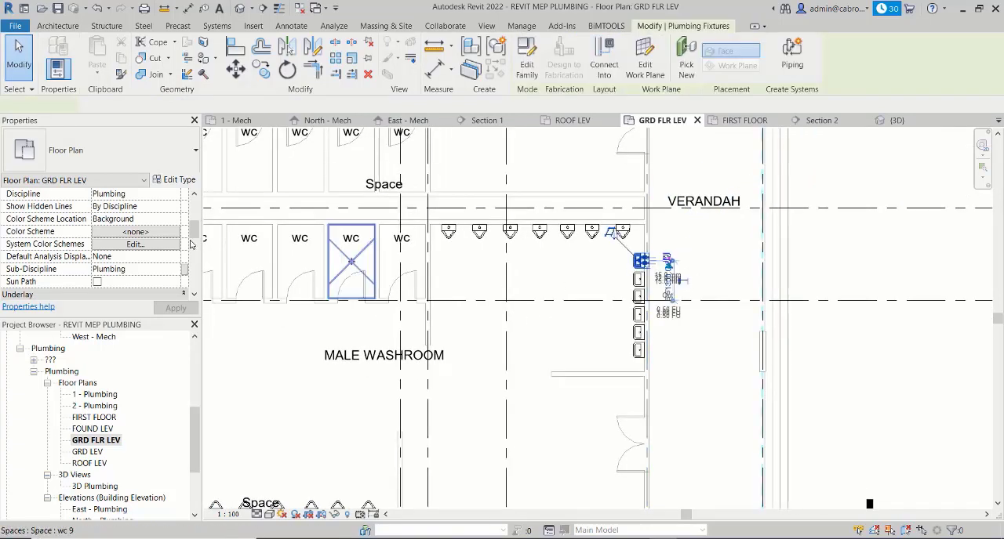
scroll(171, 239, down, 1)
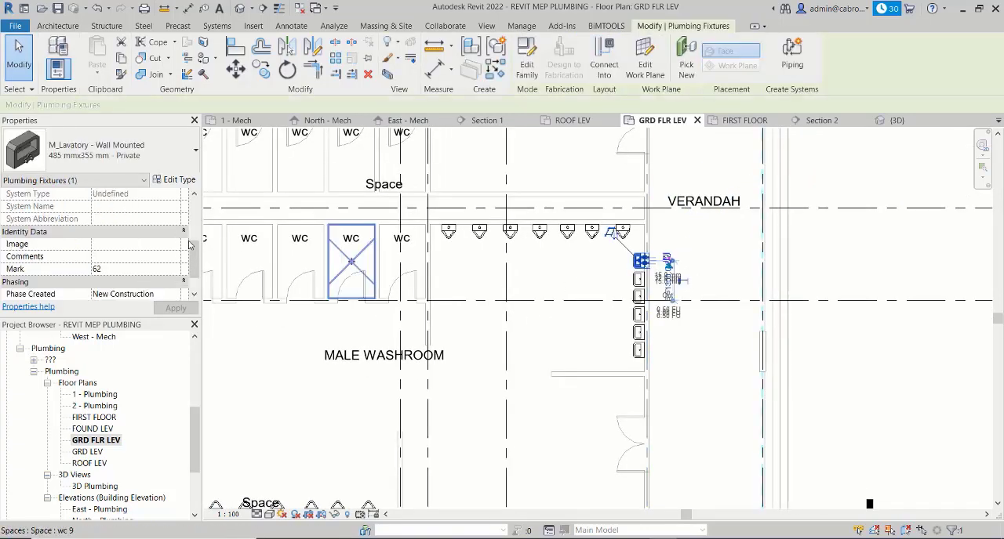
scroll(69, 229, up, 2)
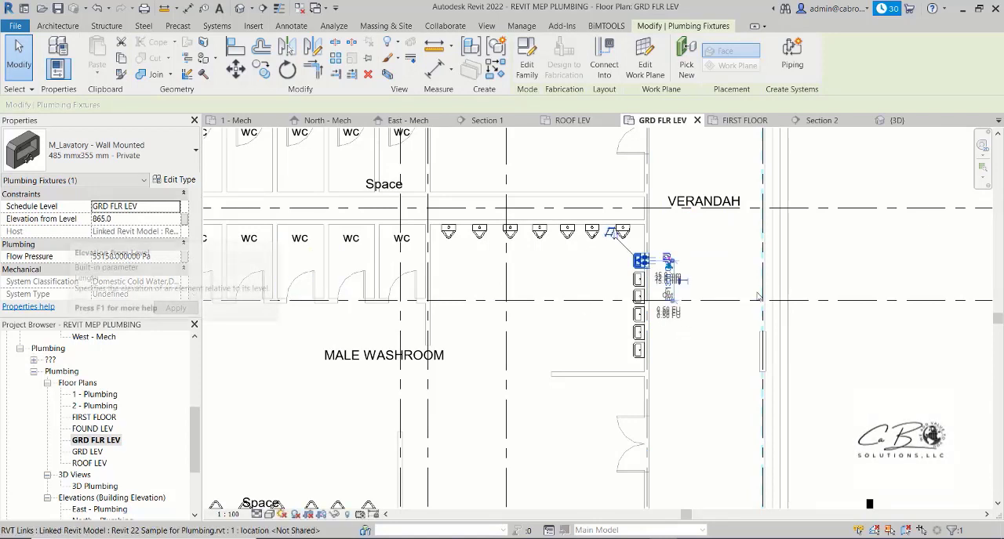
click(784, 282)
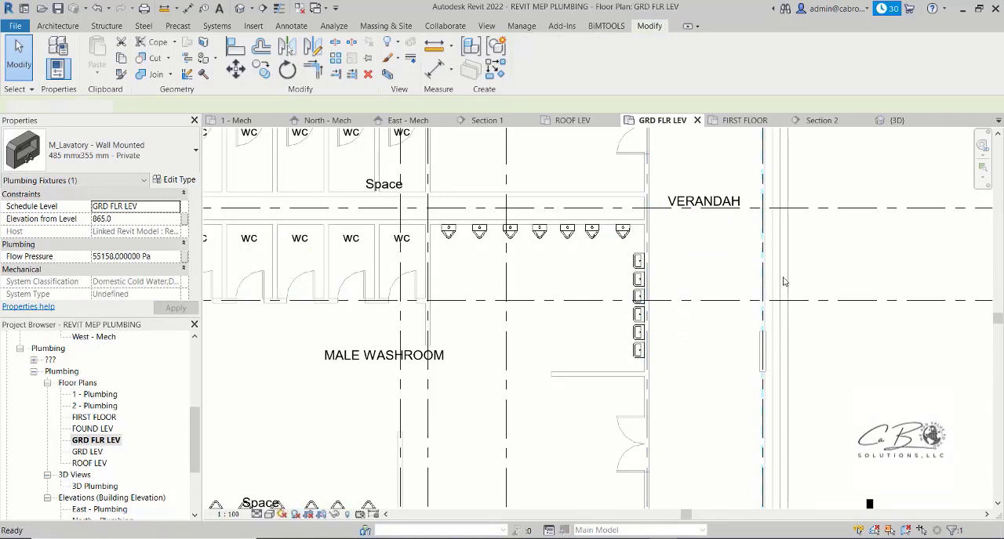
- Delete the verandah-side lavatory nearest the urinals
scroll(639, 263, up, 2)
click(639, 263)
click(662, 272)
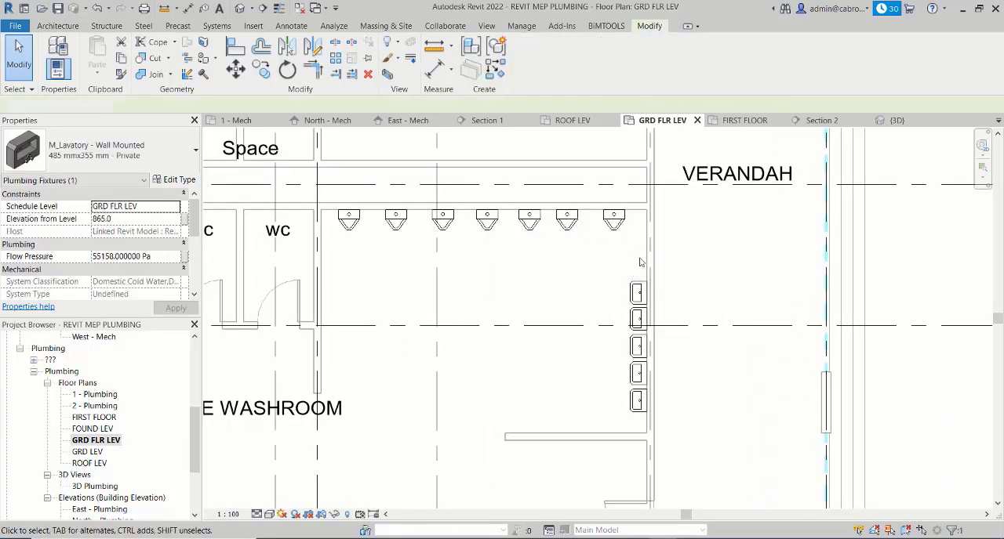
- Review the fixture layout across the male washroom, from the lavatory and urinal rows to the WC cubicles
scroll(740, 272, down, 2)
middle_drag(839, 303, 820, 265)
scroll(696, 265, down, 3)
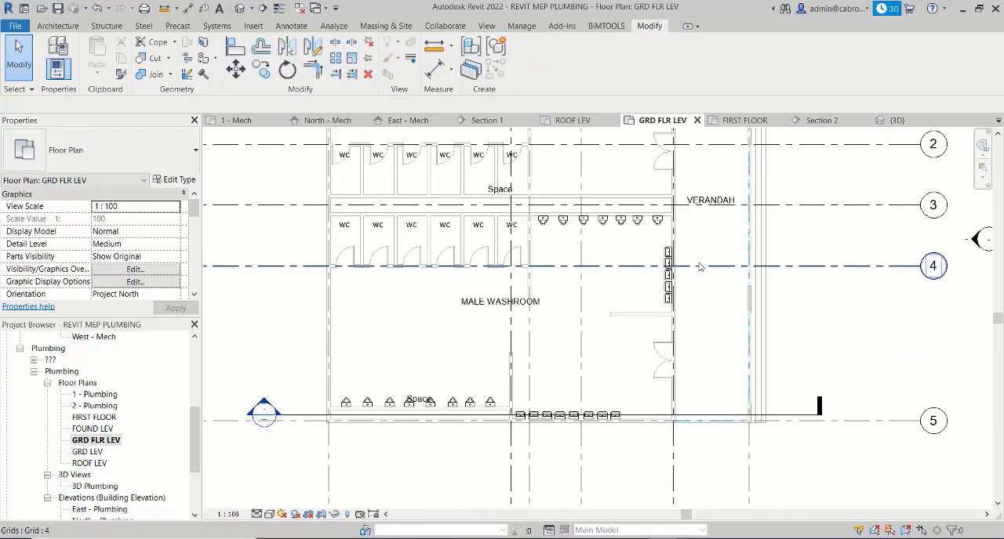
middle_drag(709, 247, 734, 291)
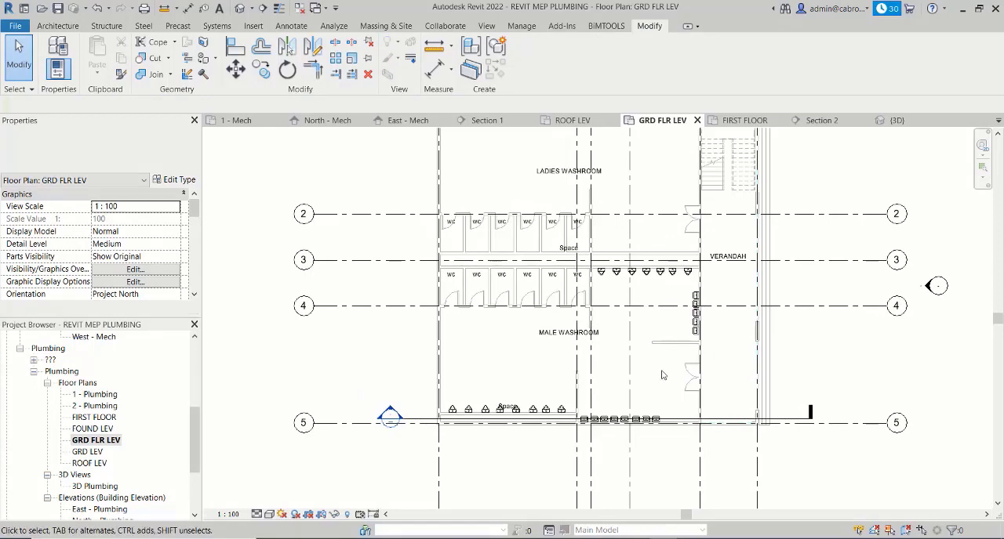
scroll(619, 337, up, 2)
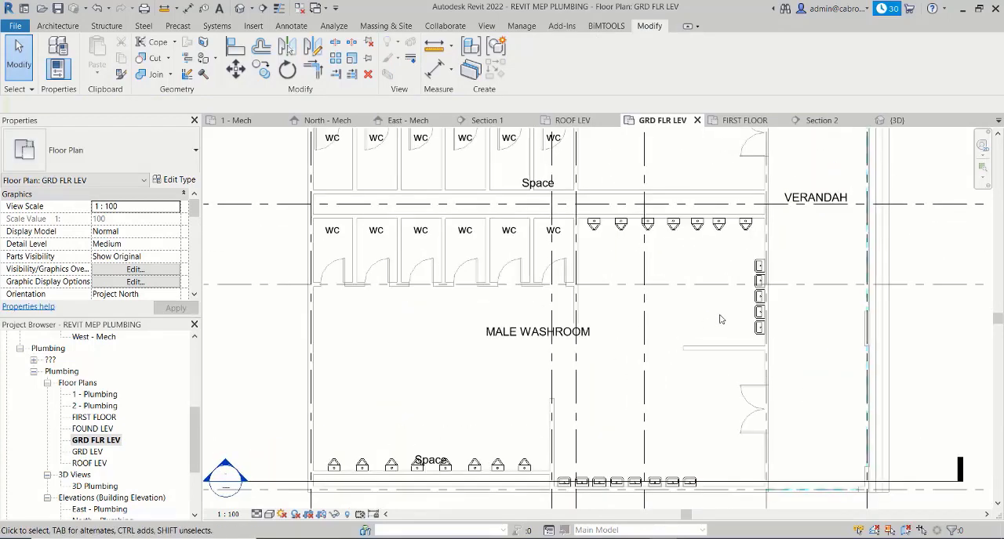
scroll(719, 319, down, 1)
middle_drag(618, 299, 650, 302)
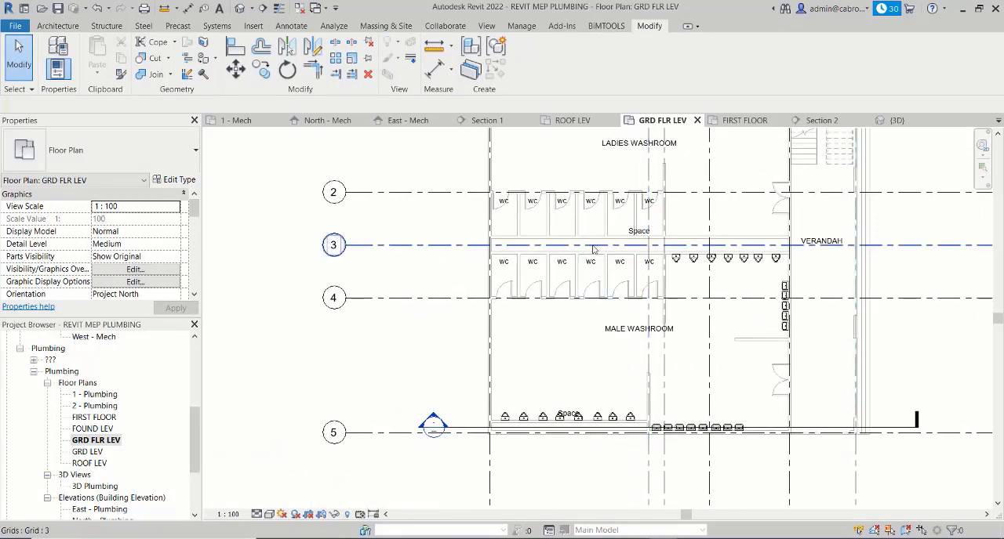
scroll(594, 247, up, 2)
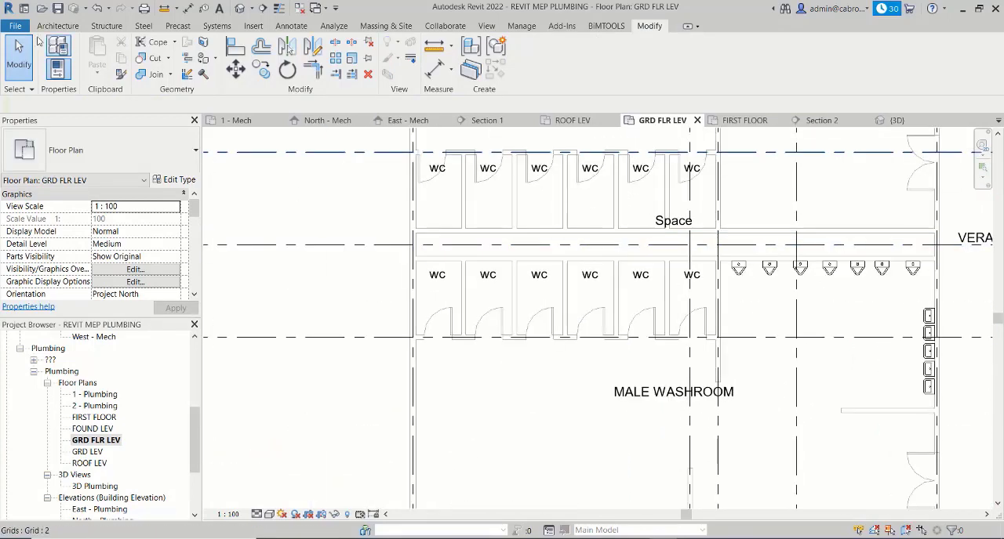
- Start placing a plumbing fixture and browse for a family to load in the US Metric library's Plumbing folder
click(216, 26)
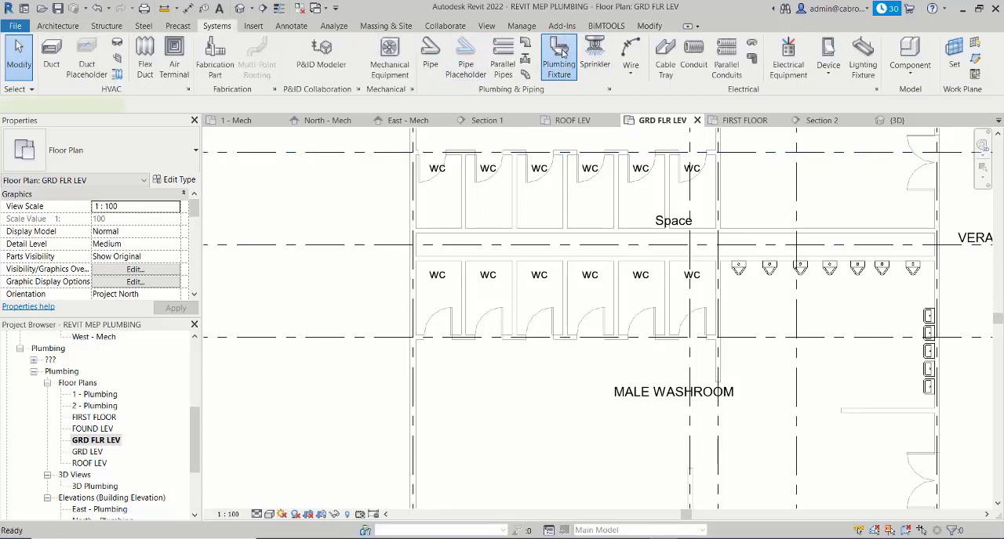
click(562, 51)
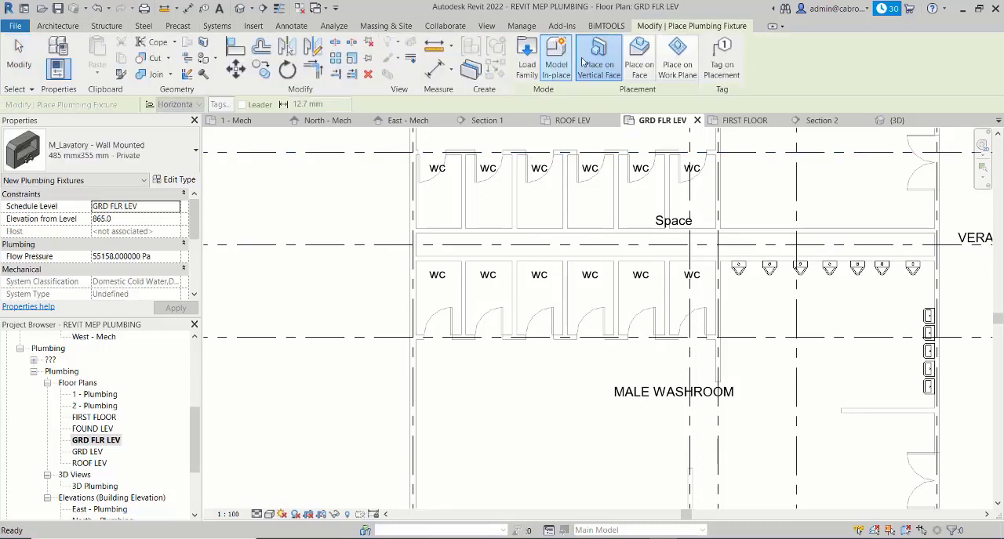
click(528, 56)
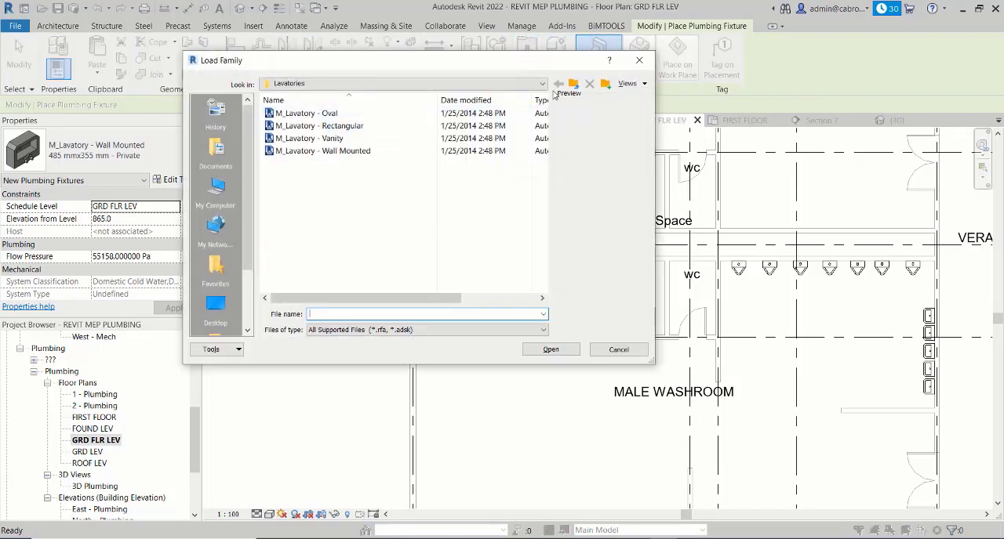
click(575, 84)
click(574, 85)
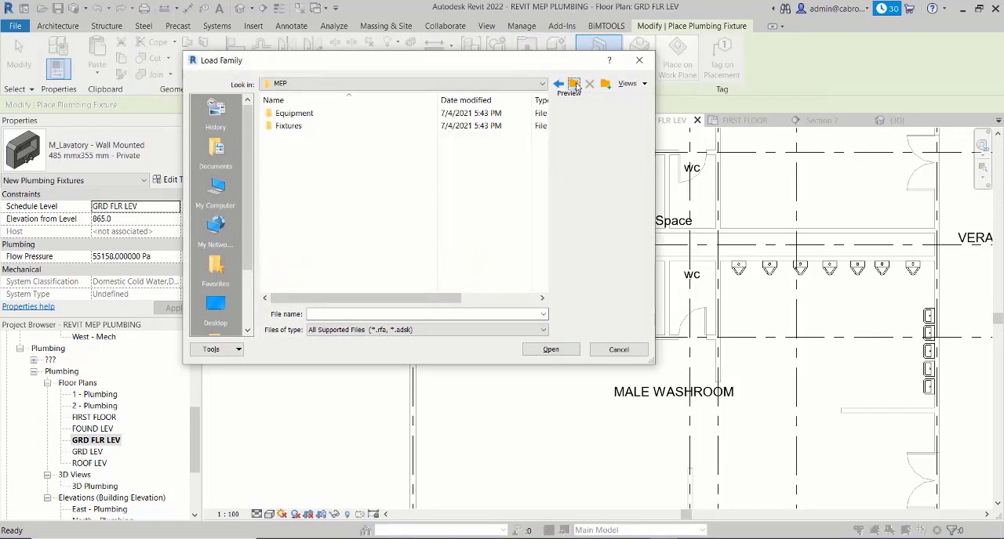
click(575, 84)
click(574, 85)
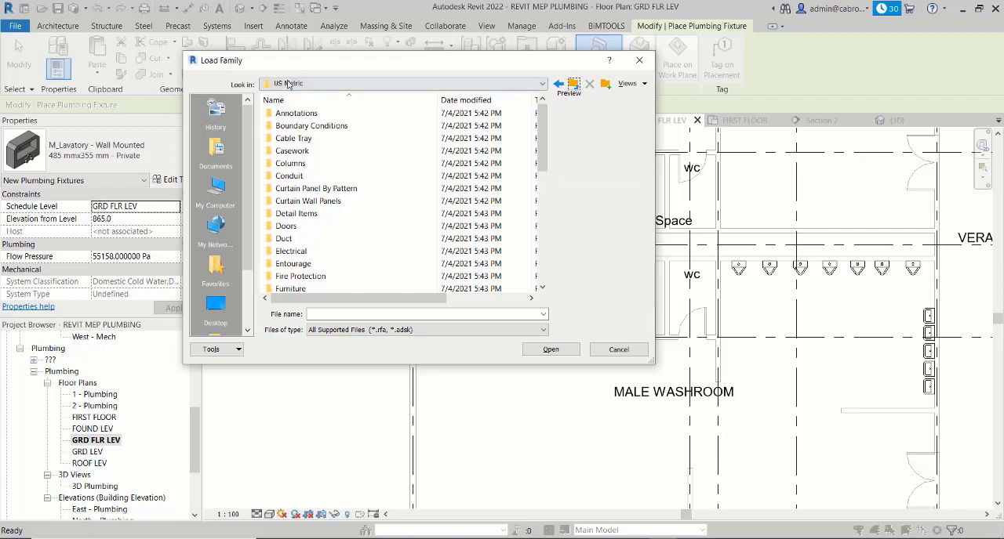
drag(543, 121, 542, 177)
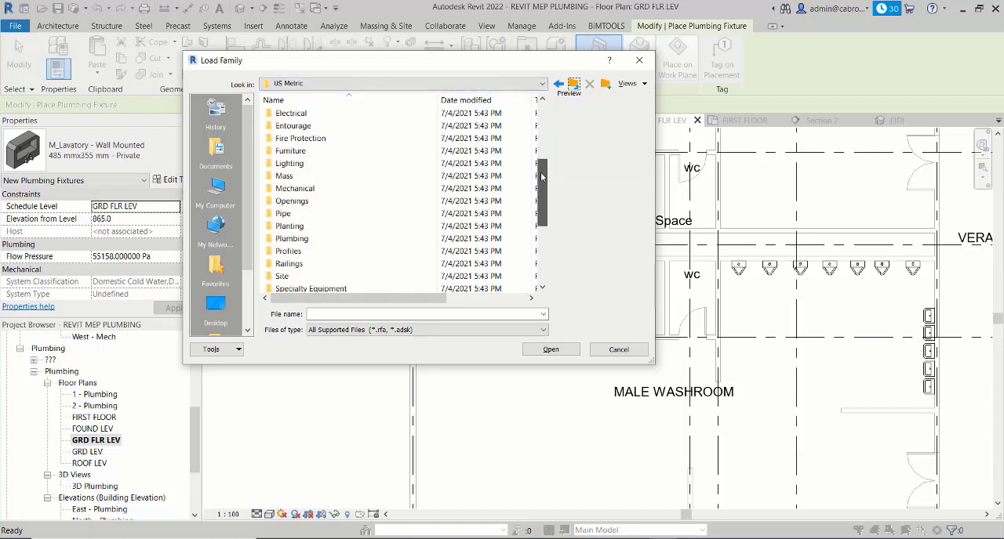
double_click(317, 239)
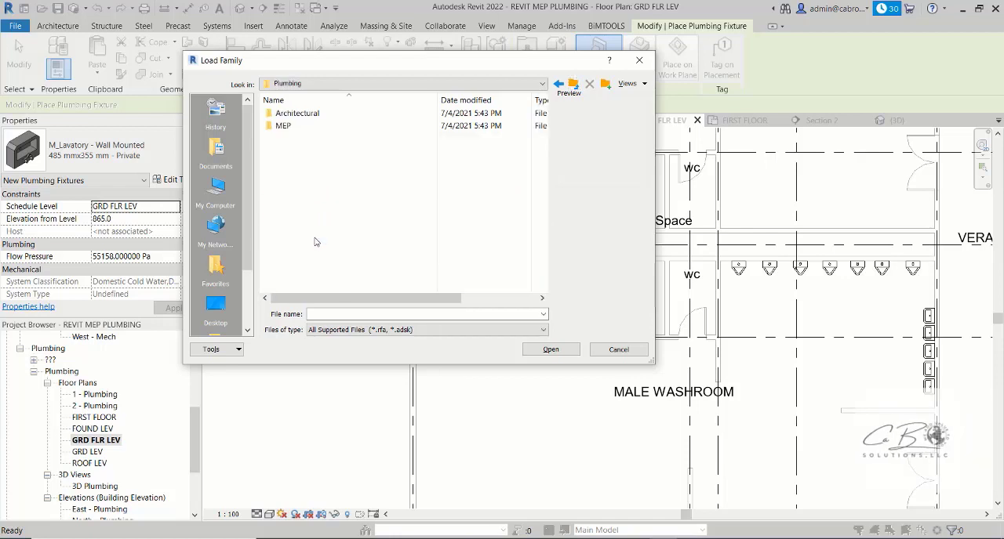
- Go to the MEP Fixtures library's Water Closets folder for the family to load
click(299, 130)
double_click(299, 127)
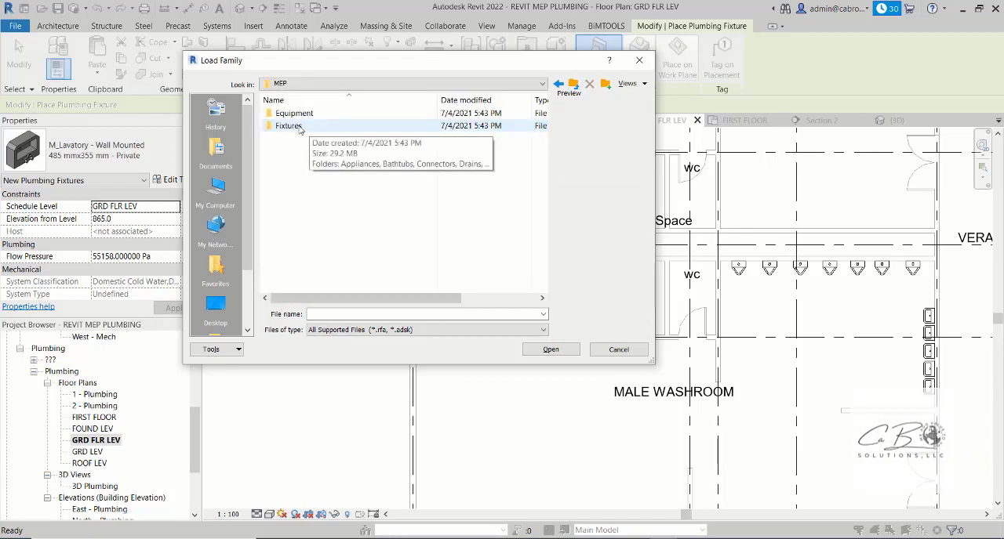
click(310, 114)
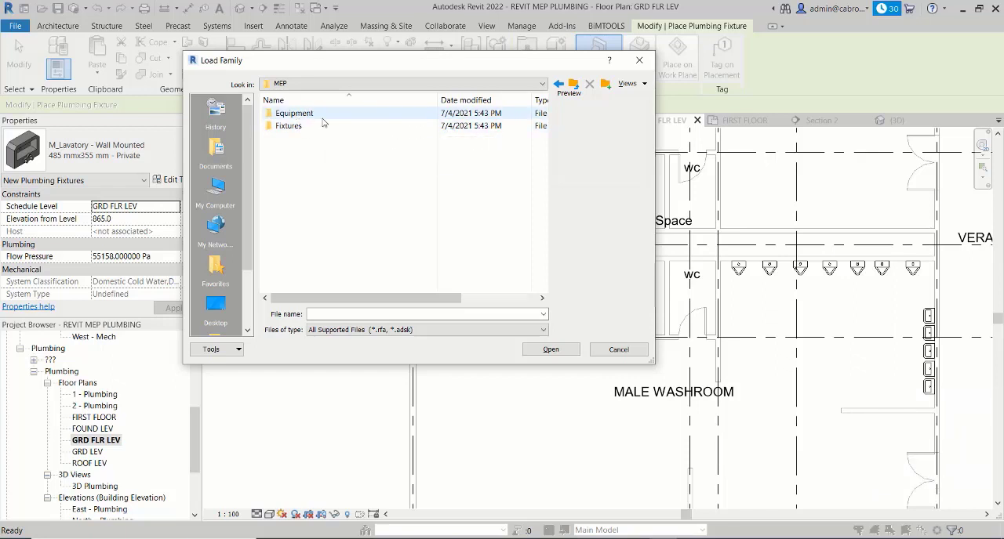
click(319, 126)
double_click(314, 129)
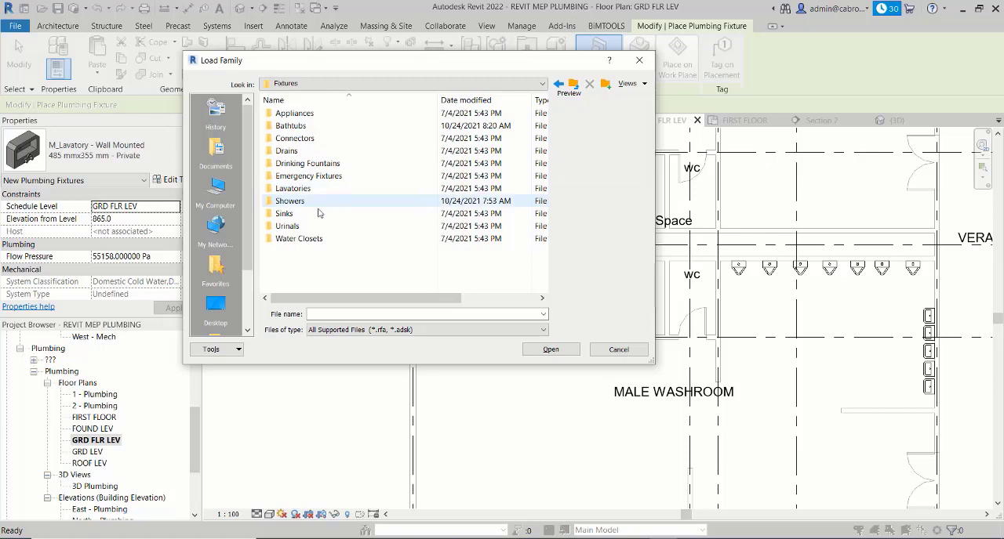
double_click(305, 239)
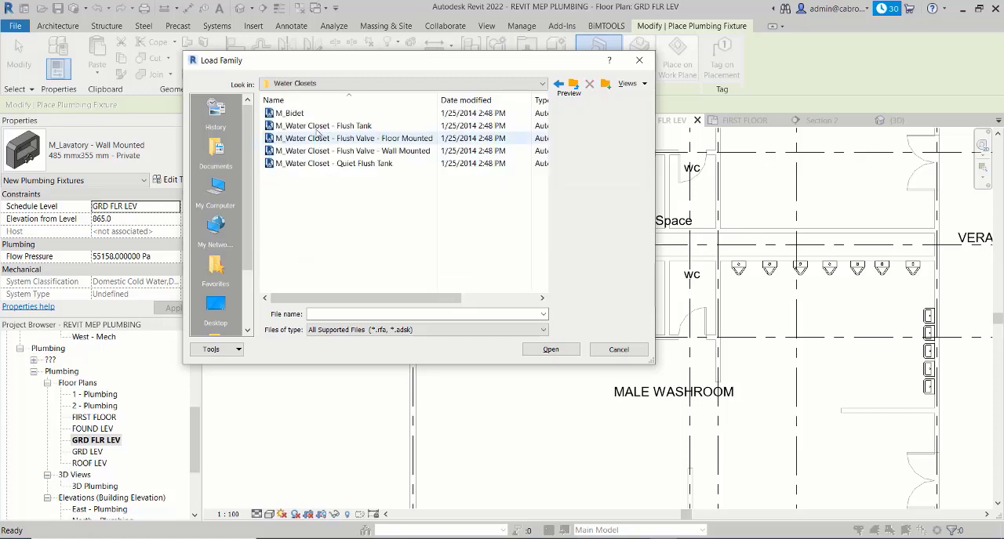
- Preview the water closet families and load both M_Water Closet - Flush Tank and M_Water Closet - Quiet Flush Tank
click(370, 152)
click(368, 138)
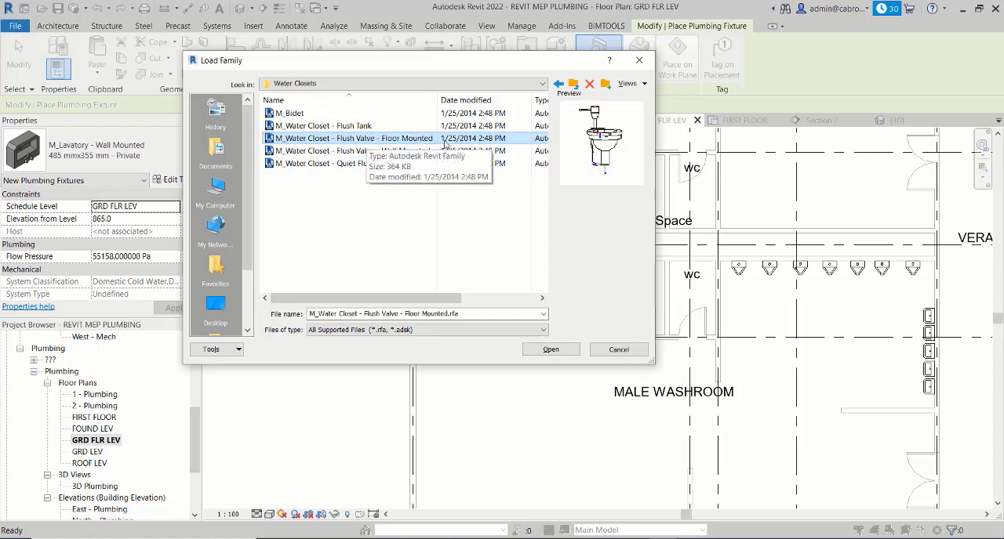
click(356, 126)
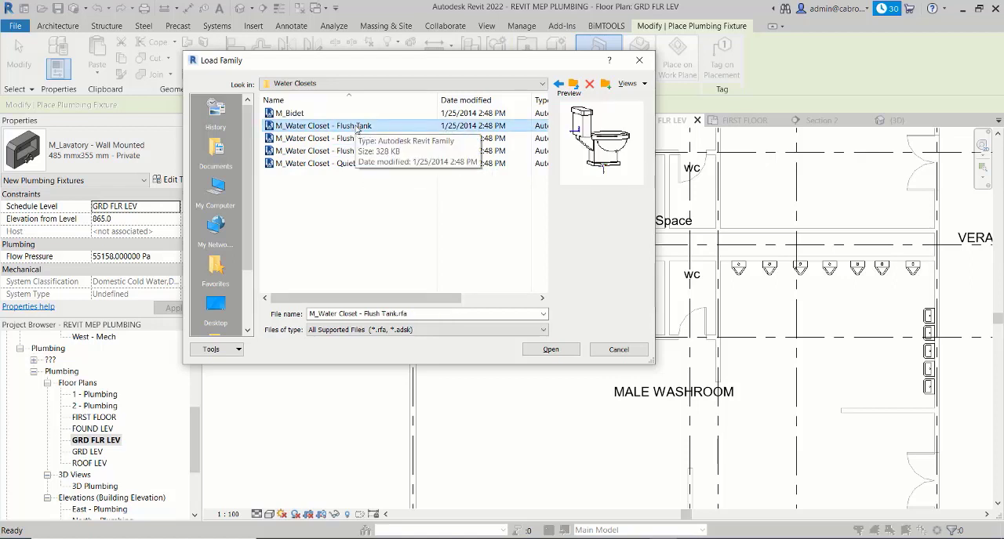
click(358, 164)
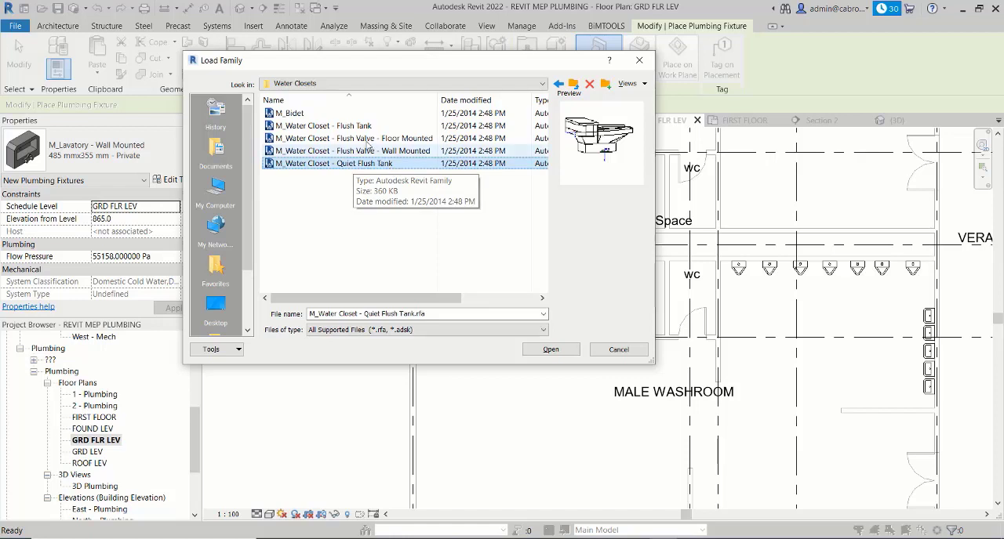
ctrl+click(363, 127)
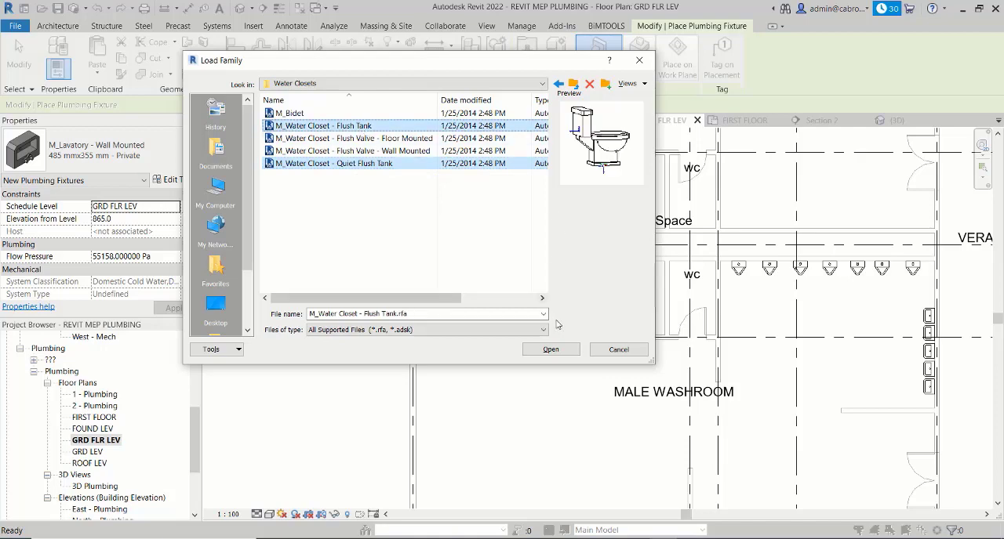
click(552, 350)
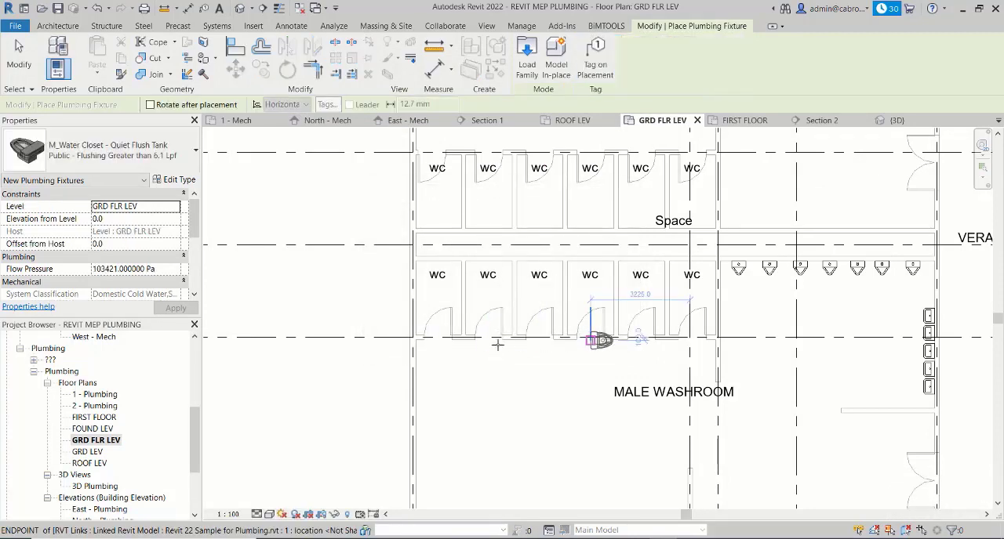
- Load the M_Pipe Connector - Domestic Cold Water - Plumbing Fixtures family from the MEP Fixtures library's Connectors folder
middle_drag(534, 400, 520, 382)
scroll(520, 382, down, 5)
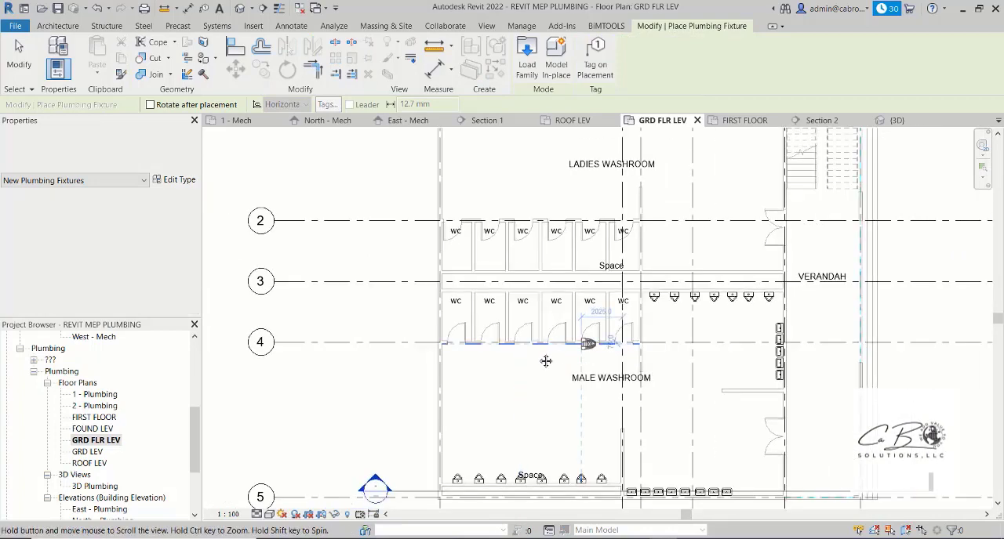
click(536, 63)
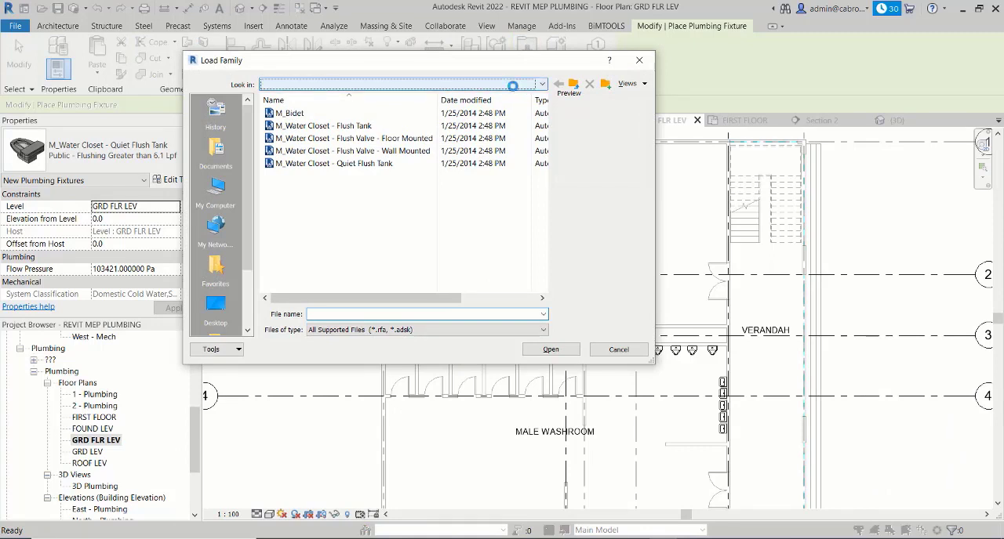
click(512, 85)
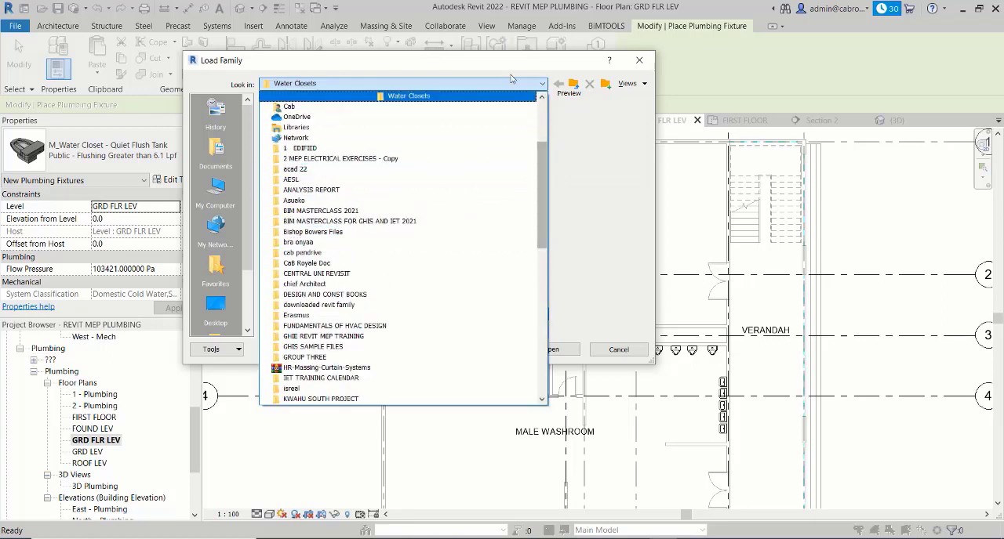
click(533, 85)
click(575, 86)
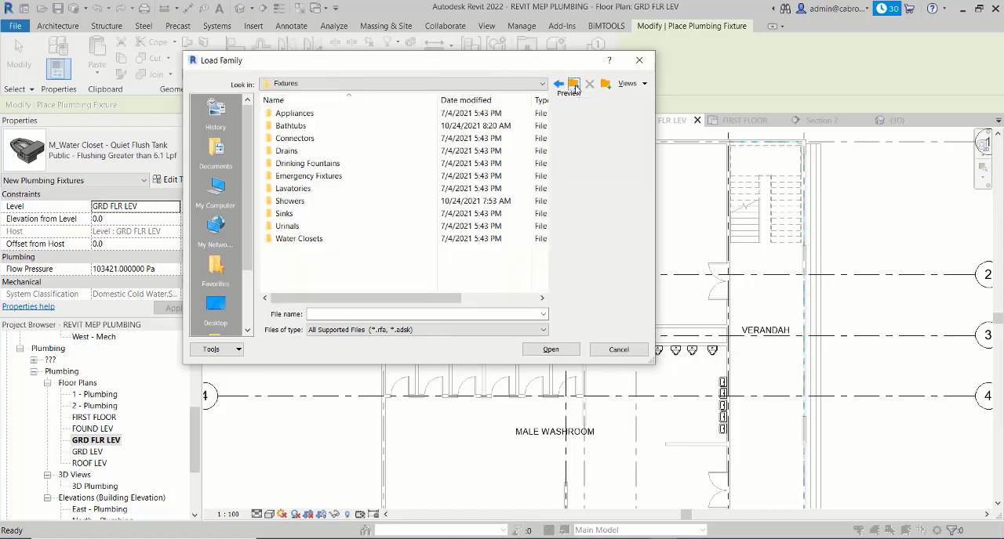
double_click(322, 140)
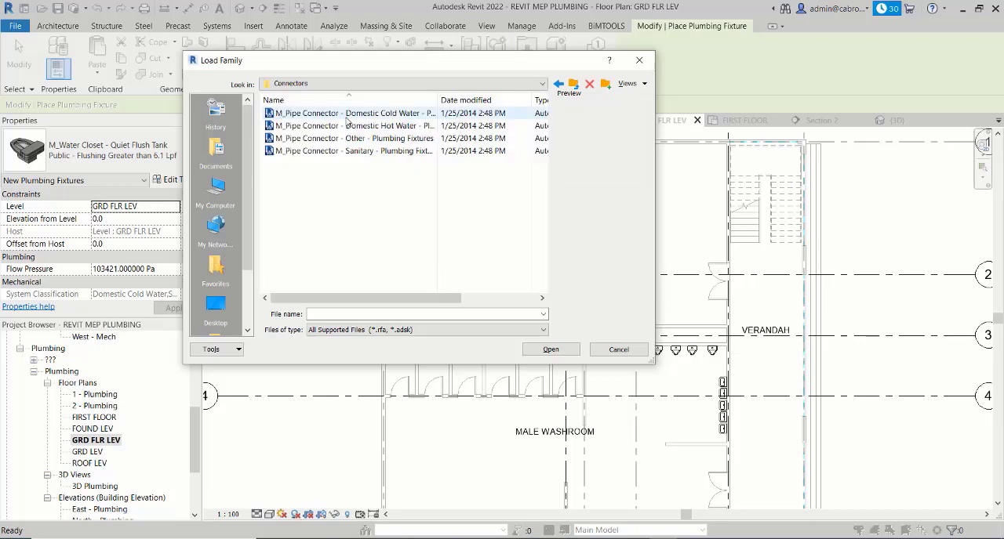
click(346, 114)
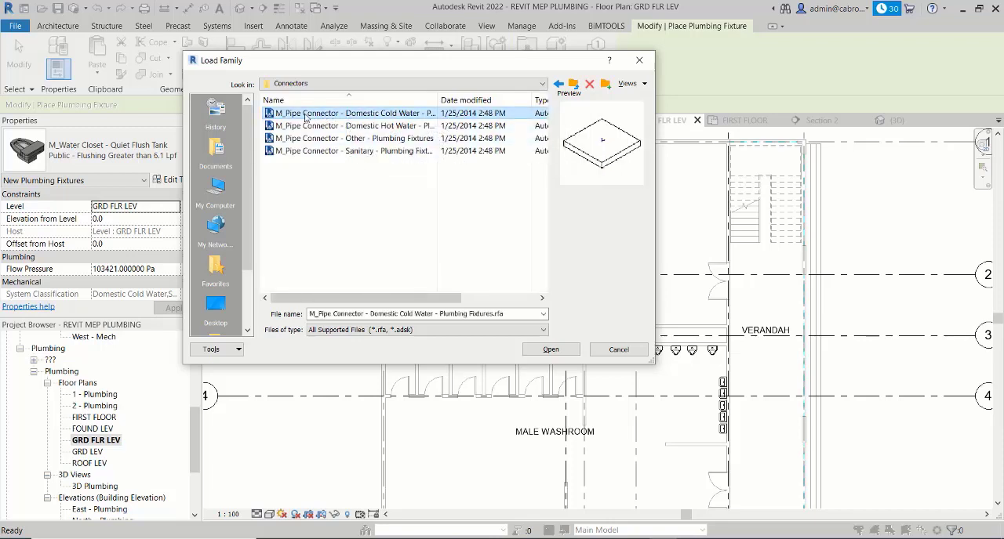
click(551, 349)
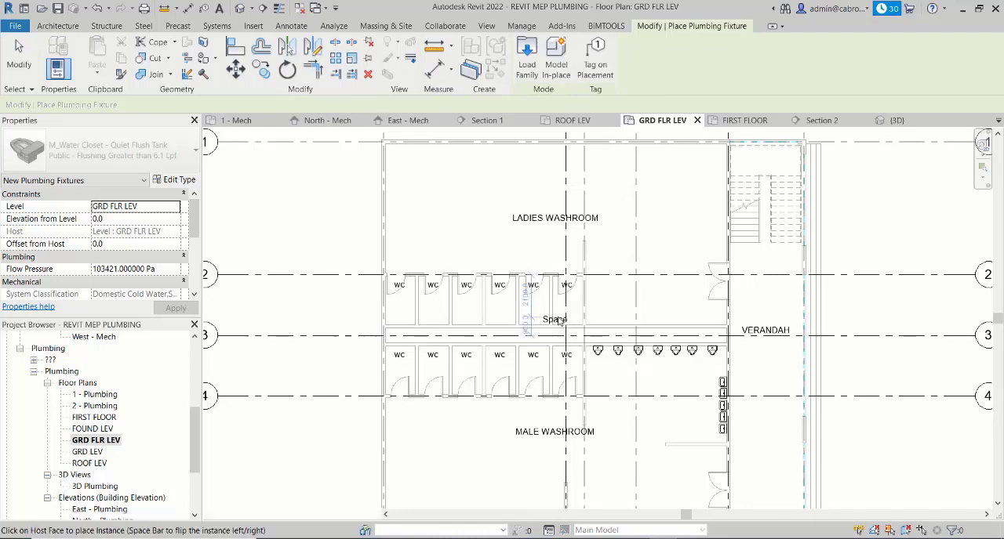
- Start loading another plumbing fixture family and go to the Fixtures library's Showers folder
middle_drag(604, 241, 495, 341)
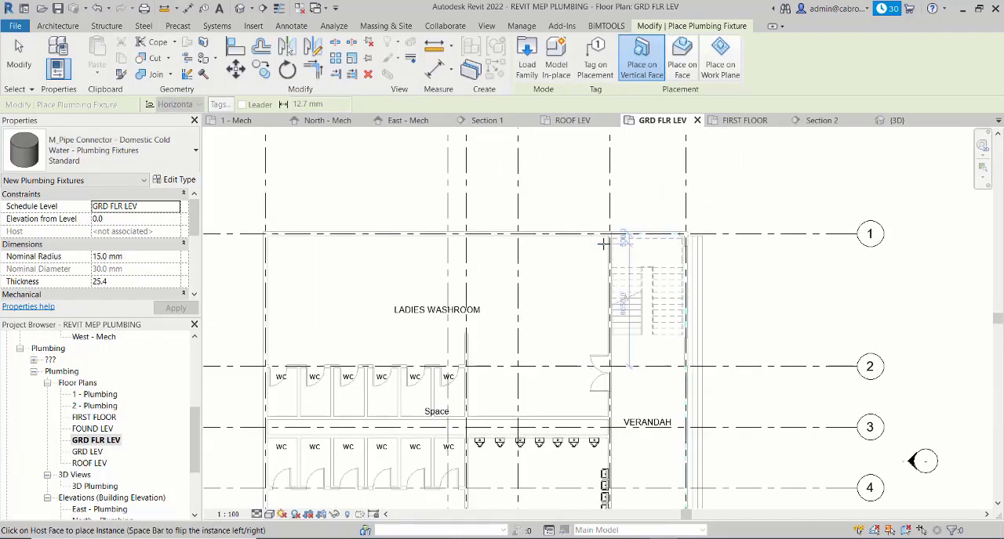
middle_drag(434, 288, 437, 282)
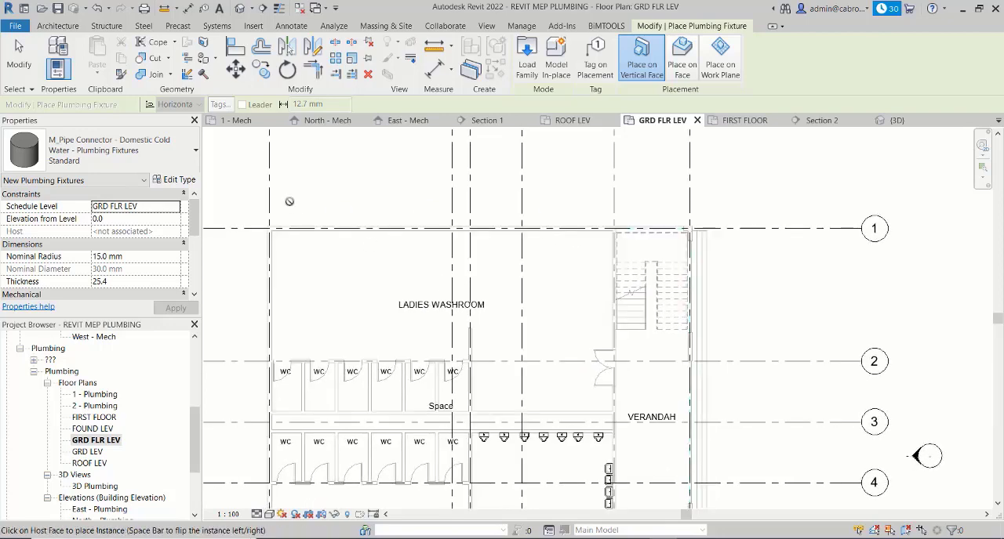
click(527, 55)
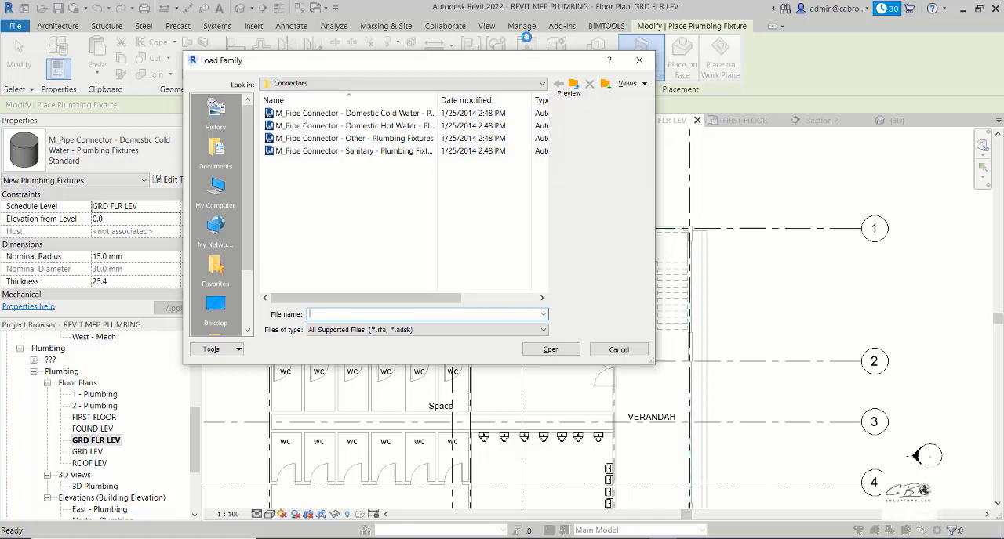
click(573, 83)
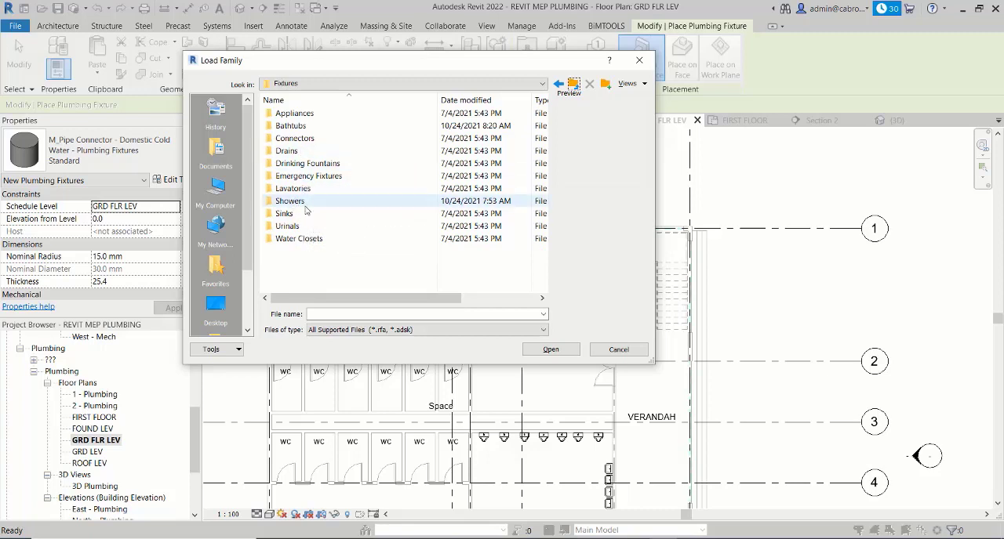
click(318, 201)
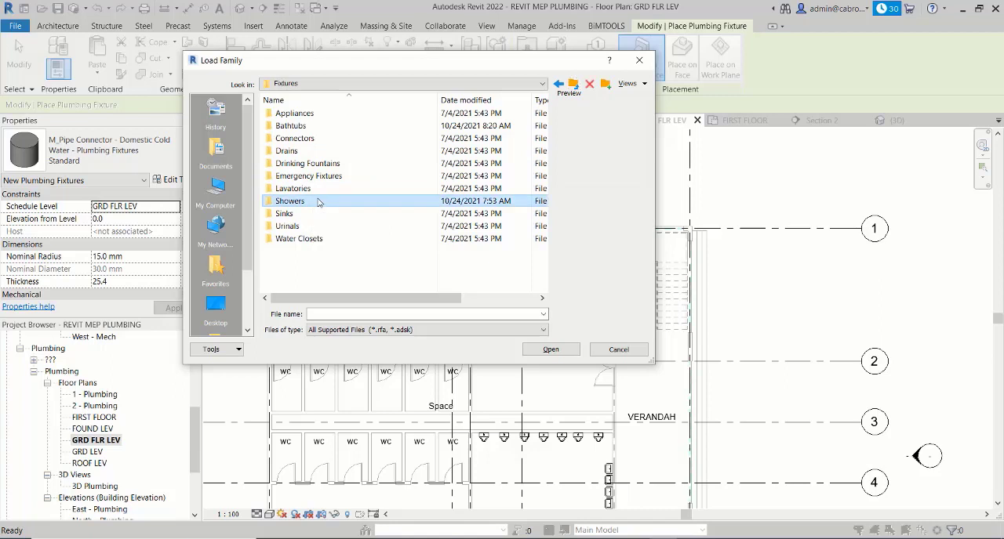
double_click(337, 203)
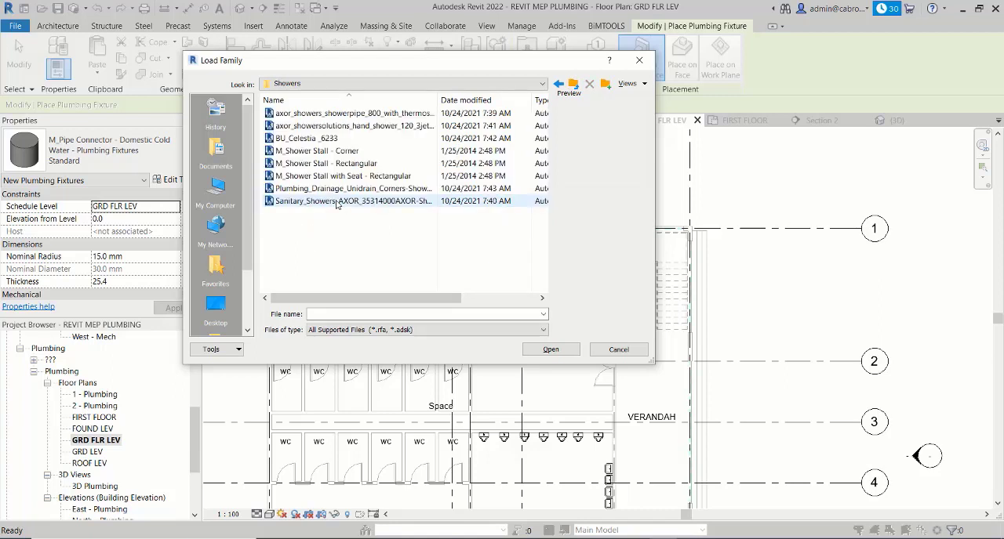
- Preview the shower stall families and load Plumbing_Drainage_Unidrain_Corners-Shower-Drain-Classic-Line
click(345, 153)
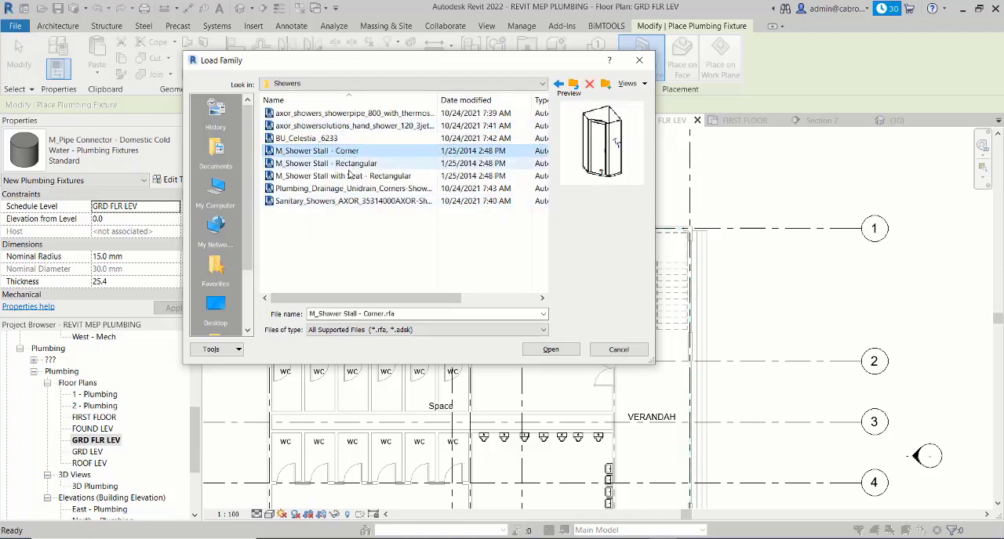
click(333, 163)
click(334, 175)
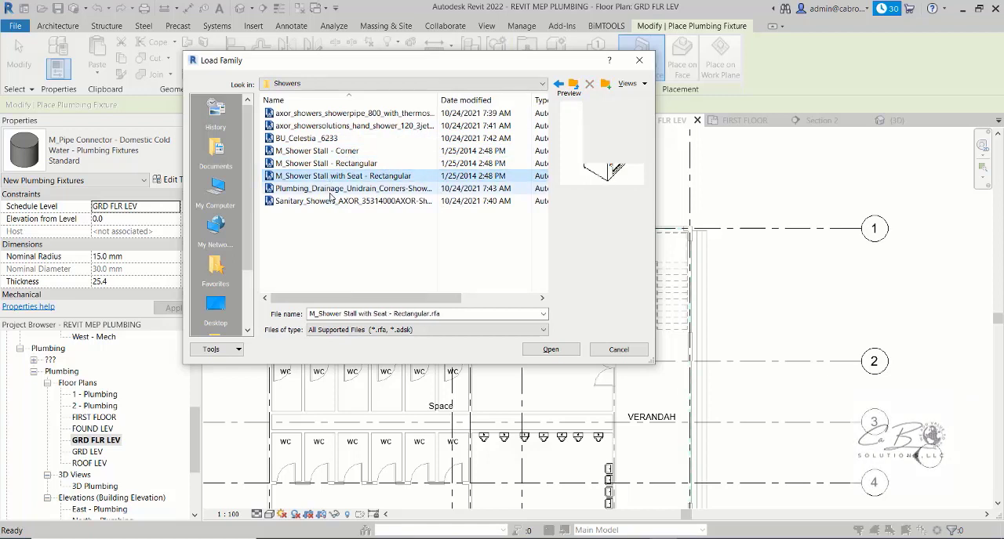
click(333, 189)
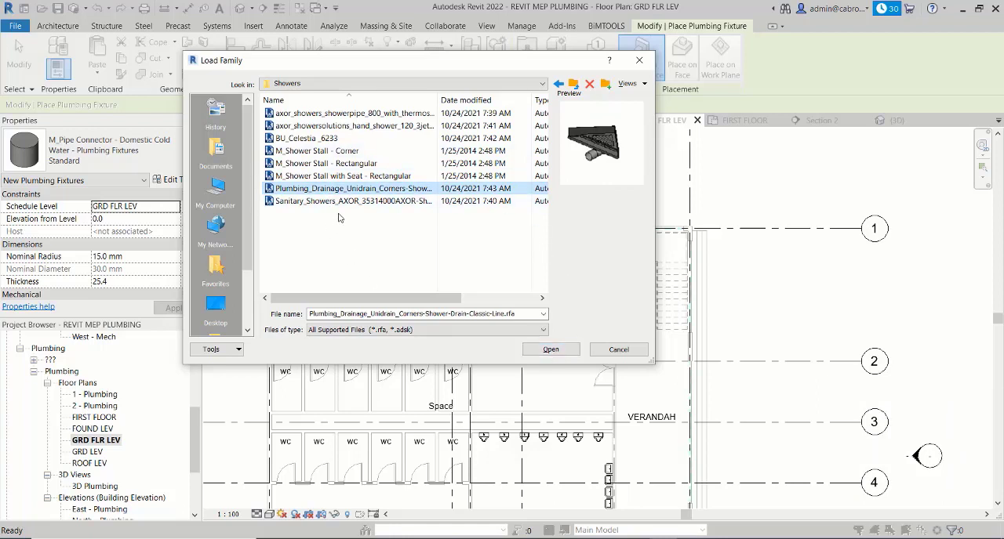
click(555, 351)
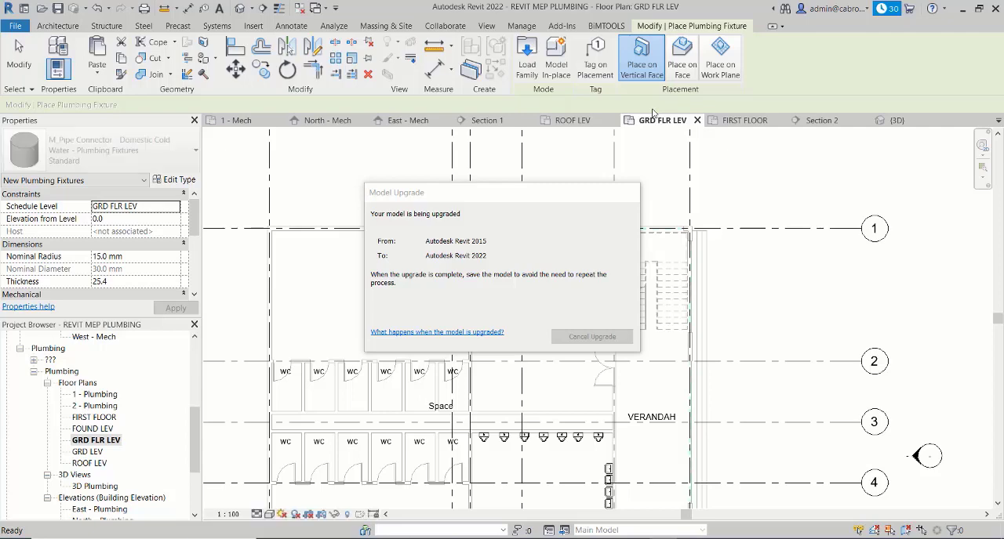
- Try to load M_Pipe Connector - Domestic Cold Water - Plumbing Equipment from the MEP Equipment library's Connectors folder as a plumbing fixture
click(525, 53)
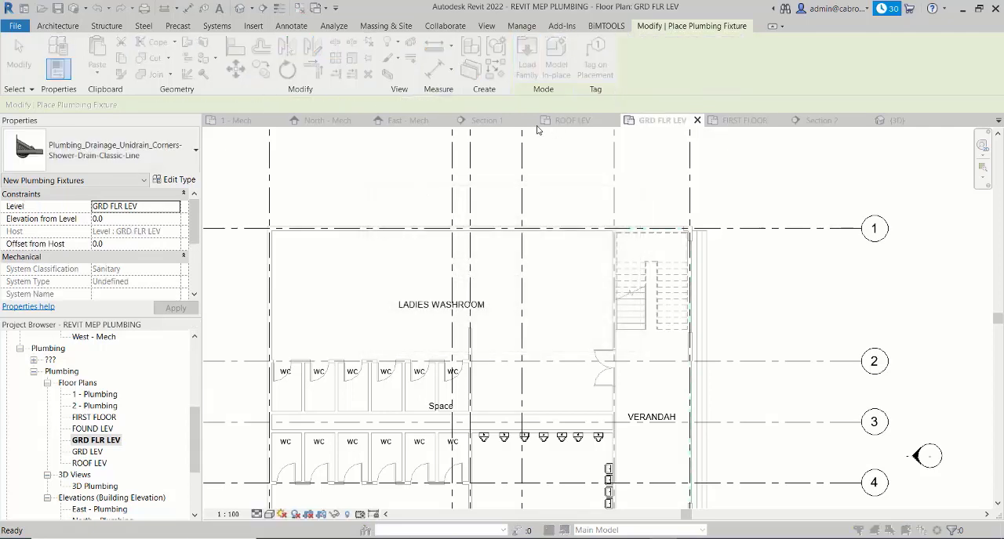
click(574, 84)
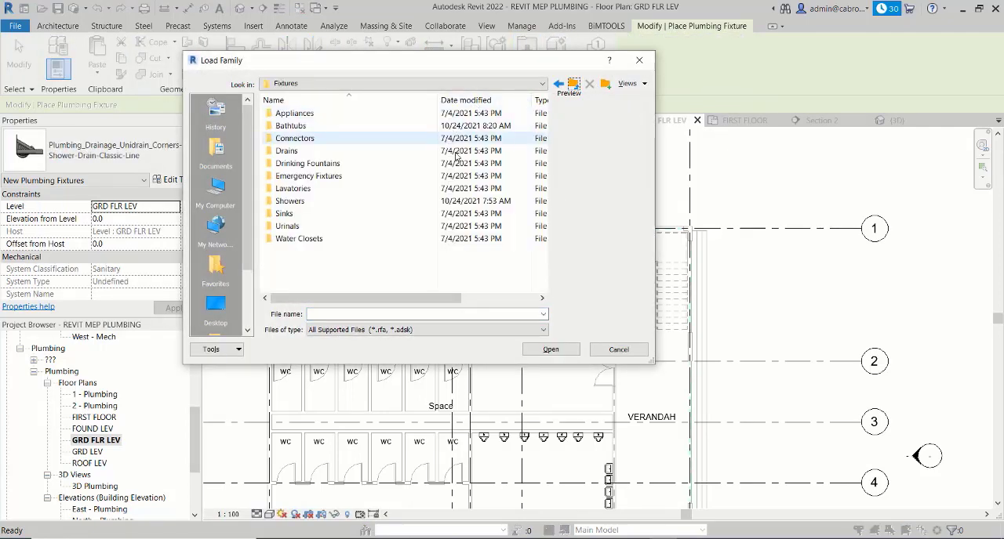
click(574, 85)
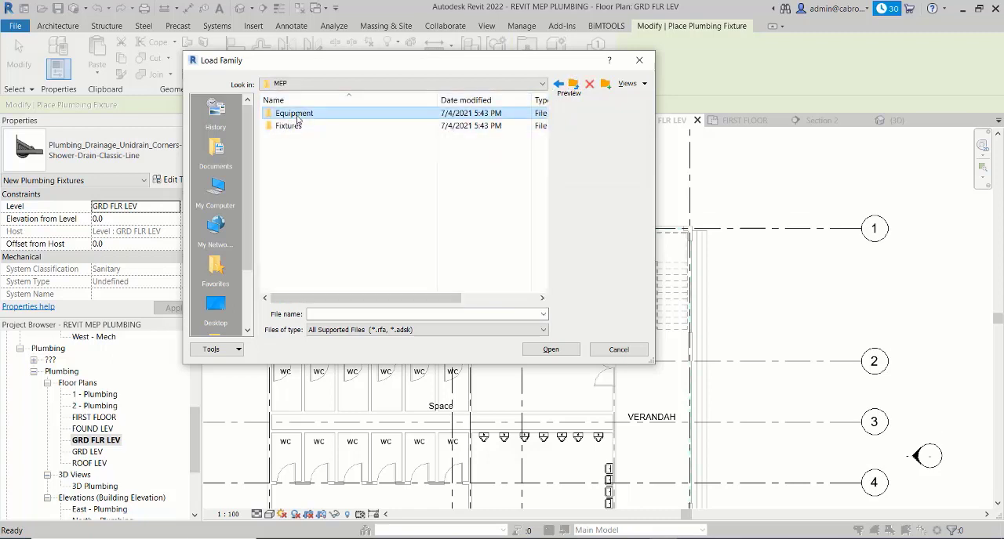
double_click(317, 114)
double_click(313, 114)
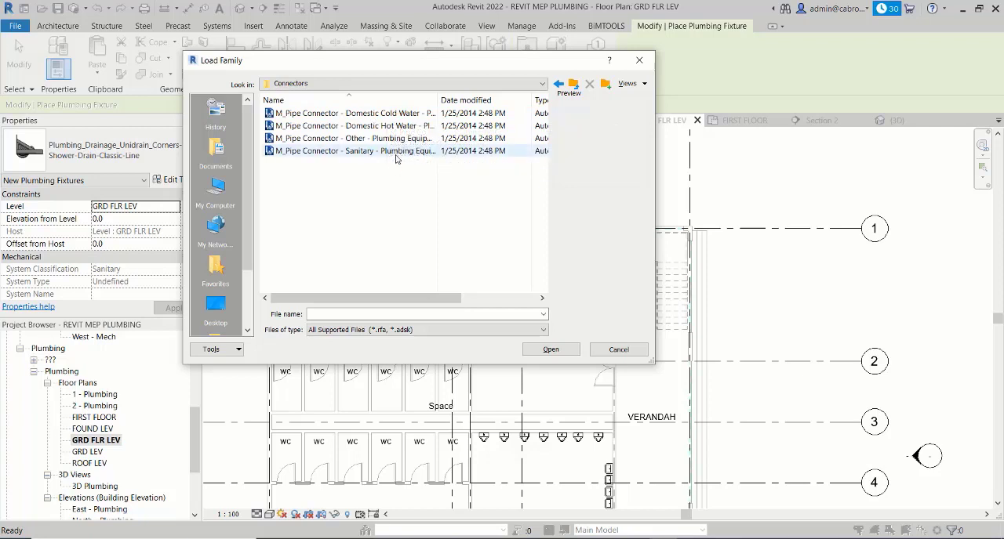
click(361, 113)
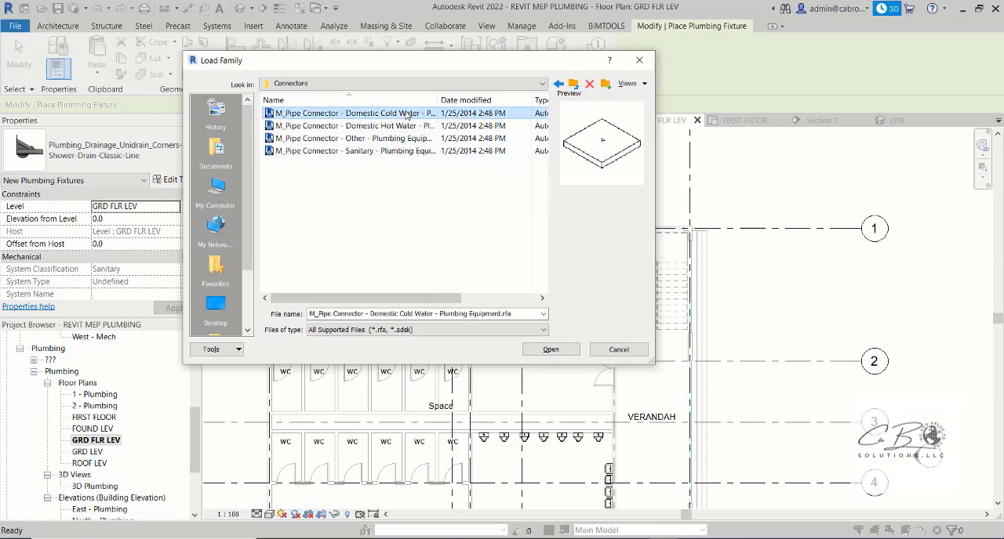
click(551, 349)
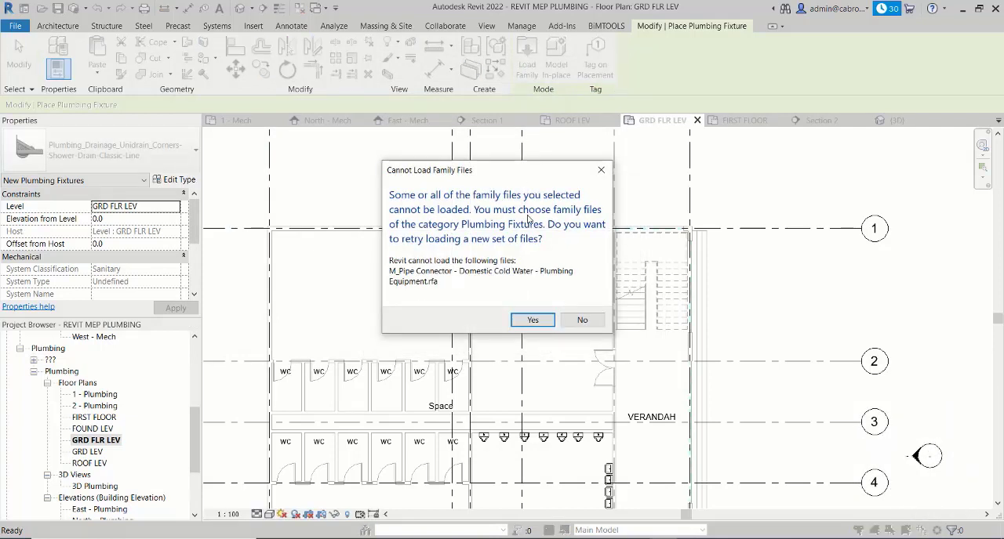
click(533, 321)
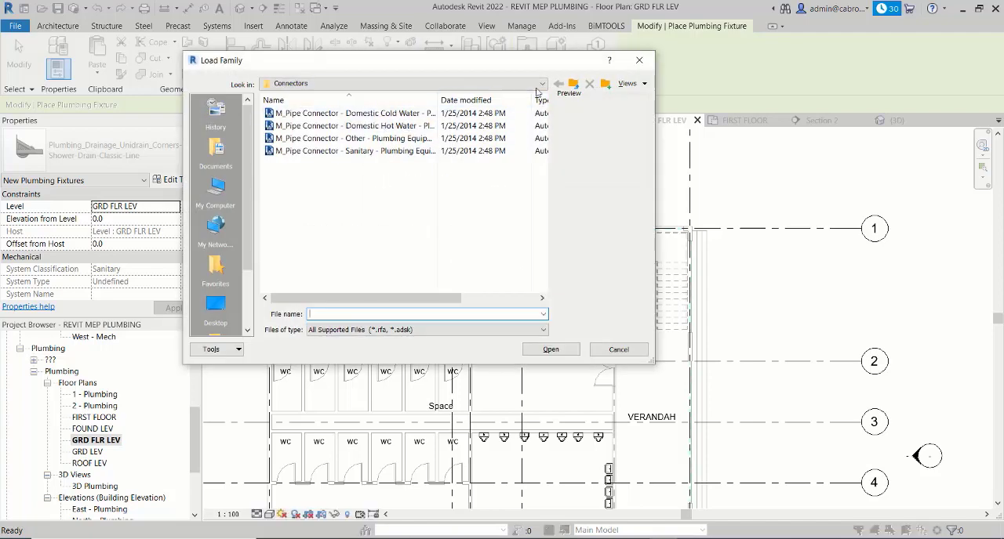
- Preview the families in the Equipment library's Water Heaters folder and try twice to load M_Water Heater
click(573, 85)
double_click(340, 127)
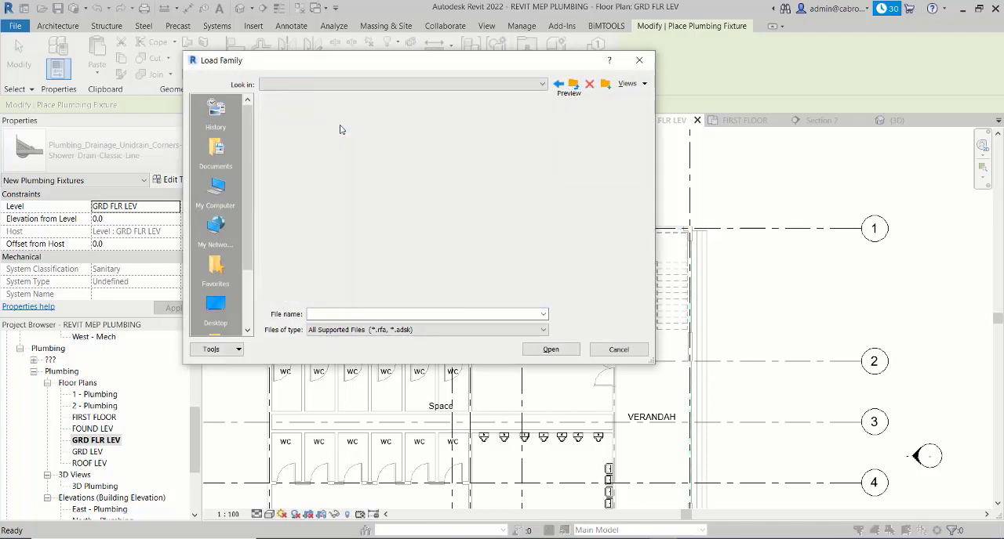
click(340, 115)
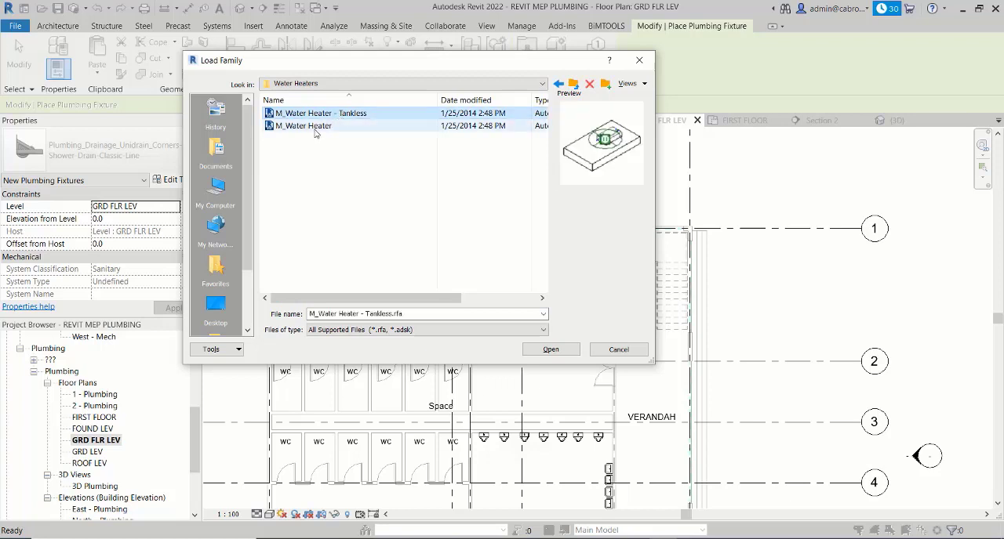
click(316, 128)
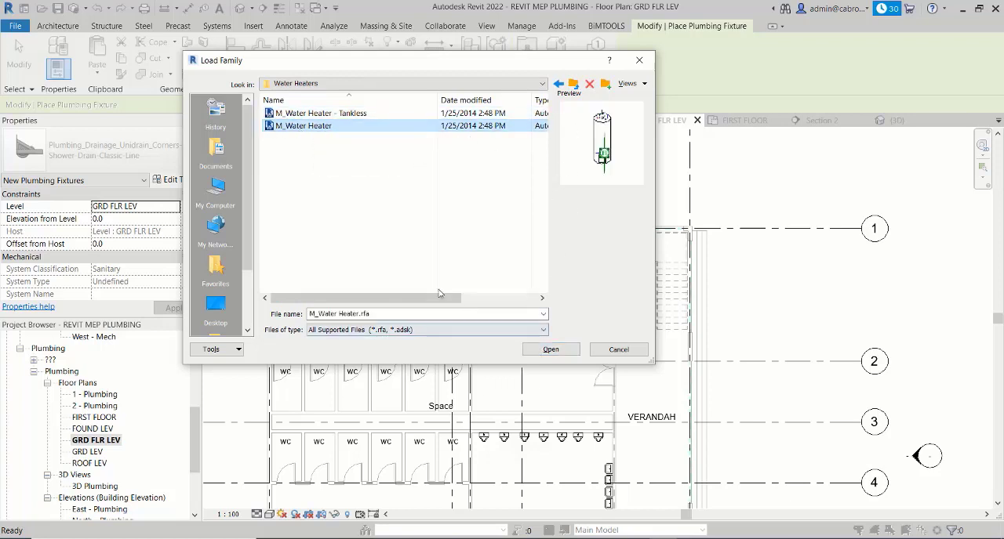
click(552, 349)
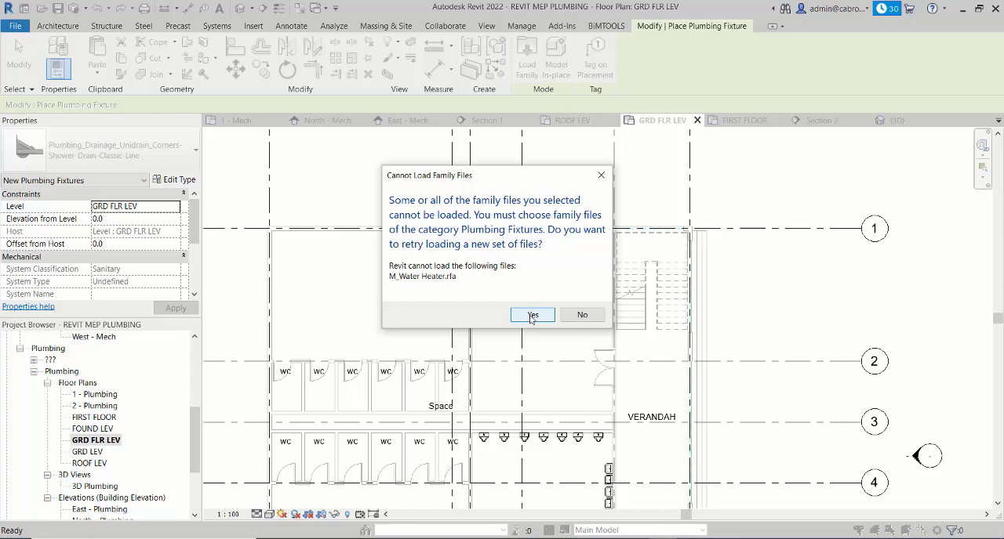
click(533, 316)
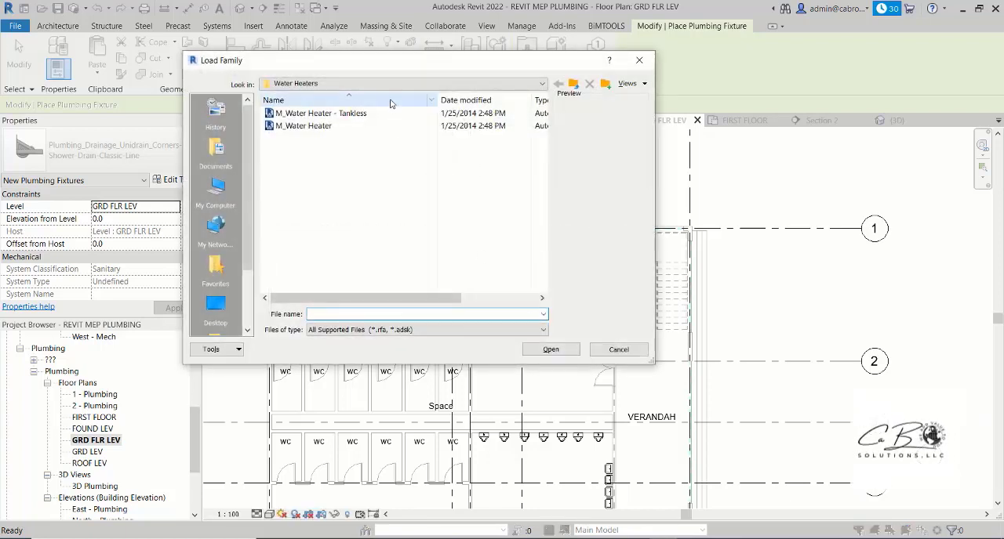
click(313, 126)
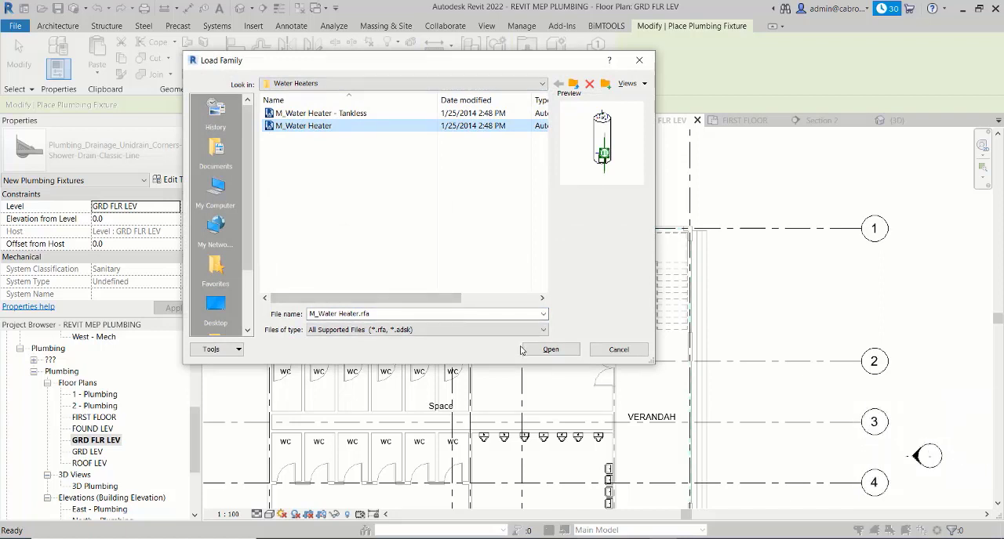
click(550, 349)
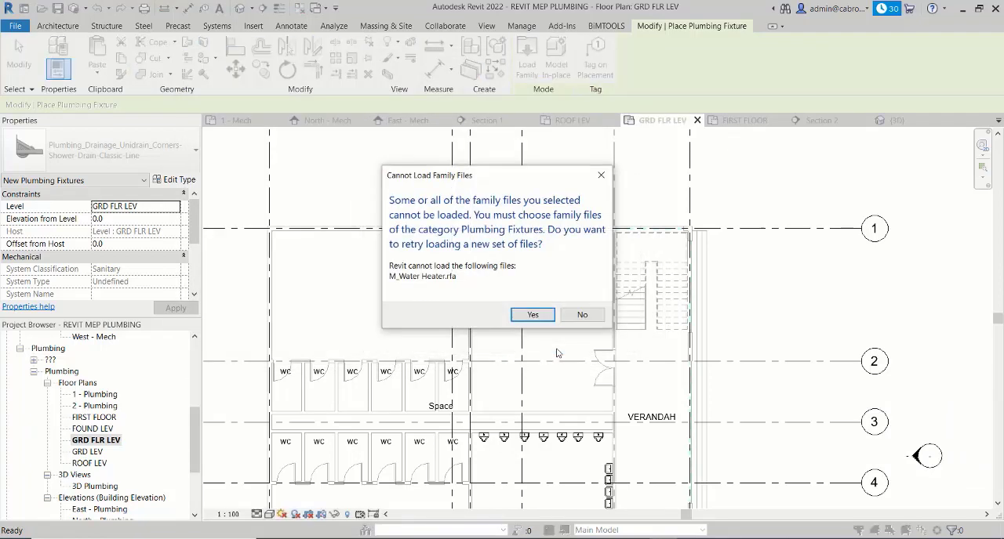
click(532, 314)
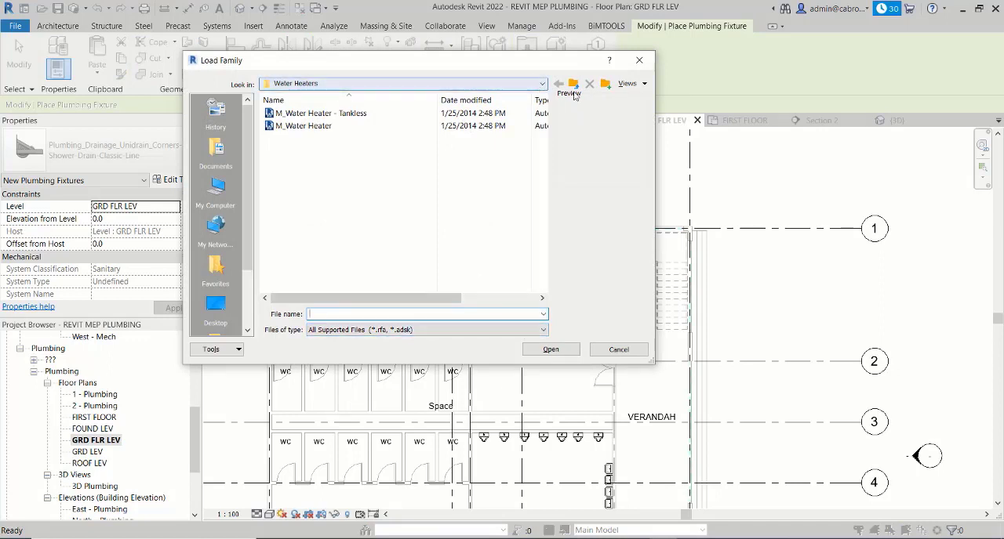
- Try to load HVAC_Water-Heaters_LAARS_UHE_120 from the MEP Equipment library's Water Heaters folder as a plumbing fixture
click(574, 84)
click(574, 84)
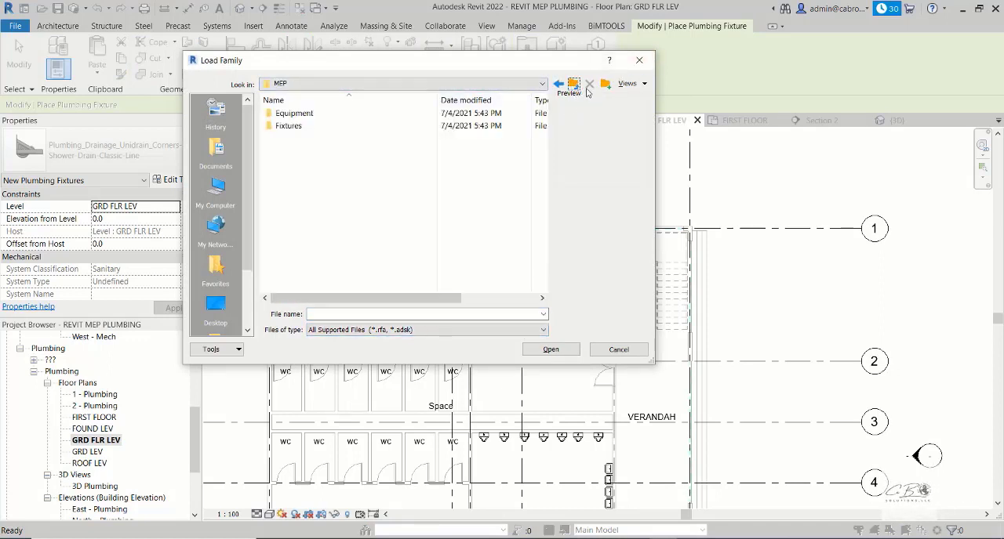
drag(567, 63, 584, 59)
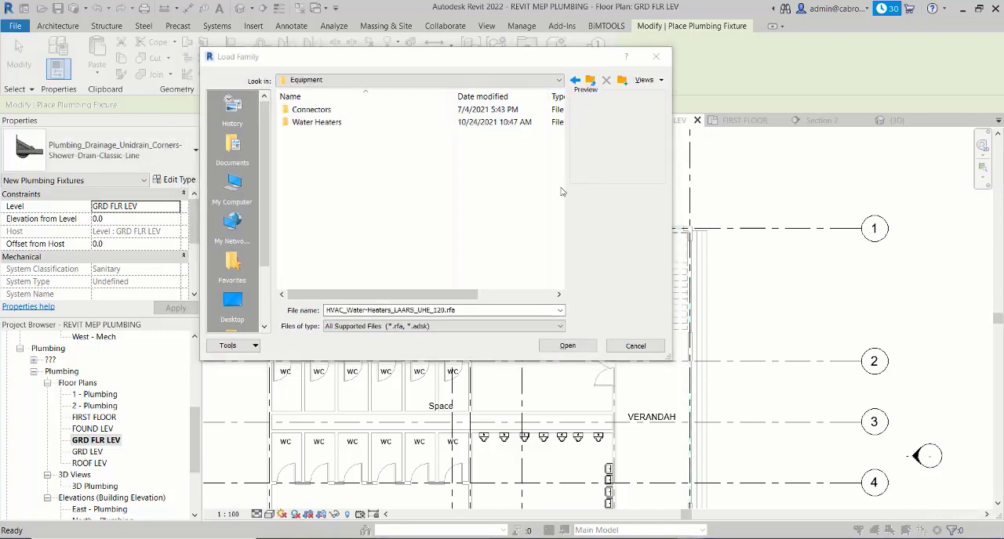
double_click(341, 124)
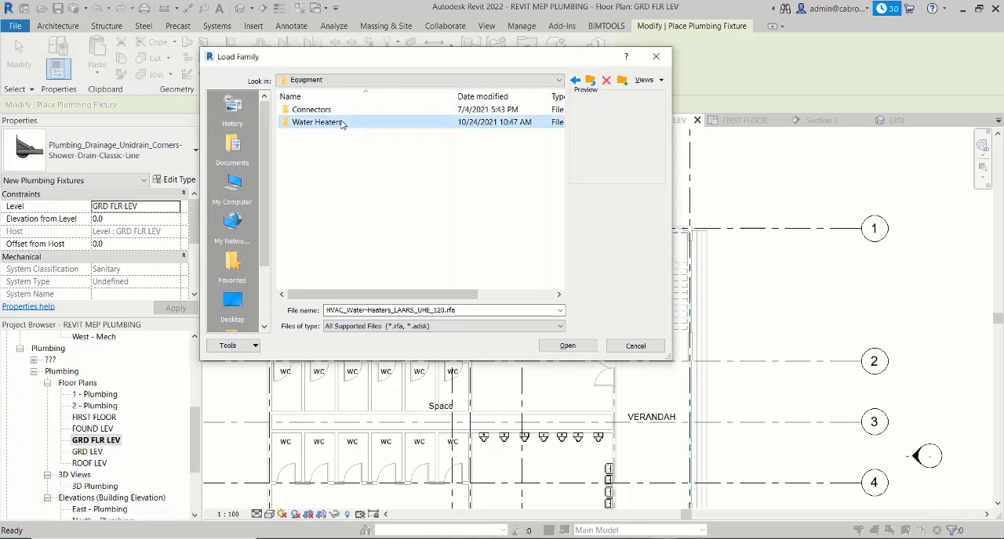
click(374, 112)
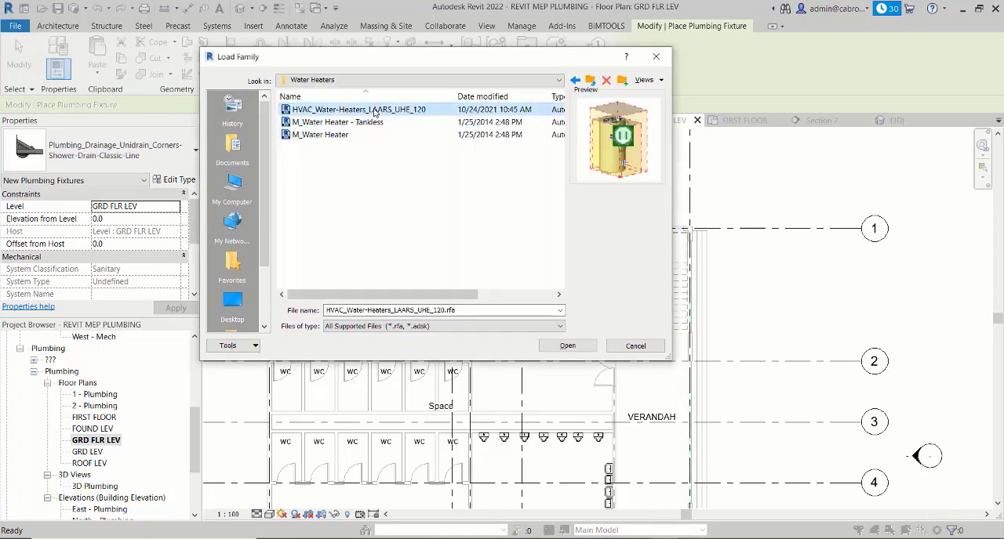
click(561, 348)
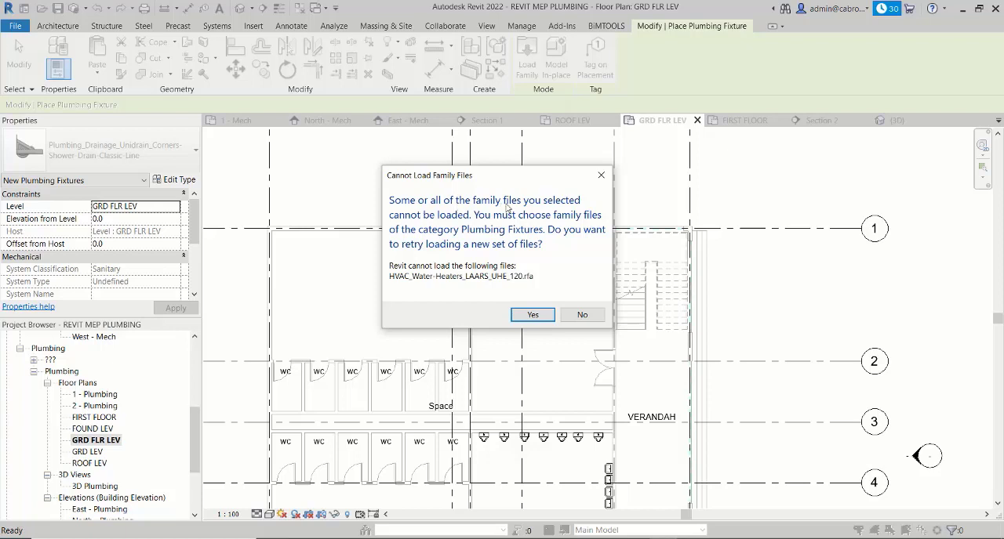
click(534, 314)
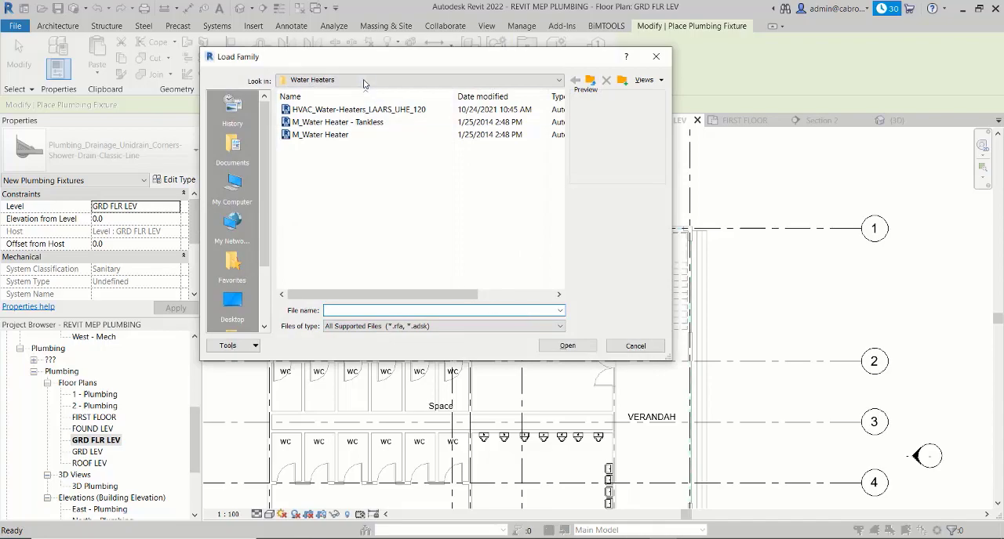
- Preview HVAC_Water-Heaters_LAARS_UHE_120, M_Water Heater - Tankless and M_Water Heater, and try to load all three together as plumbing fixtures
click(358, 109)
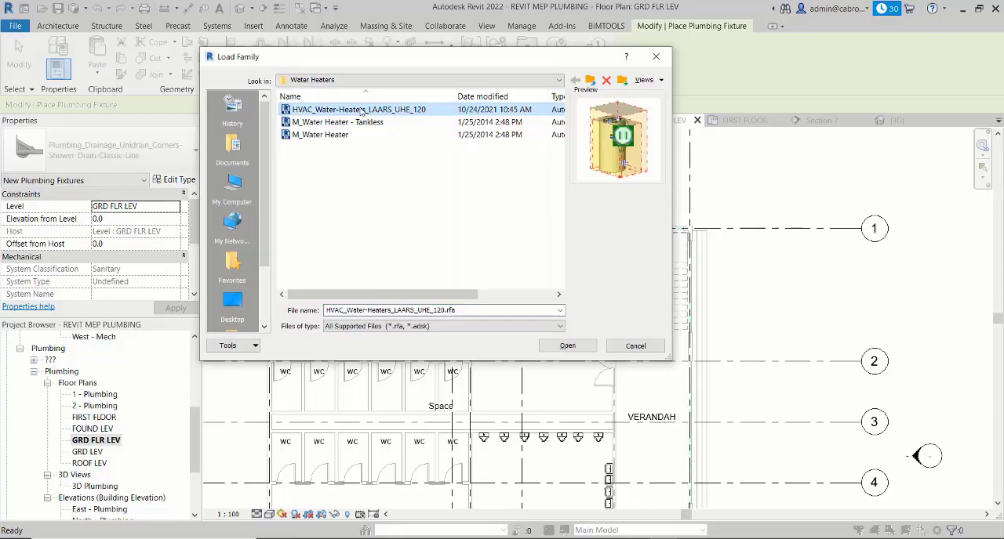
click(378, 124)
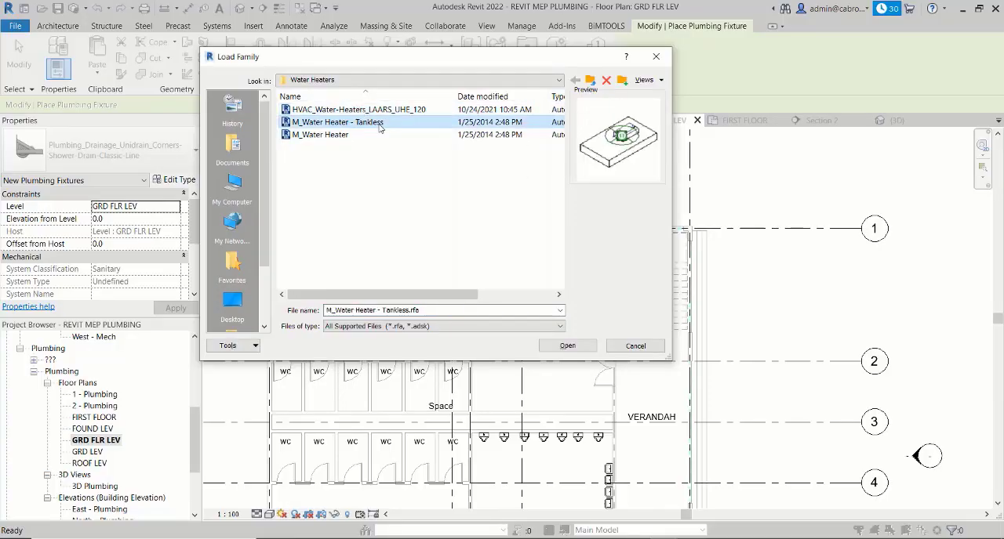
click(334, 135)
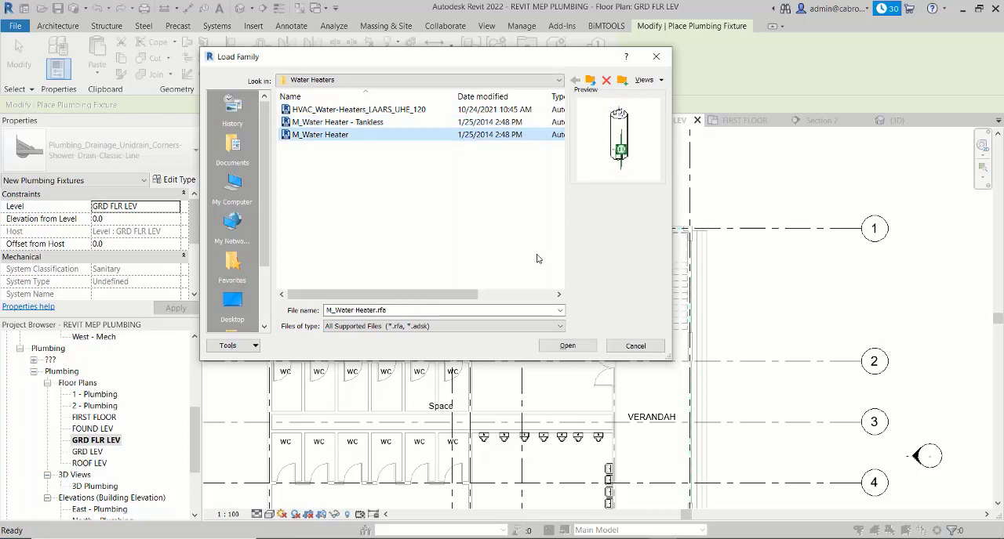
ctrl+click(343, 124)
ctrl+click(343, 111)
click(556, 350)
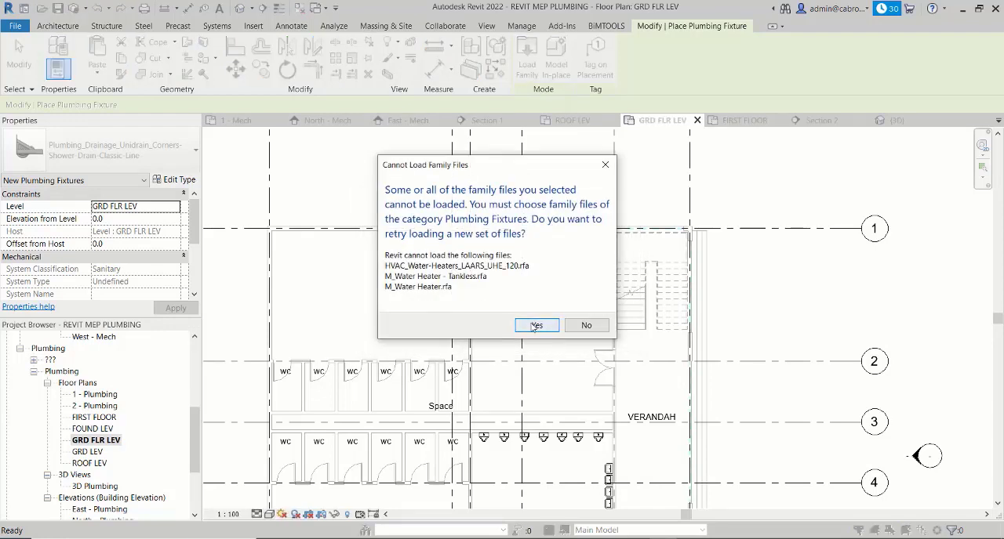
click(535, 325)
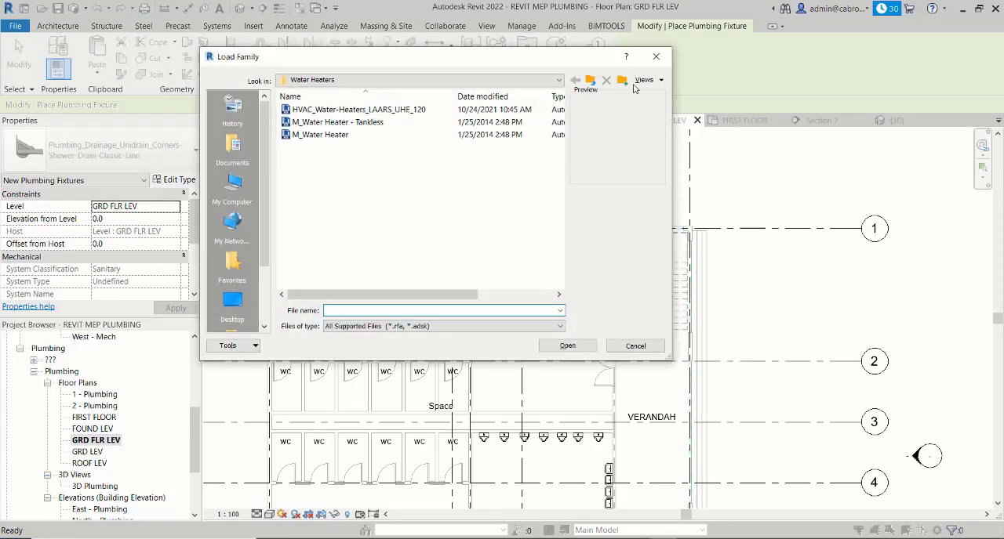
click(657, 60)
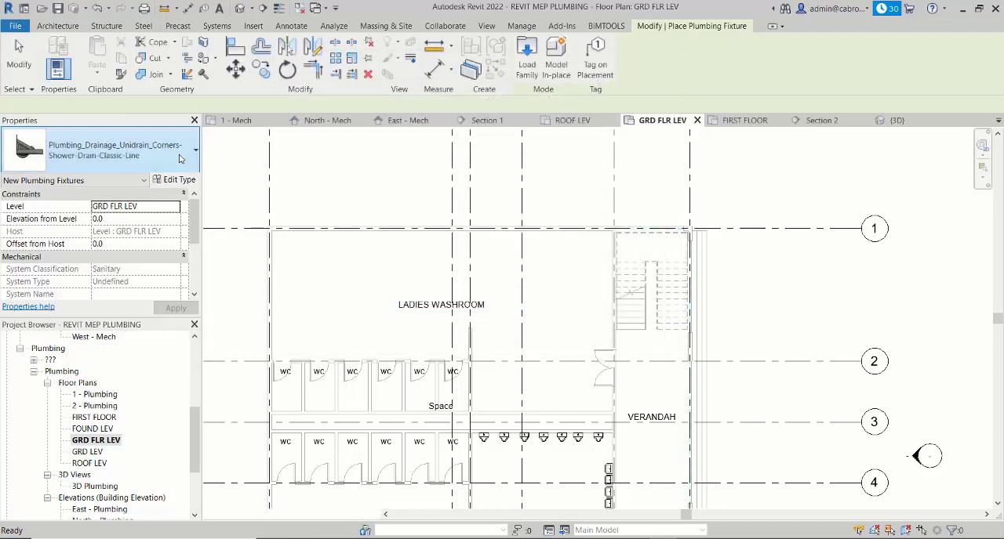
- Look through the loaded plumbing fixture types for a water heater
click(179, 167)
scroll(199, 306, up, 5)
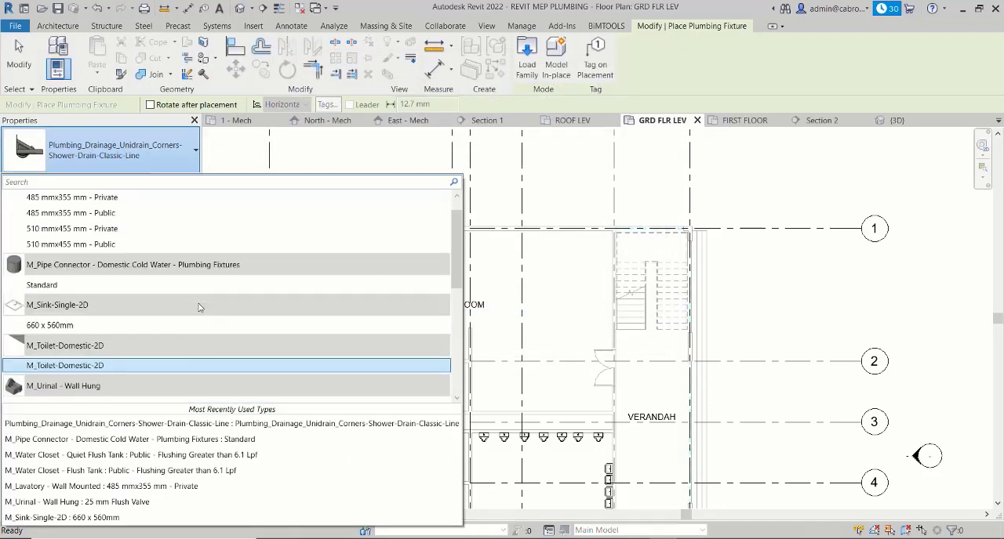
scroll(199, 308, down, 5)
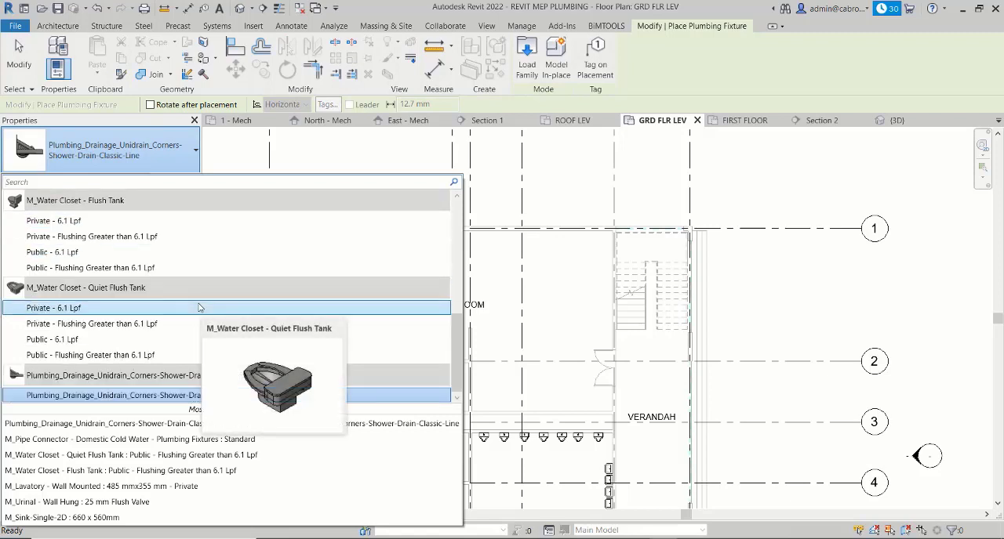
scroll(174, 302, up, 5)
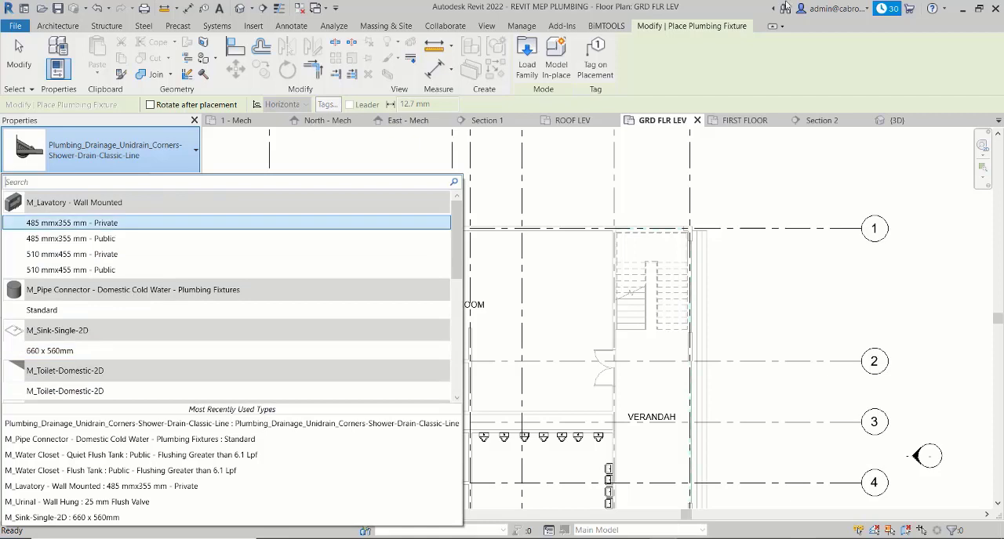
click(744, 10)
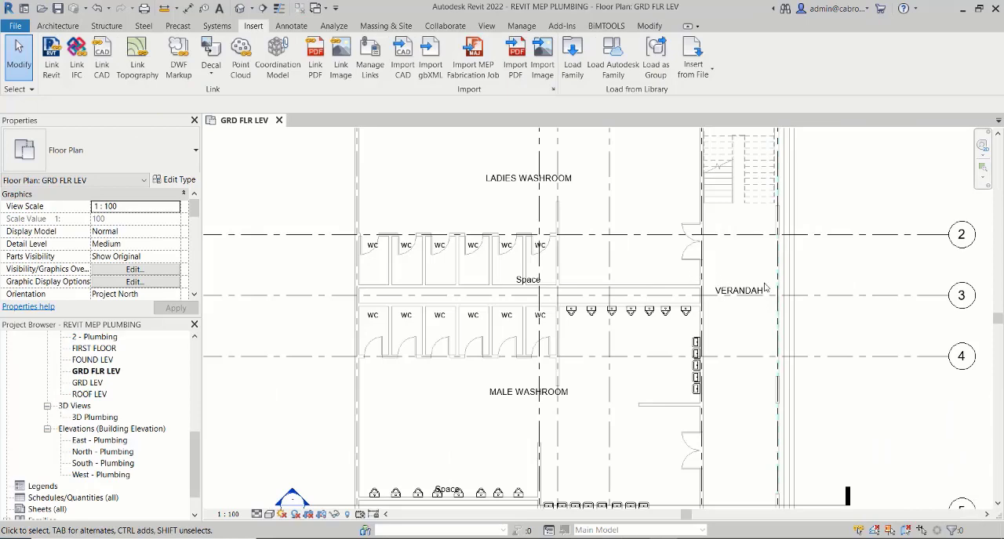
- Start placing a plumbing fixture on the GRD FLR LEV plan and review the available lavatory, sink, urinal, water closet and drain types
scroll(627, 279, down, 2)
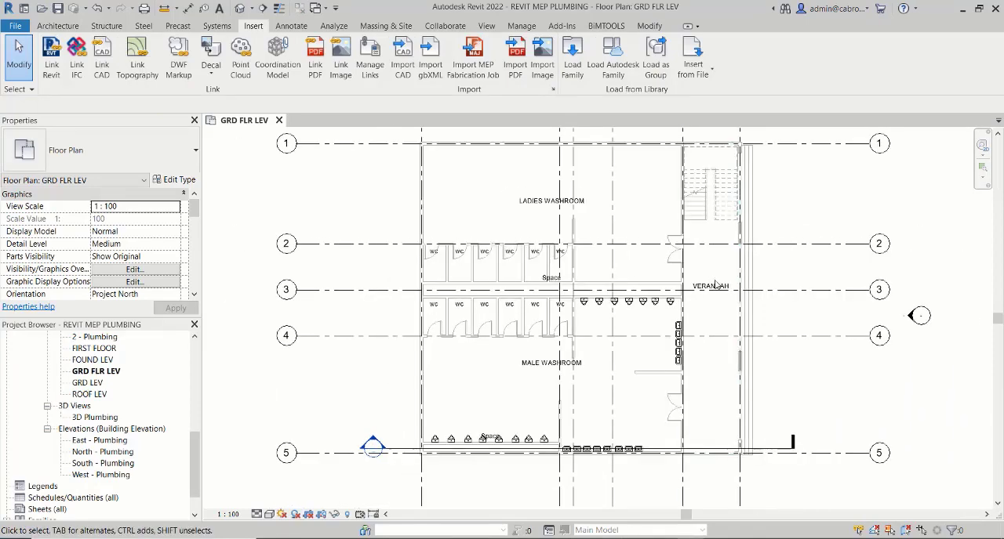
middle_drag(741, 276, 727, 268)
scroll(710, 267, up, 5)
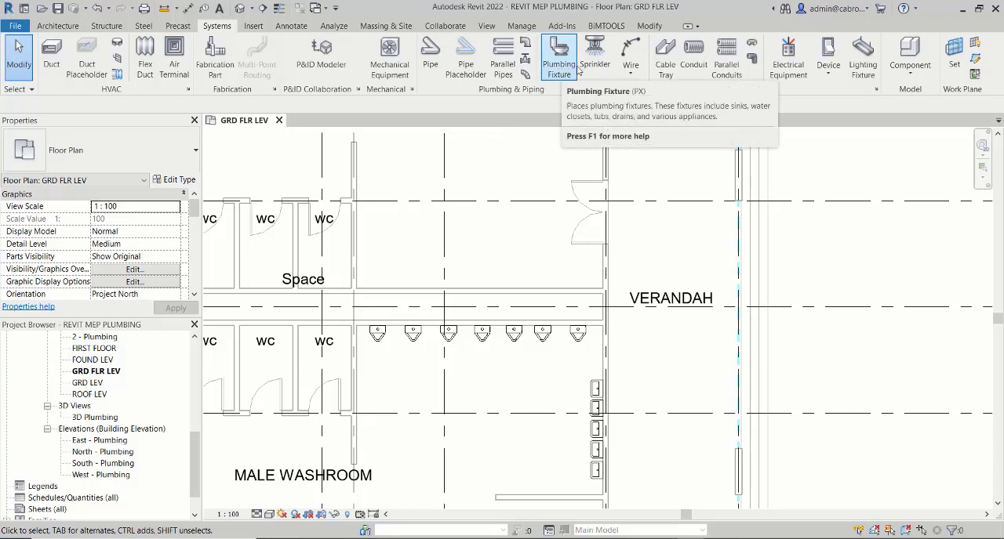
click(563, 69)
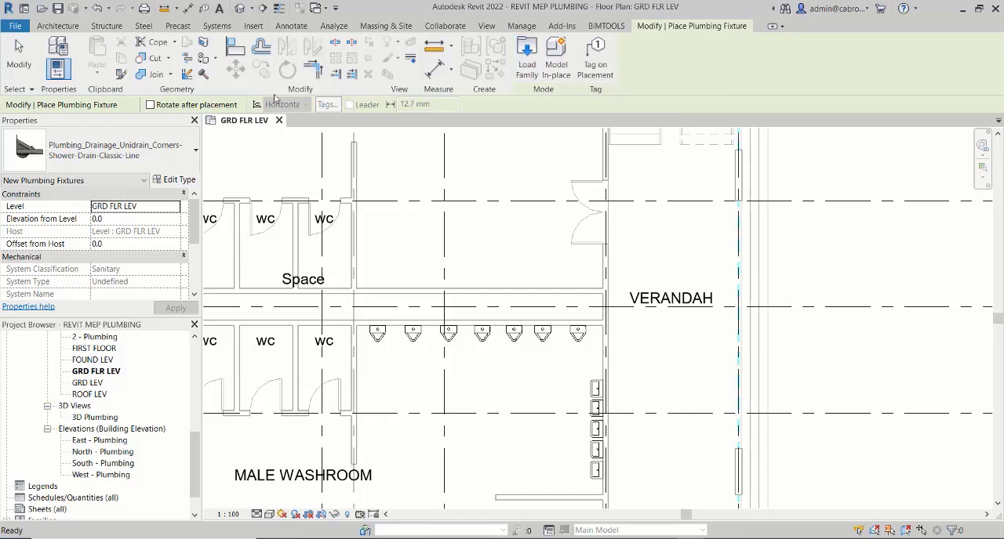
click(177, 159)
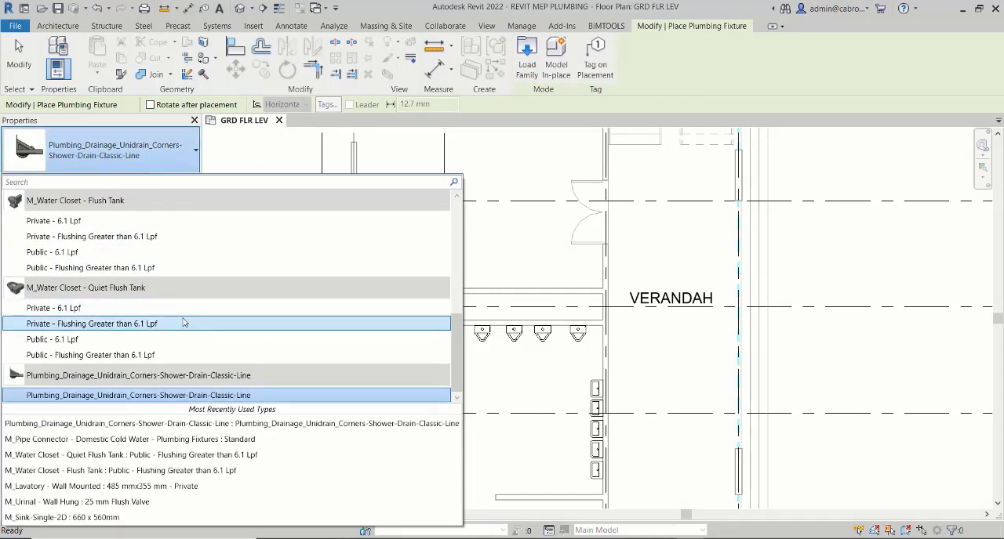
scroll(183, 322, up, 8)
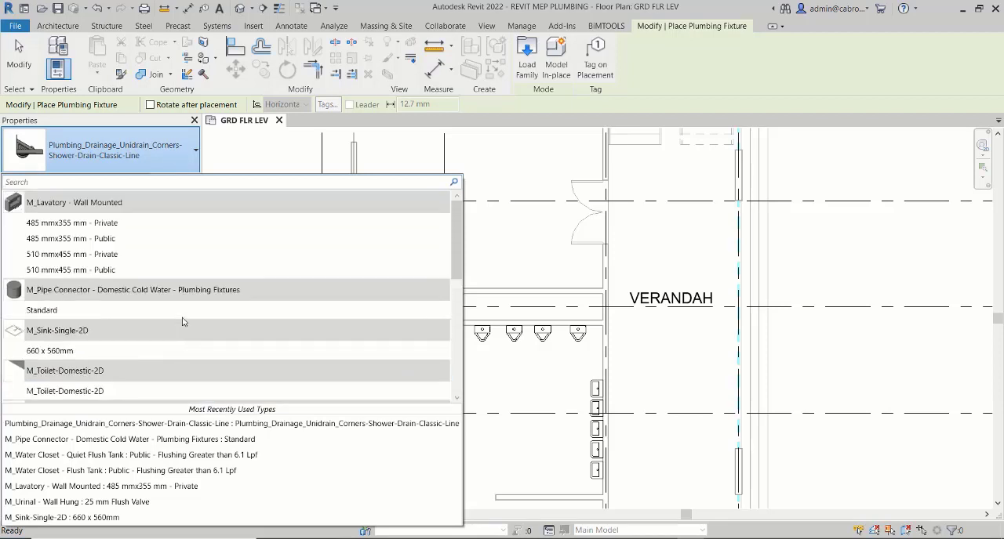
scroll(183, 321, down, 8)
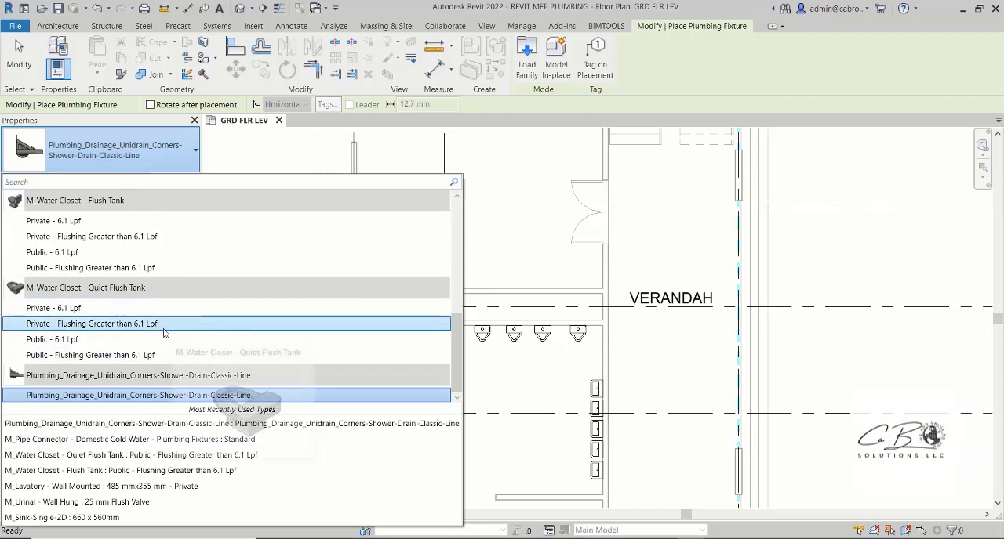
scroll(156, 345, up, 2)
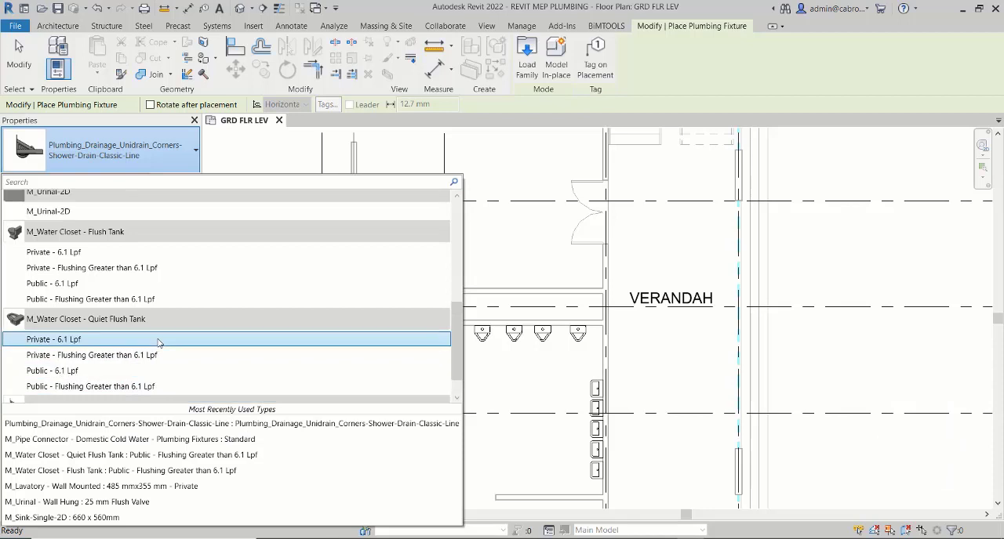
scroll(158, 342, up, 5)
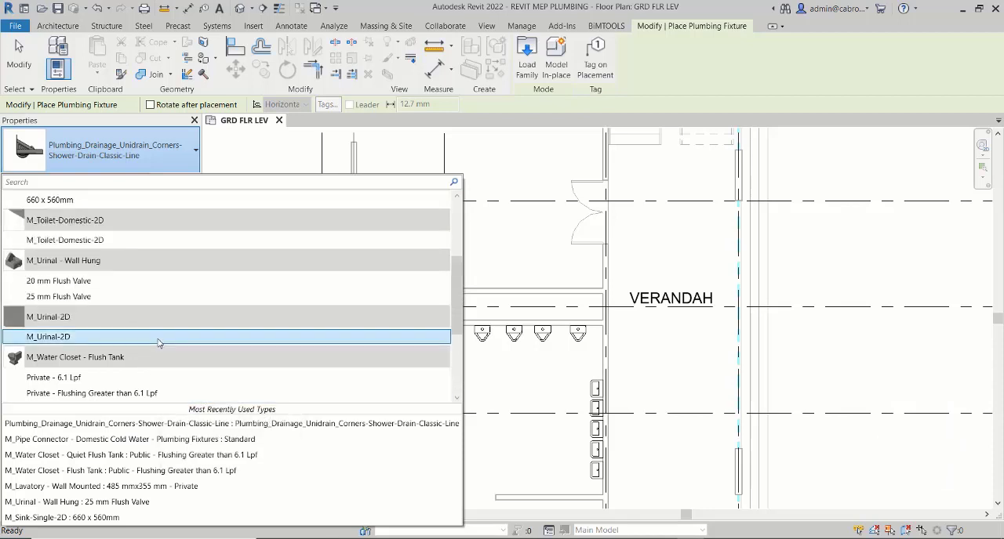
scroll(158, 343, up, 2)
scroll(158, 343, up, 1)
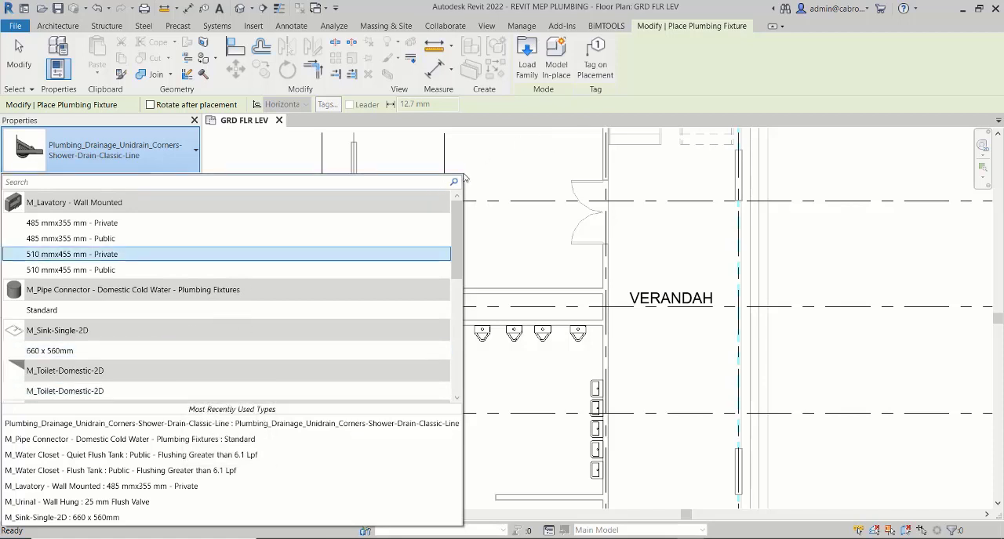
click(514, 119)
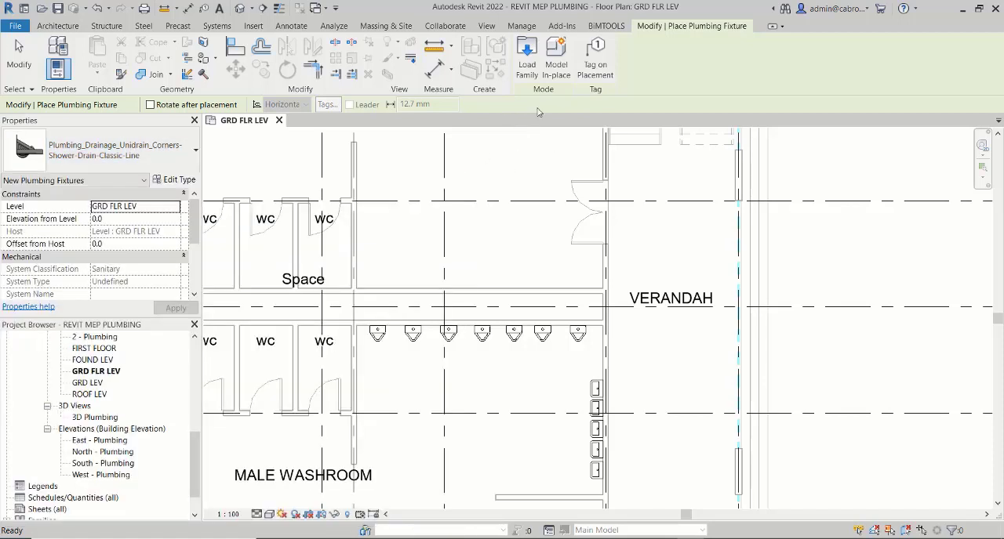
- Preview M_Water Heater - Tankless and try again to load HVAC_Water-Heaters_LAARS_UHE_120 for plumbing fixture placement
click(526, 61)
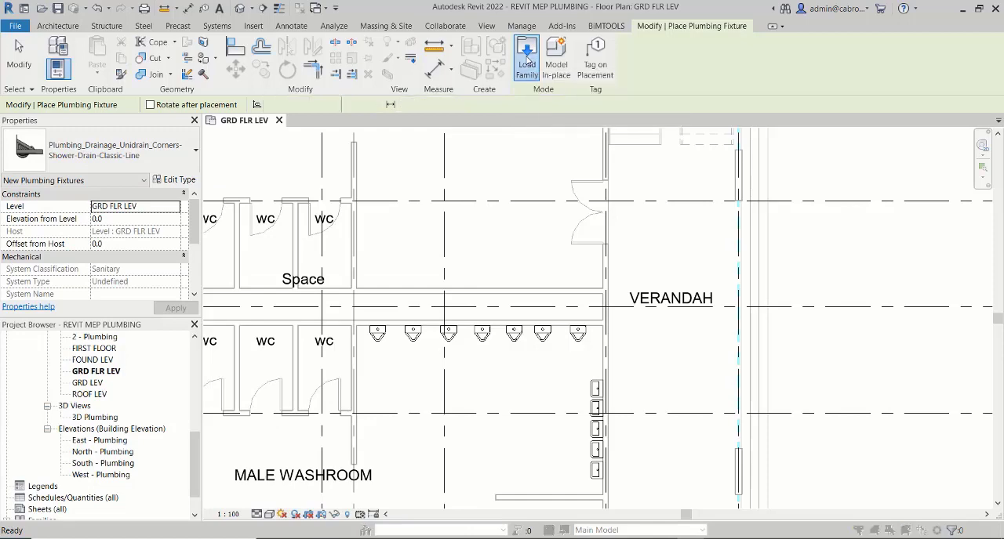
click(357, 124)
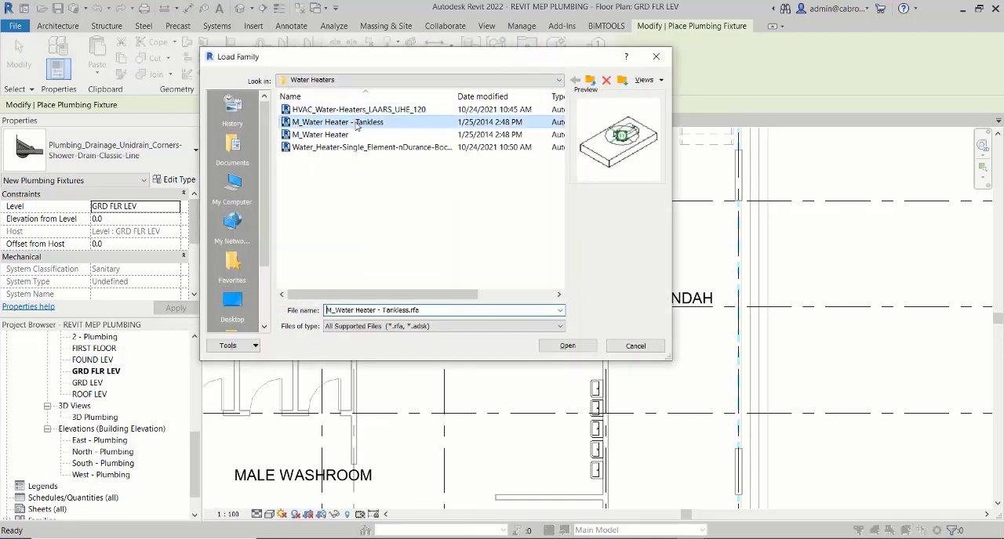
click(369, 112)
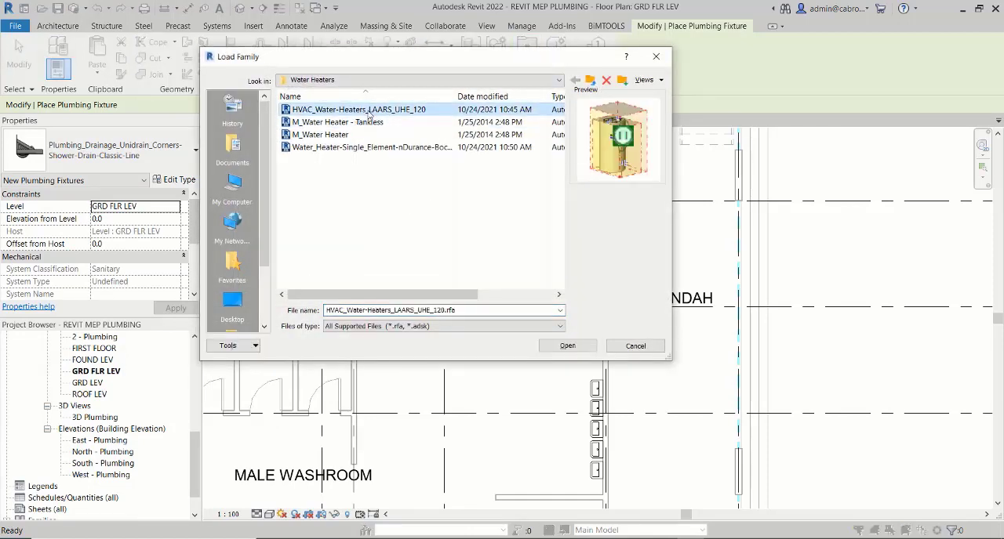
click(568, 346)
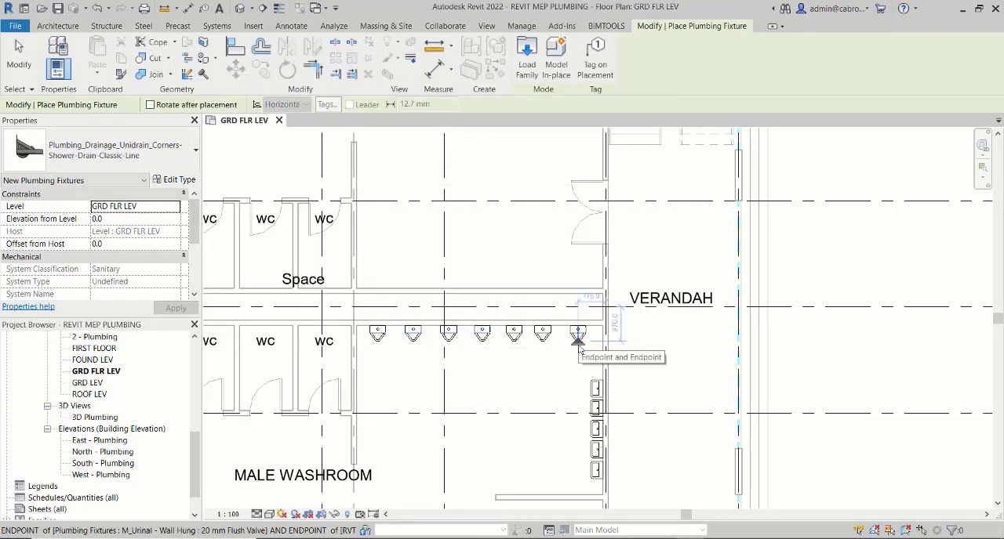
click(578, 348)
- Check the plumbing fixture types for the water heater family and leave fixture placement
click(141, 151)
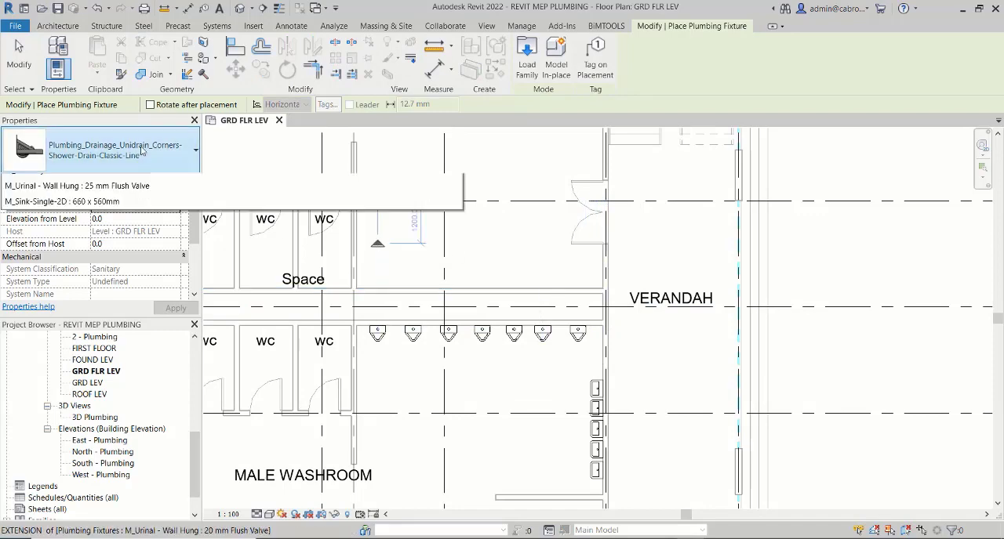
scroll(143, 242, up, 10)
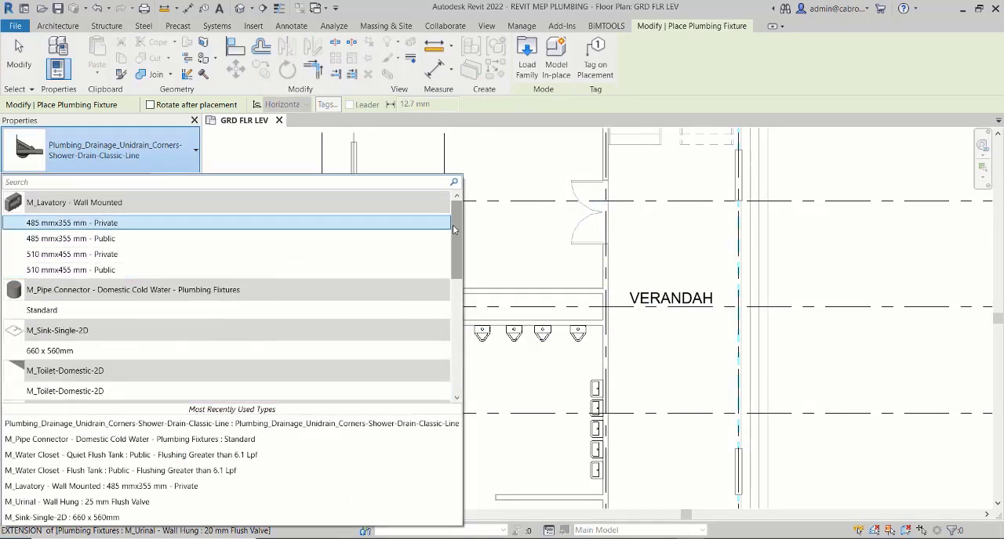
drag(453, 225, 453, 348)
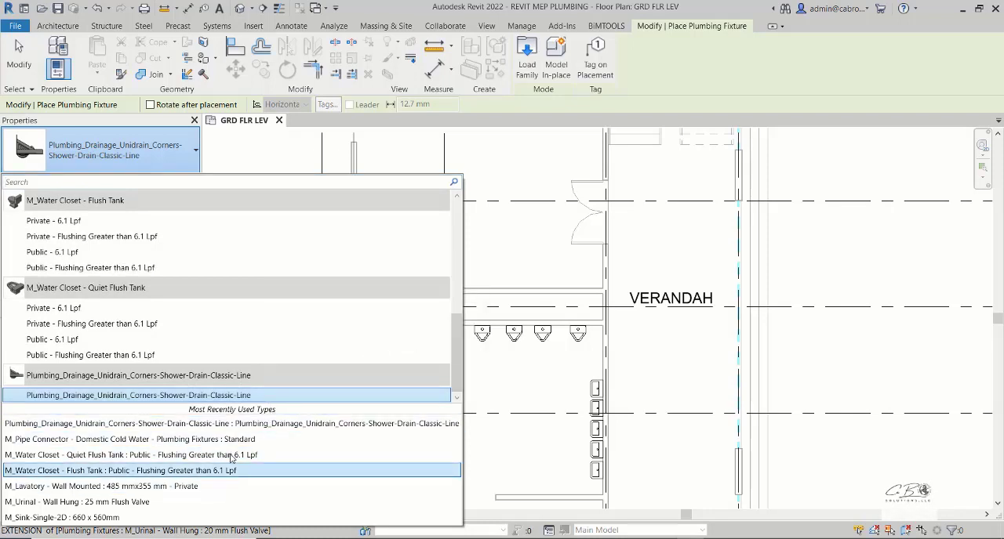
click(679, 92)
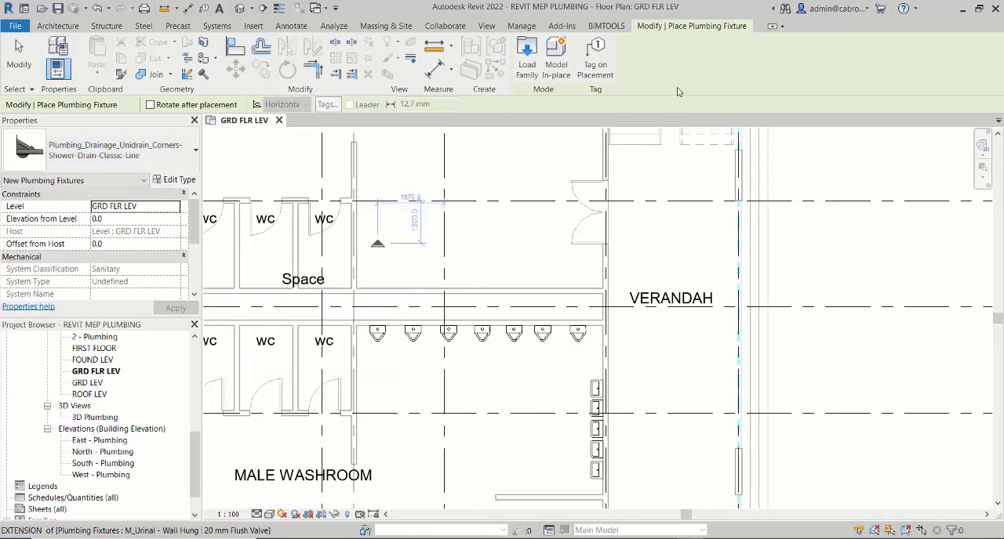
key(Escape)
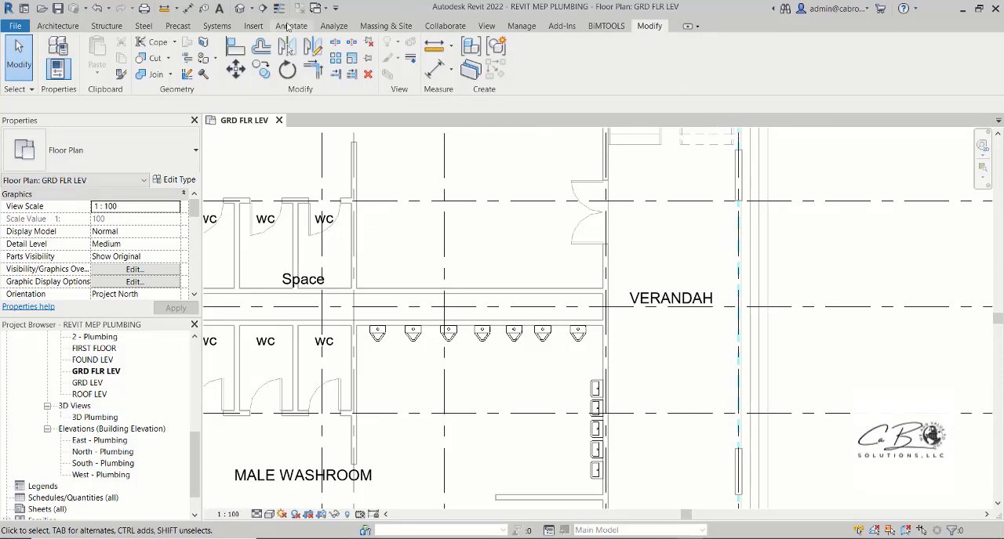
- Start the Mechanical Equipment placement command on the GRD FLR LEV plan
click(218, 26)
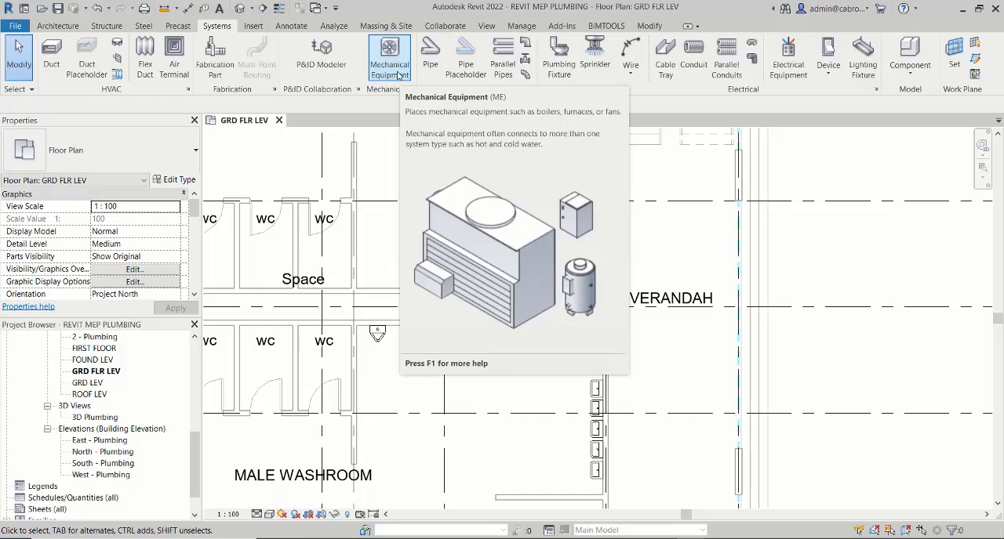
click(390, 61)
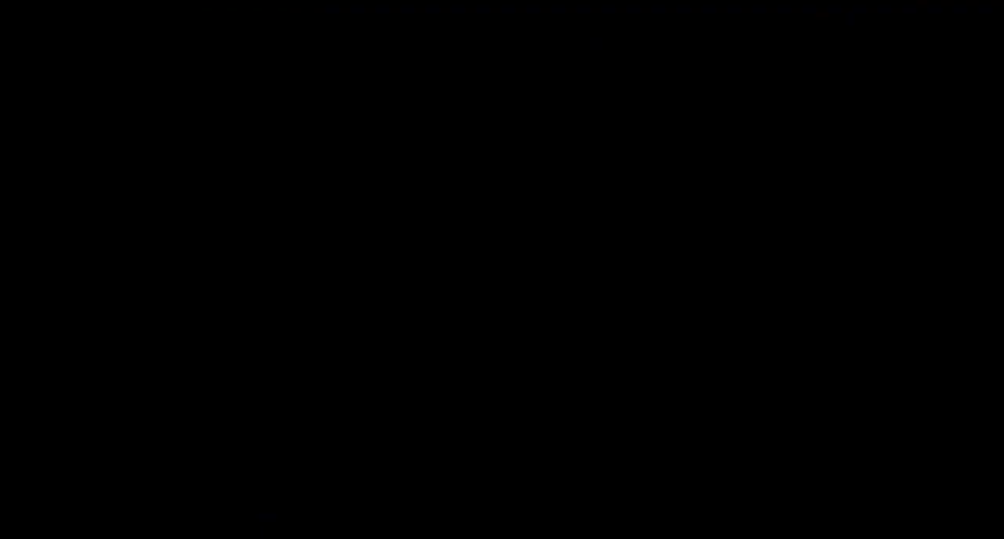